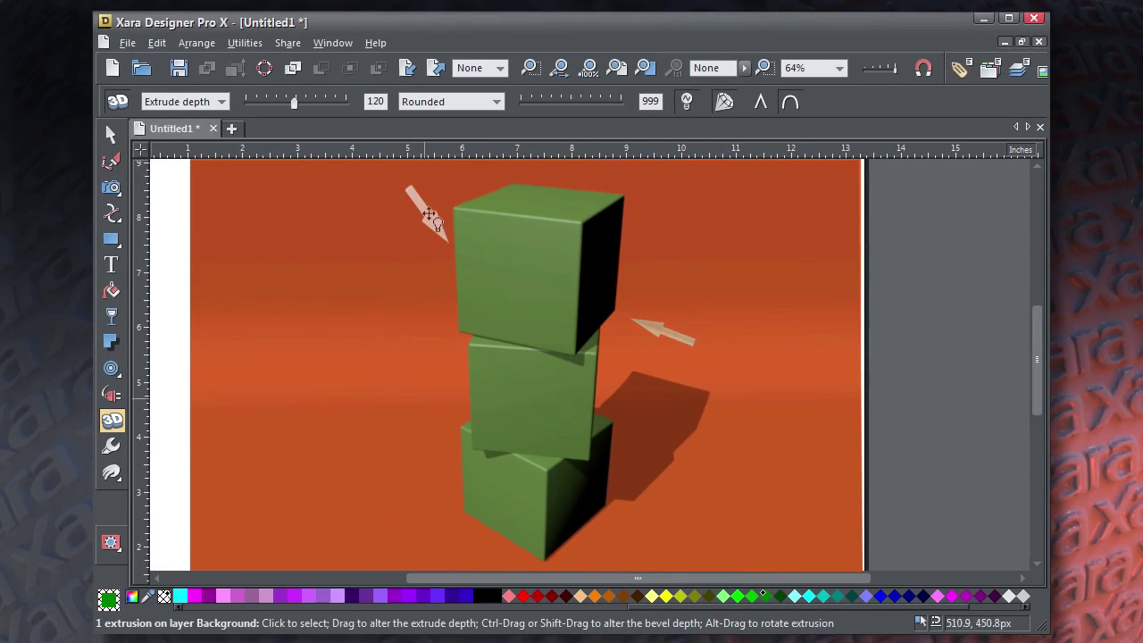
Step: Swing the extrusion light around the three green cubes until their shadows fall right
mouse_move(429, 214)
mouse_down()
mouse_move(464, 268)
mouse_move(625, 285)
mouse_move(536, 232)
mouse_move(447, 223)
mouse_up()
drag(353, 267, 303, 289)
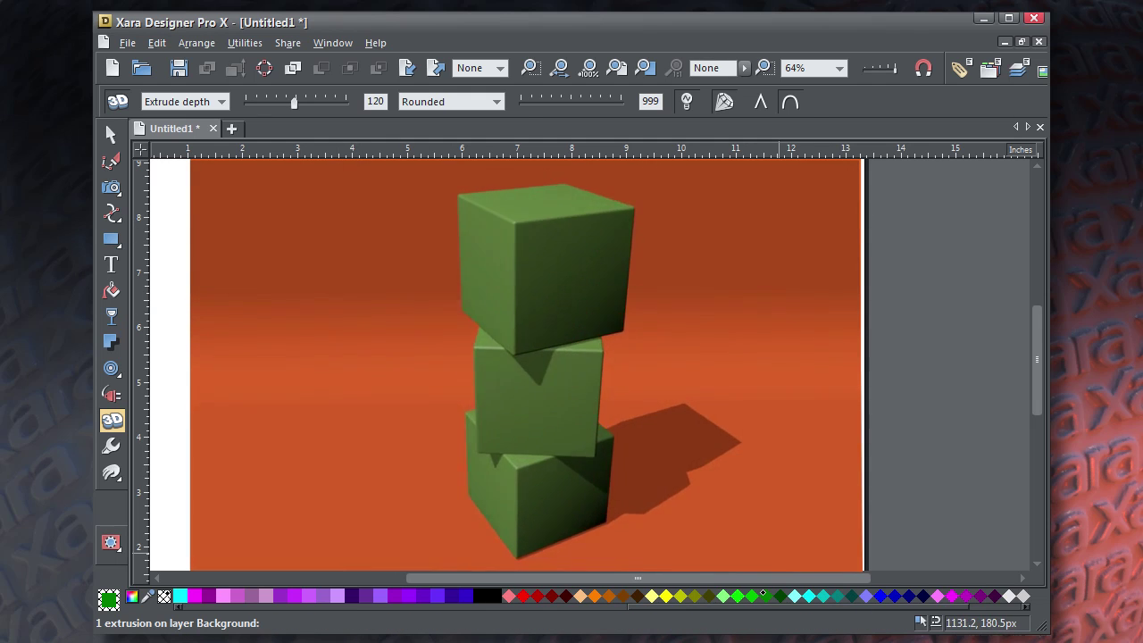
Step: Start a new document with a large orange rectangle widened to 706px
key(ctrl+n)
click(111, 240)
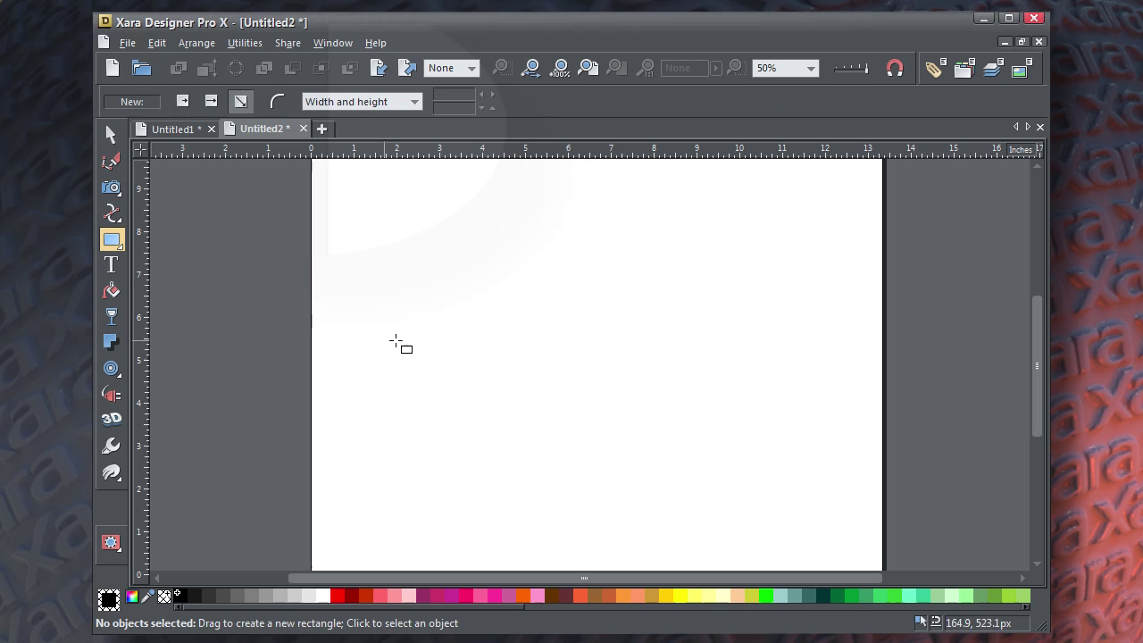
drag(422, 172, 703, 558)
click(608, 596)
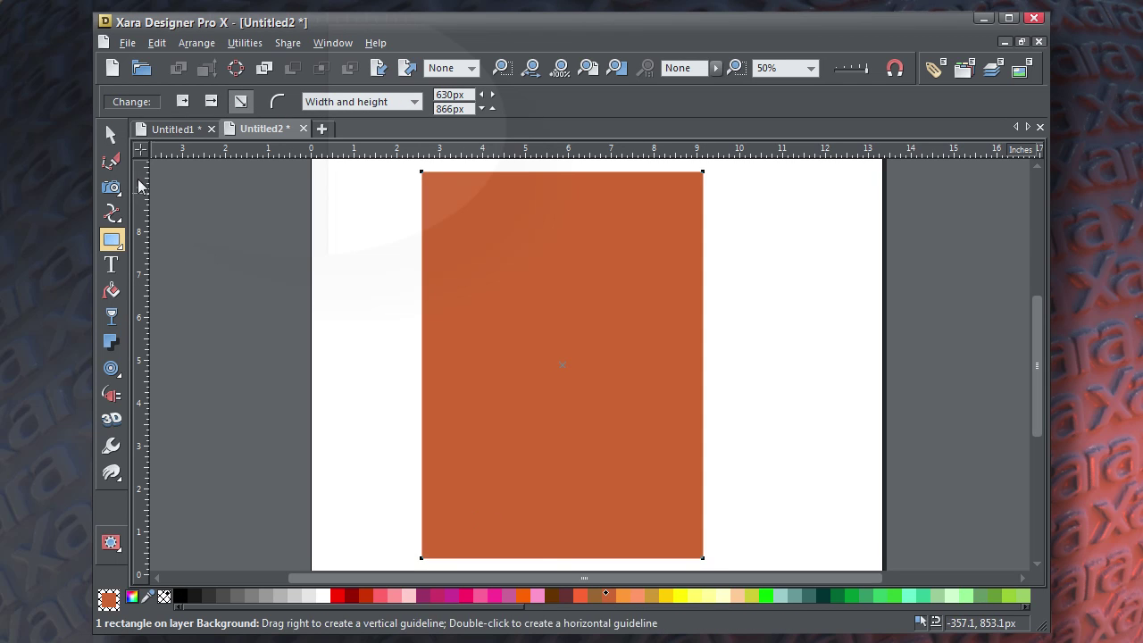
click(111, 134)
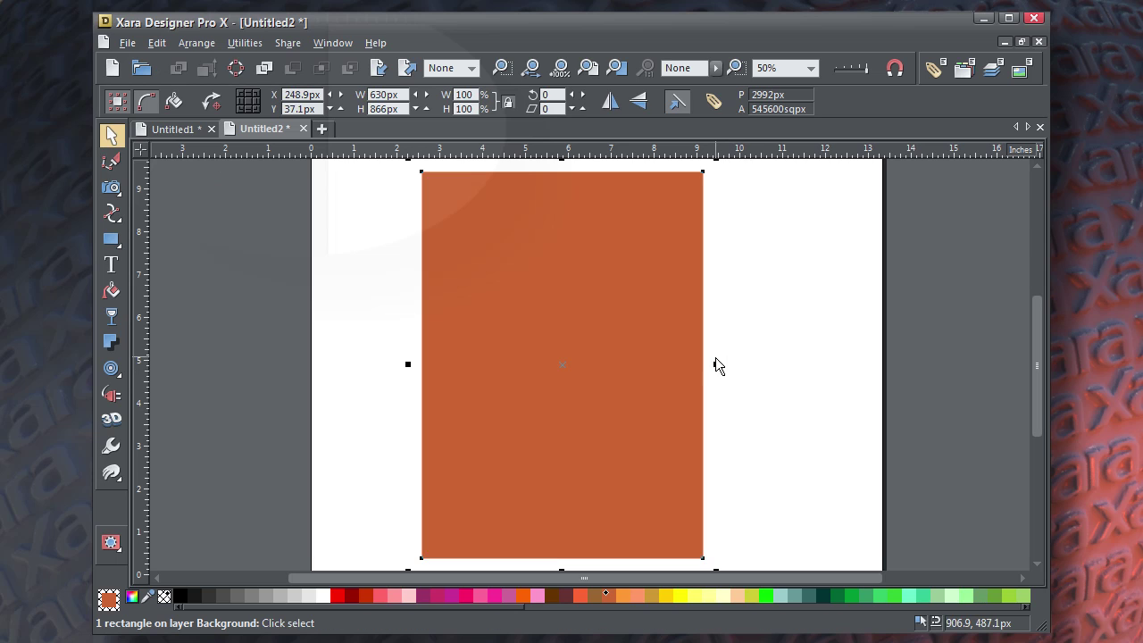
drag(715, 364, 751, 364)
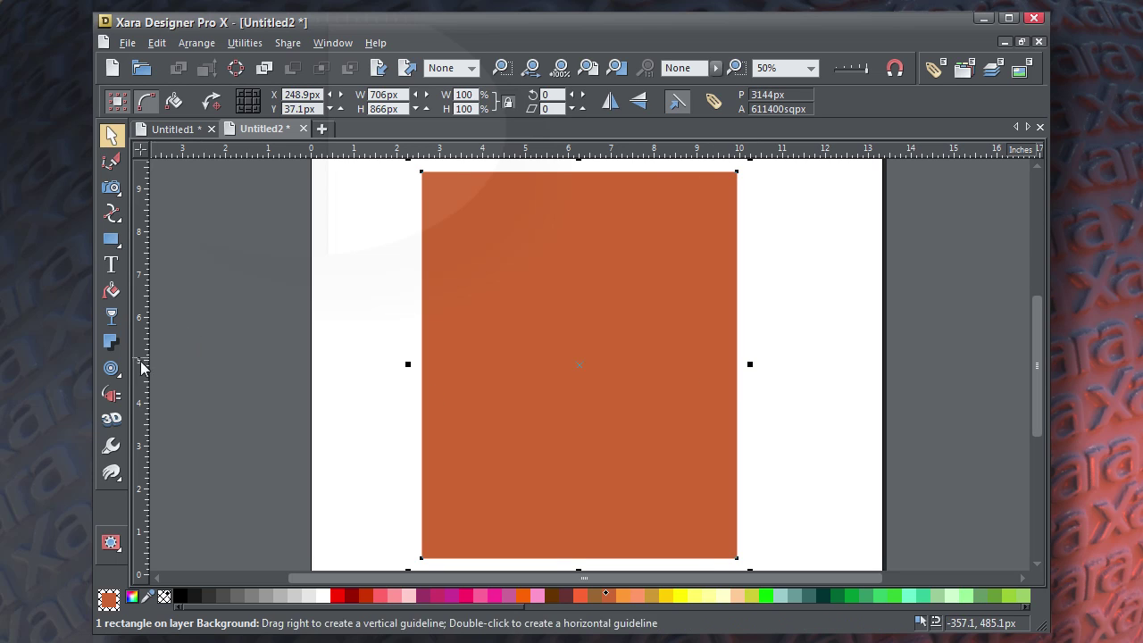
Step: Add a 158.1px lime green square near the top of the orange rectangle
click(111, 240)
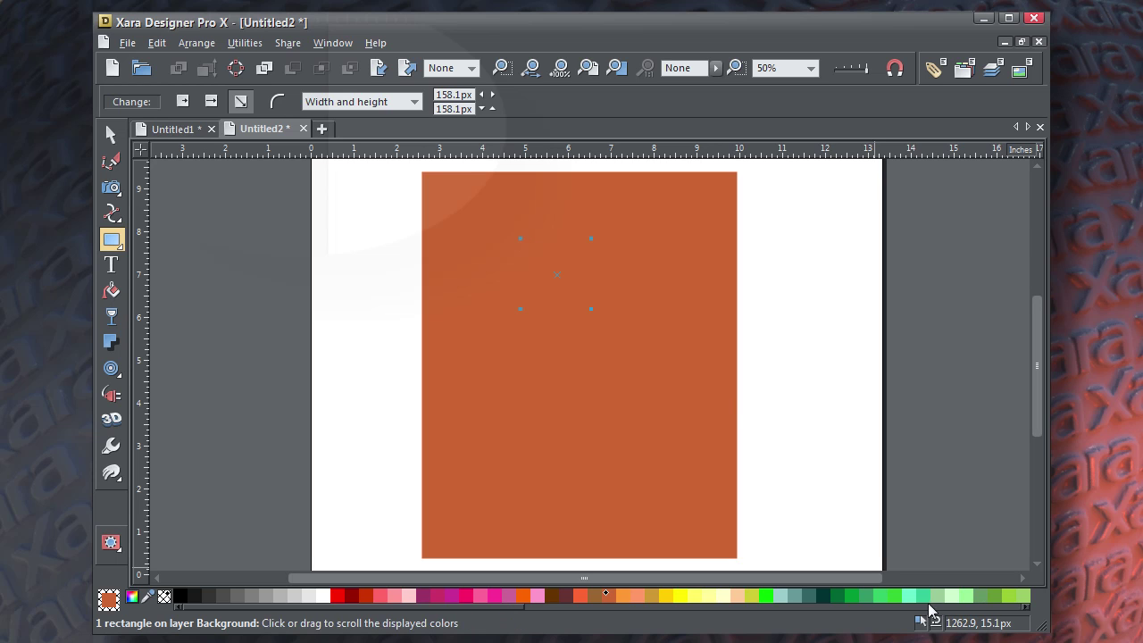
click(1005, 594)
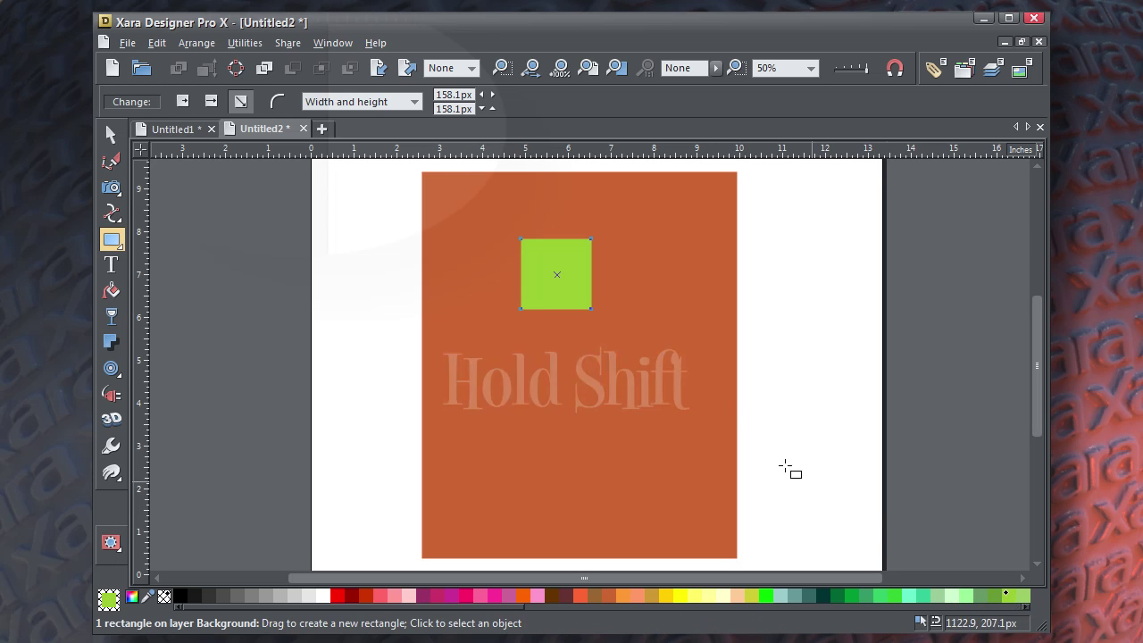
click(110, 132)
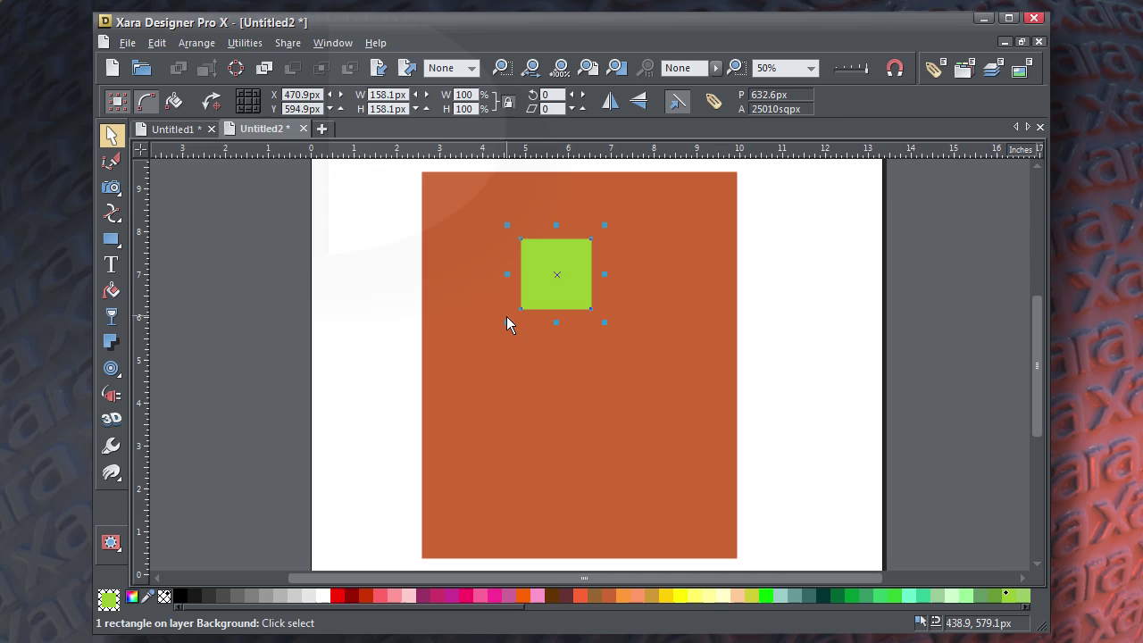
scroll(506, 320, up, 1)
key(shift+F8)
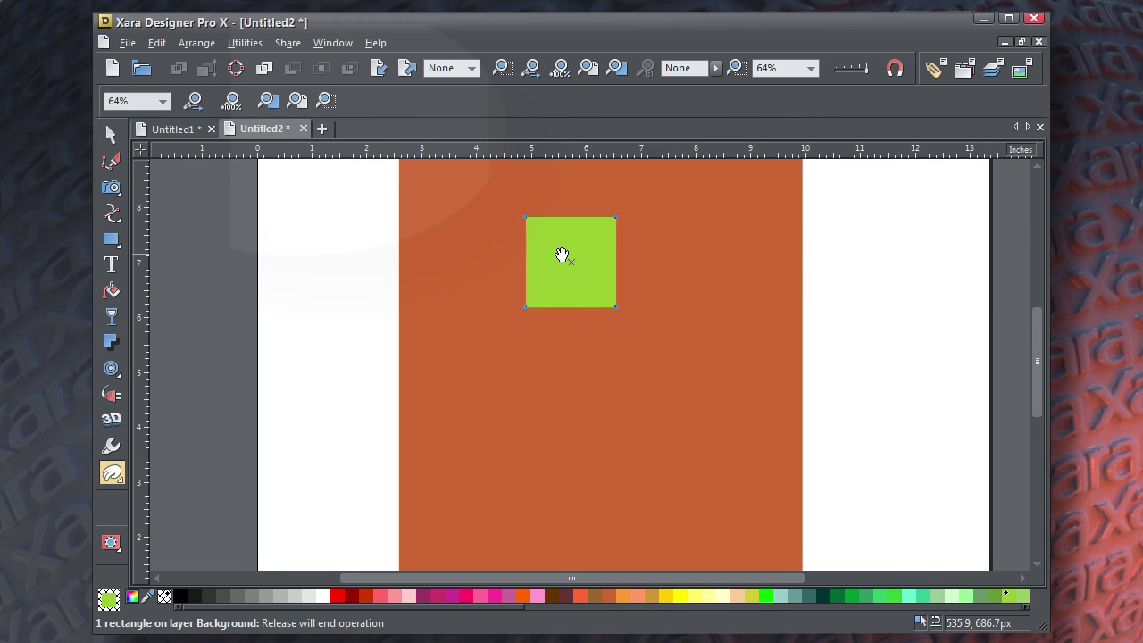
Step: Extrude the green square to depth 101 and rotate the cube to reveal its top face
drag(563, 256, 559, 297)
key(F2)
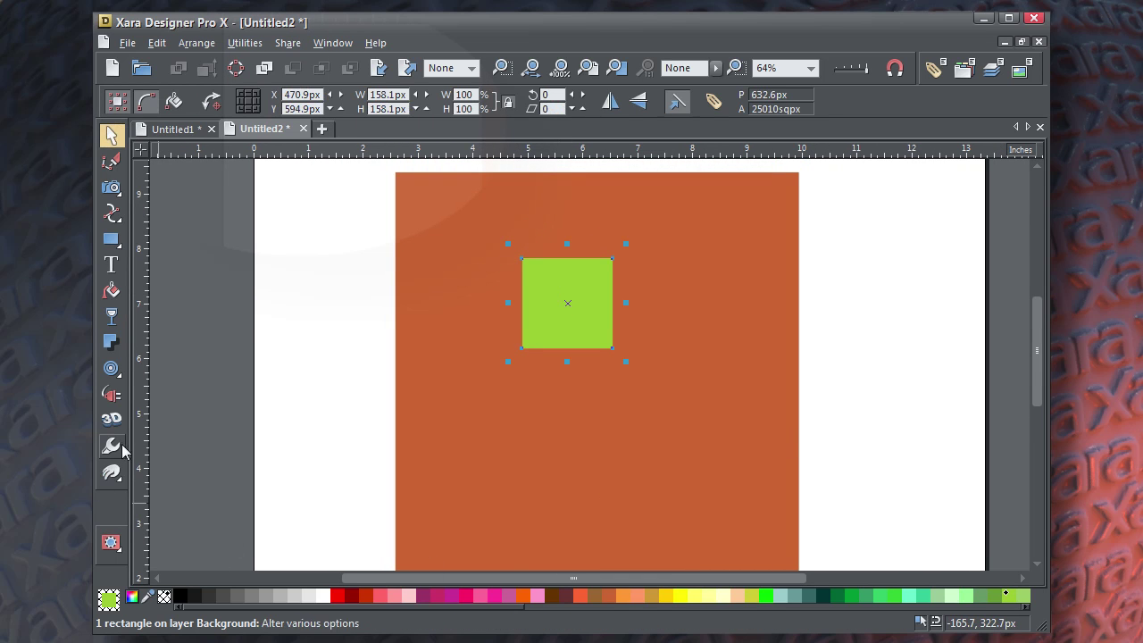
click(112, 421)
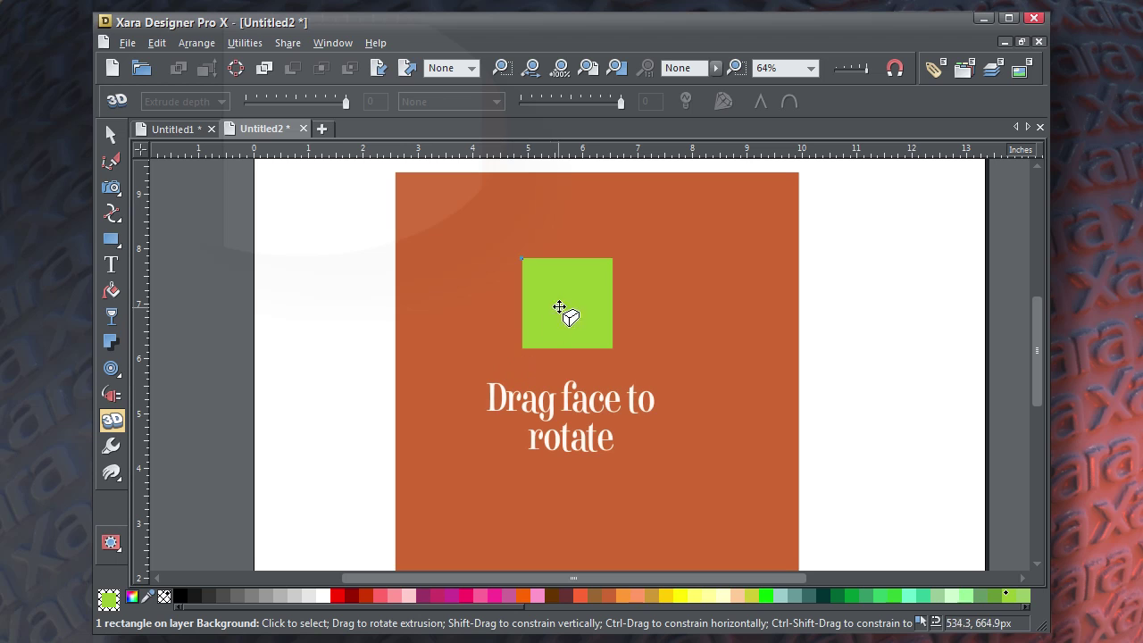
drag(569, 293, 530, 298)
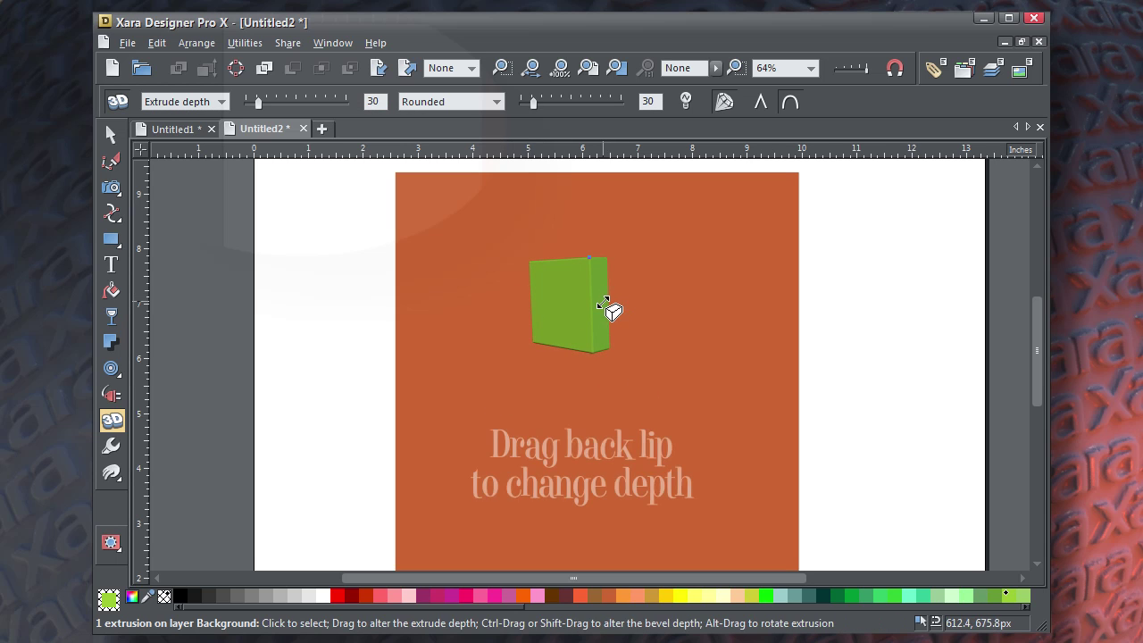
drag(612, 307, 664, 268)
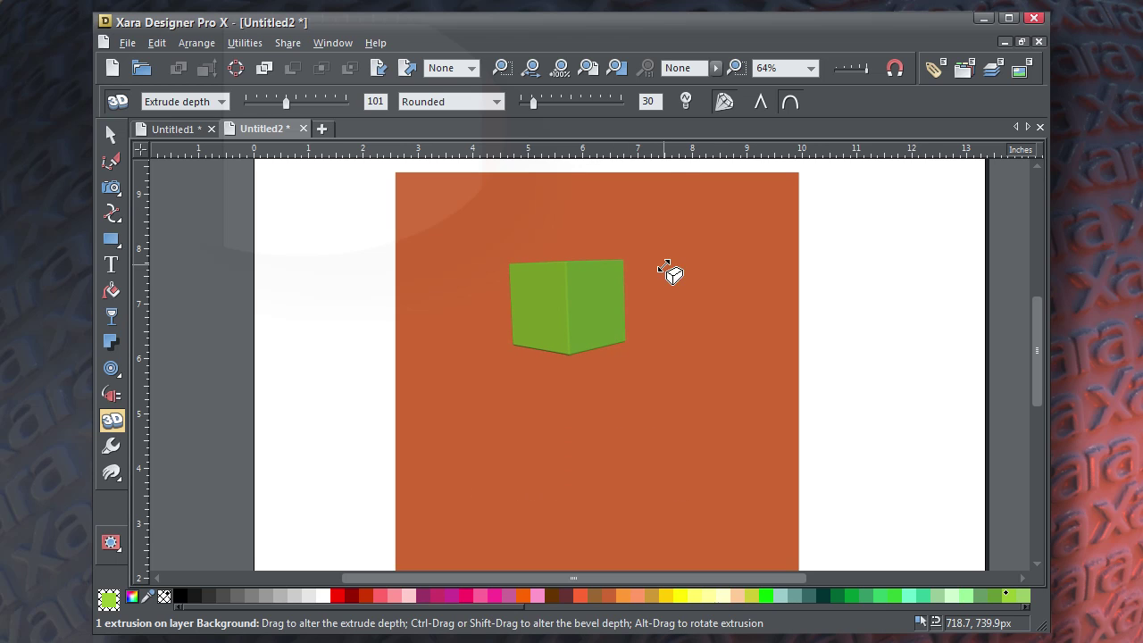
scroll(541, 282, up, 3)
drag(541, 282, 563, 303)
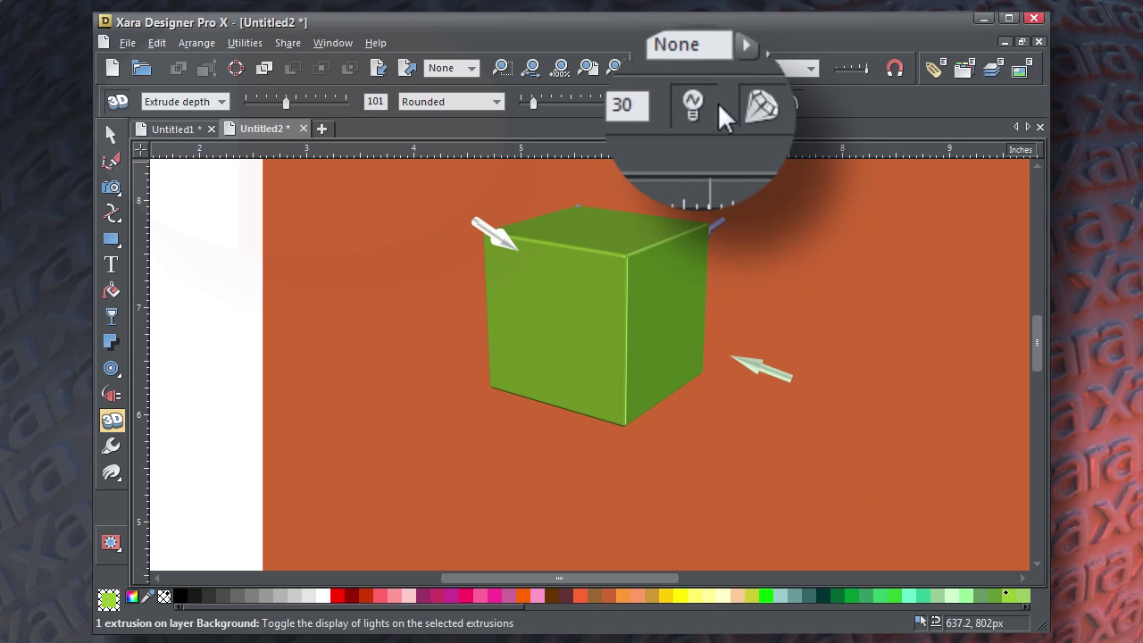
Step: Set the cube's Light 2 colour to black (000000) in the Color editor
click(131, 597)
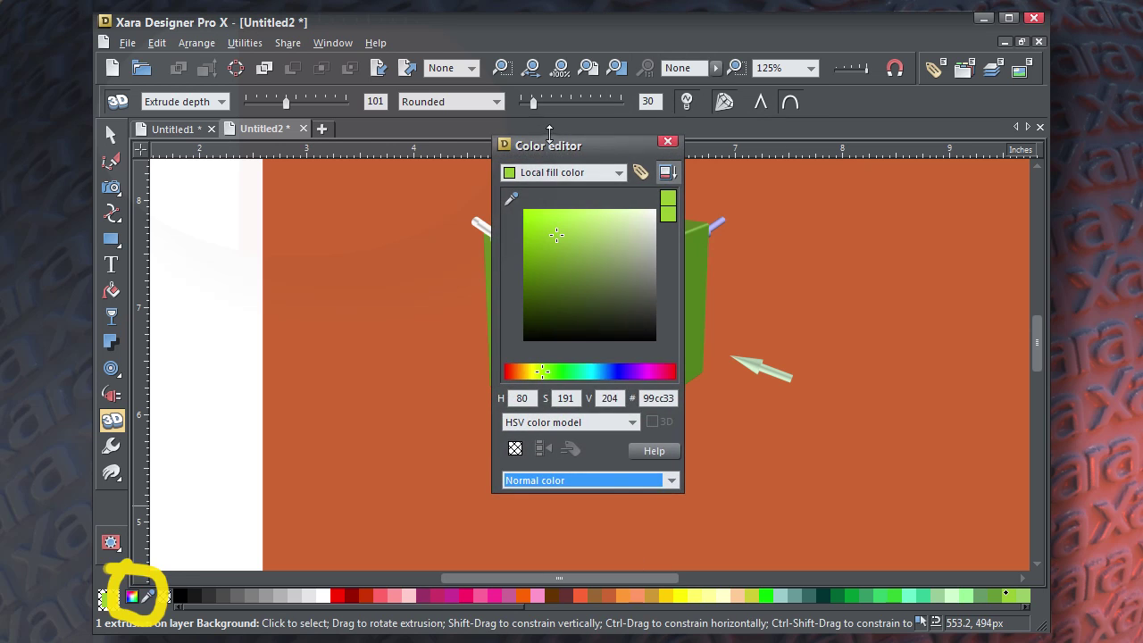
mouse_move(549, 141)
mouse_down()
mouse_move(465, 184)
mouse_move(278, 179)
mouse_up()
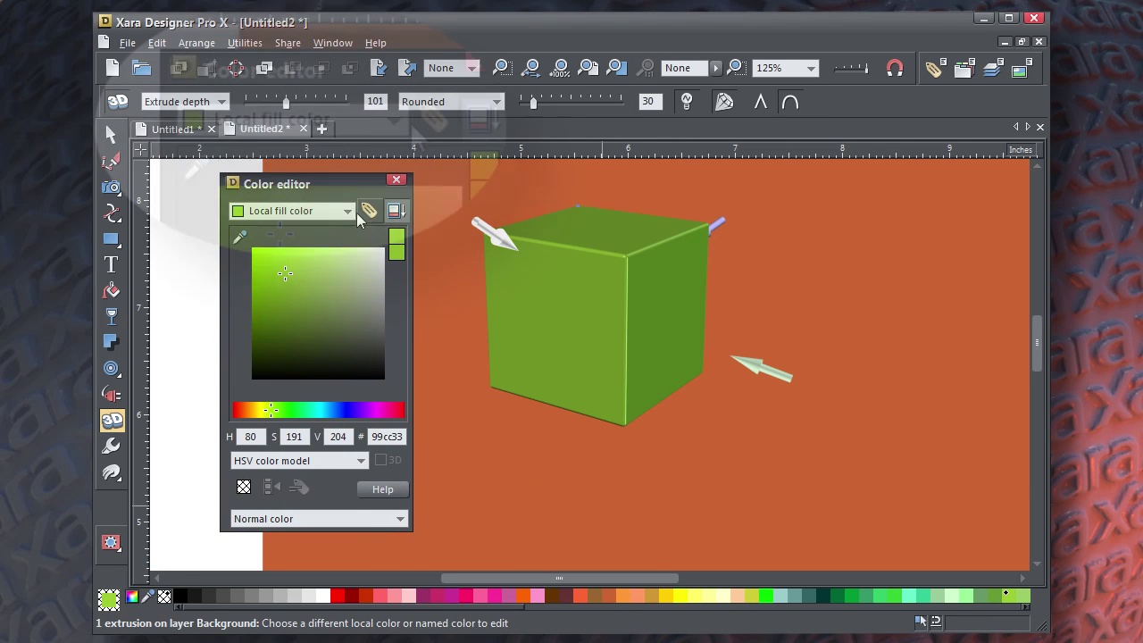
click(348, 211)
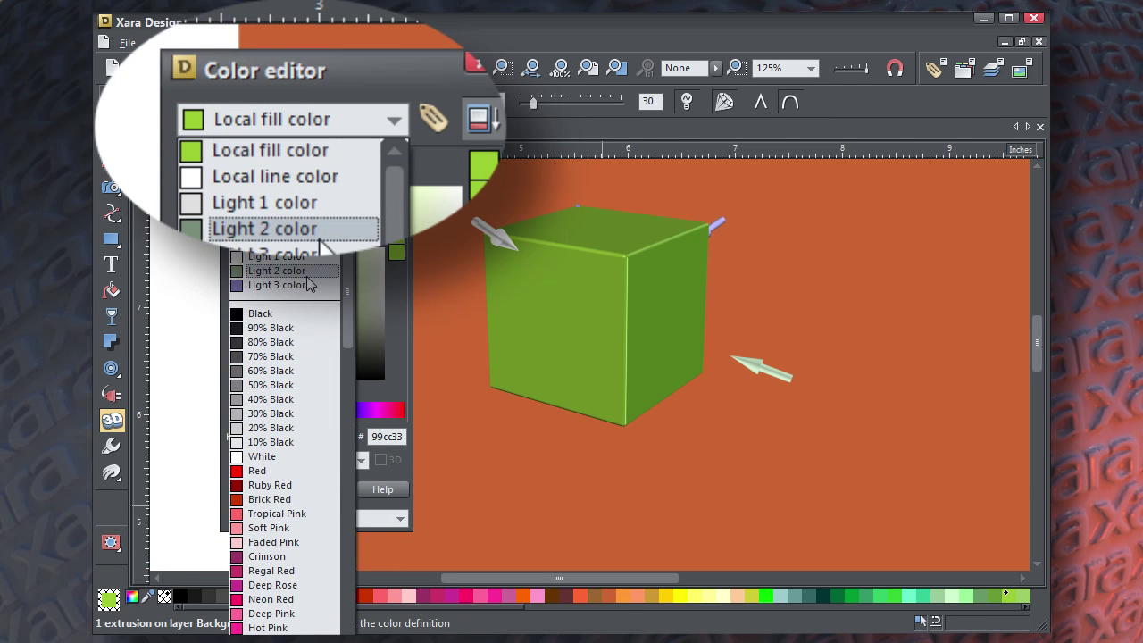
click(308, 271)
drag(361, 304, 406, 412)
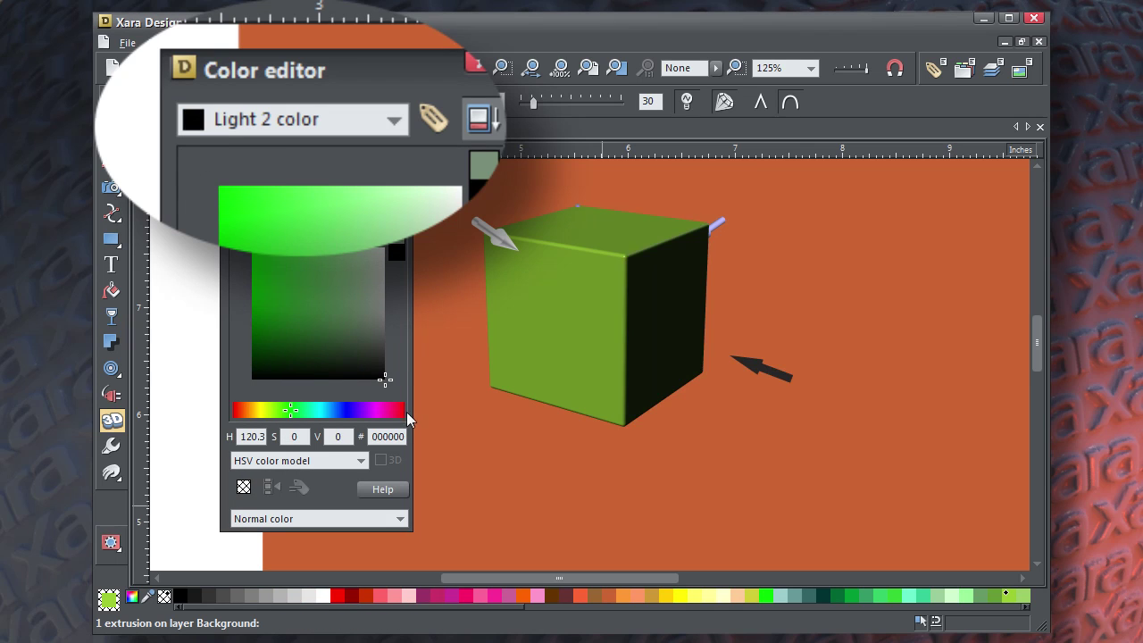
Step: Set Light 3 to black as well, then reposition the main light
click(394, 119)
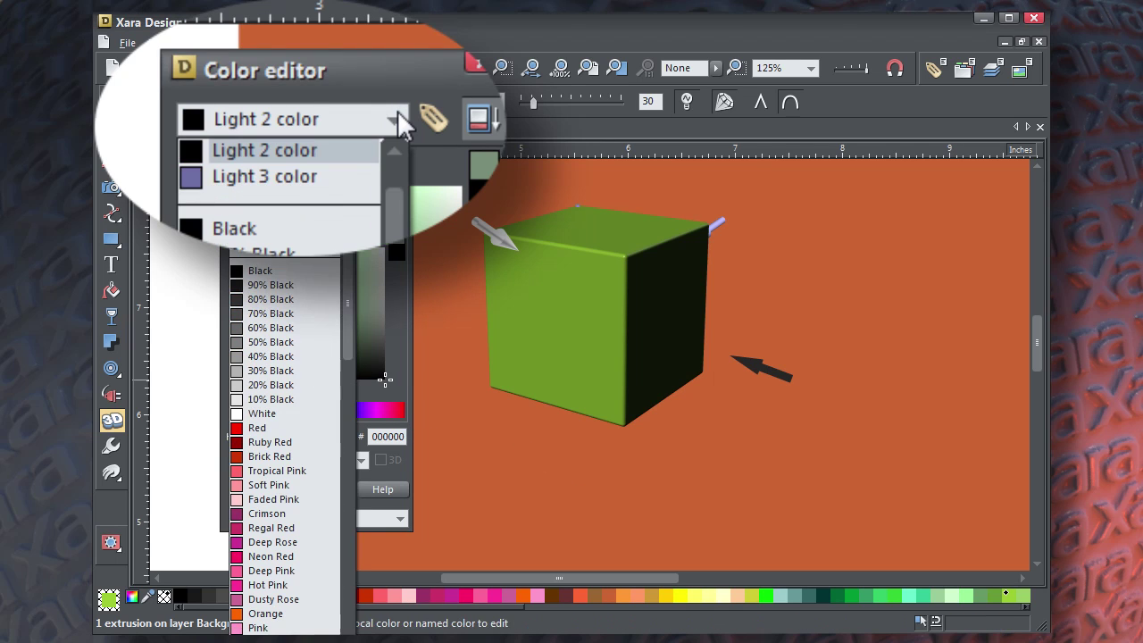
click(323, 169)
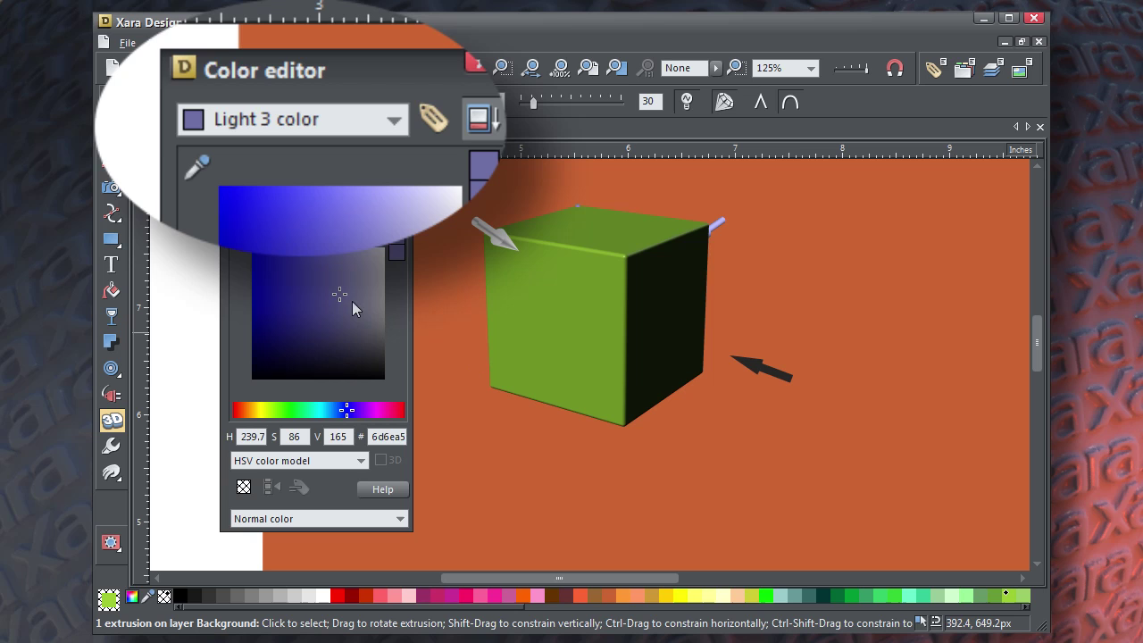
drag(340, 292, 403, 404)
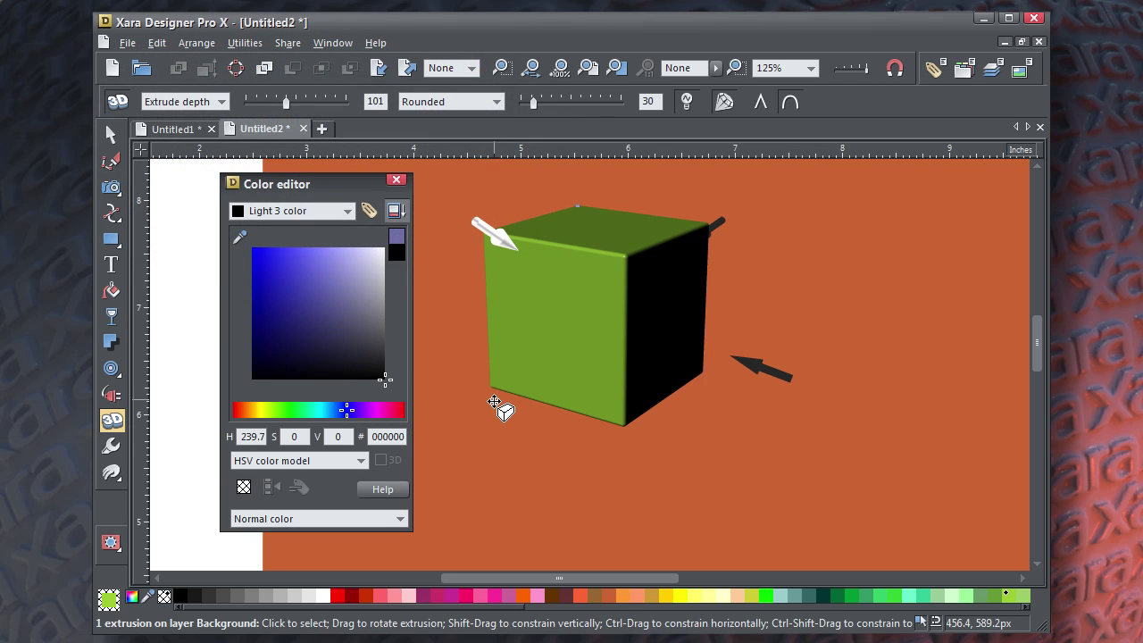
click(396, 181)
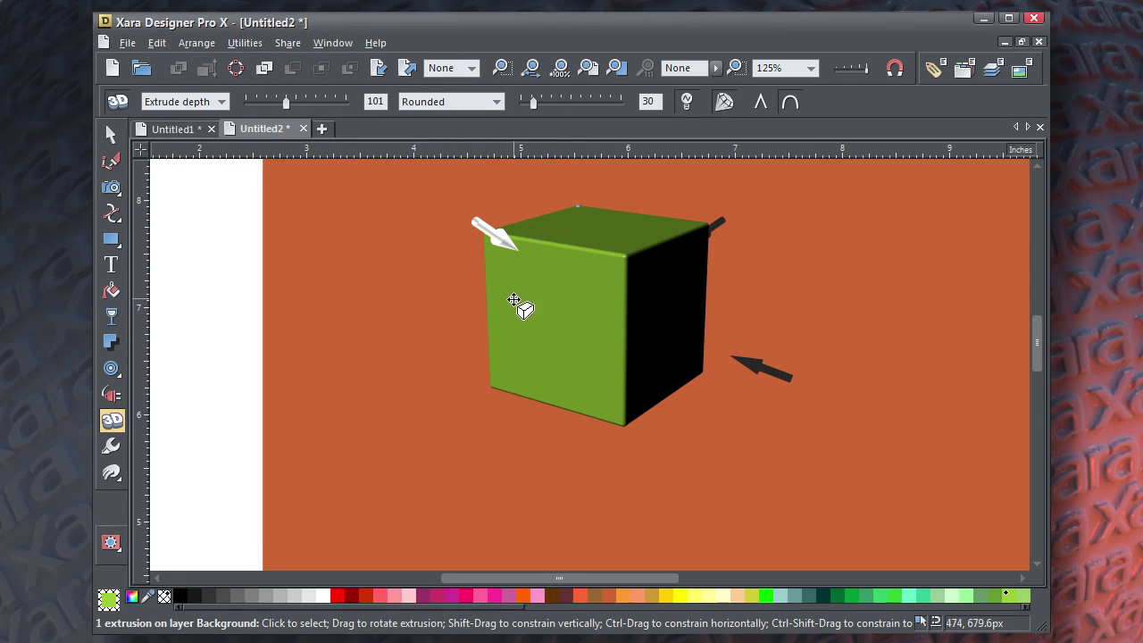
mouse_move(495, 237)
mouse_down()
mouse_move(503, 217)
mouse_move(510, 224)
mouse_move(498, 221)
mouse_up()
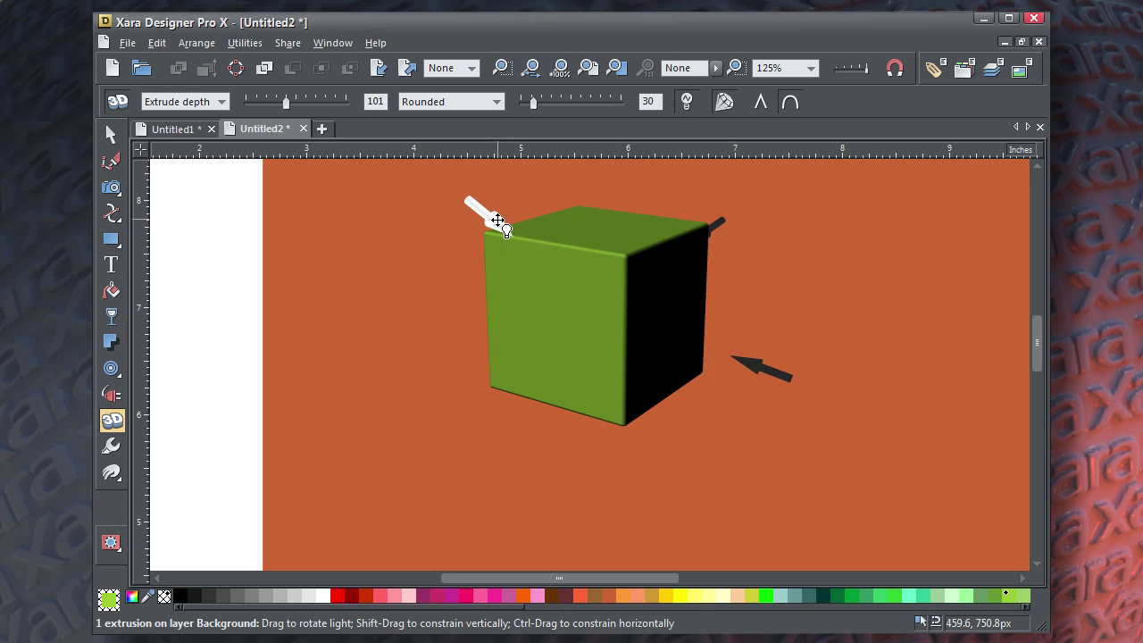
Step: Drop a cube copy below, send it back, tilt and shrink it under the top cube
click(110, 134)
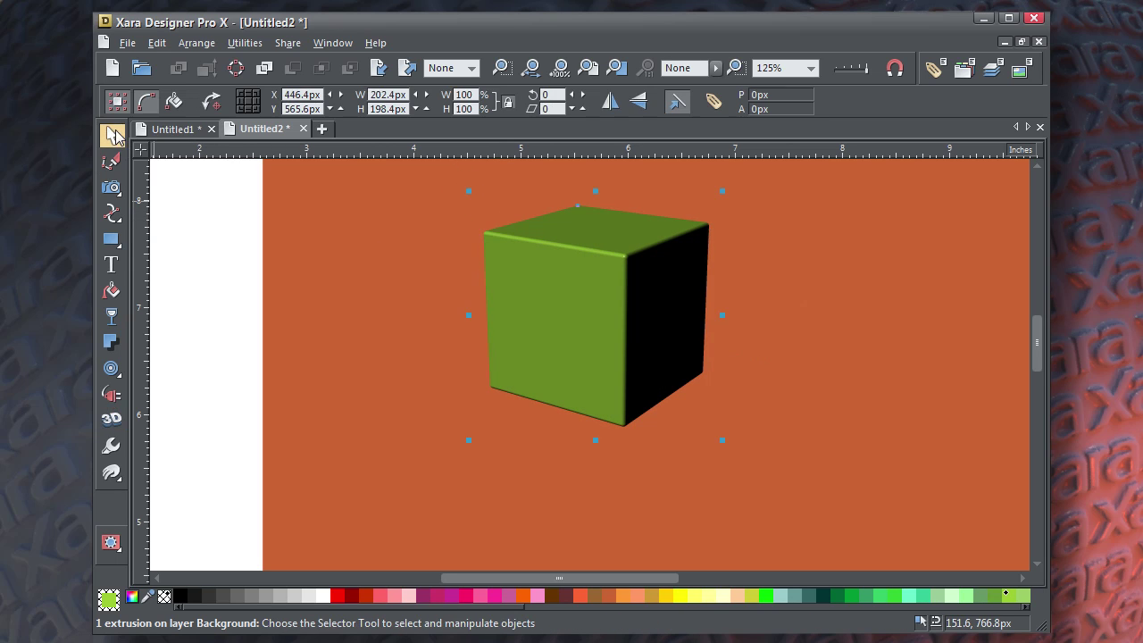
drag(600, 231, 585, 372)
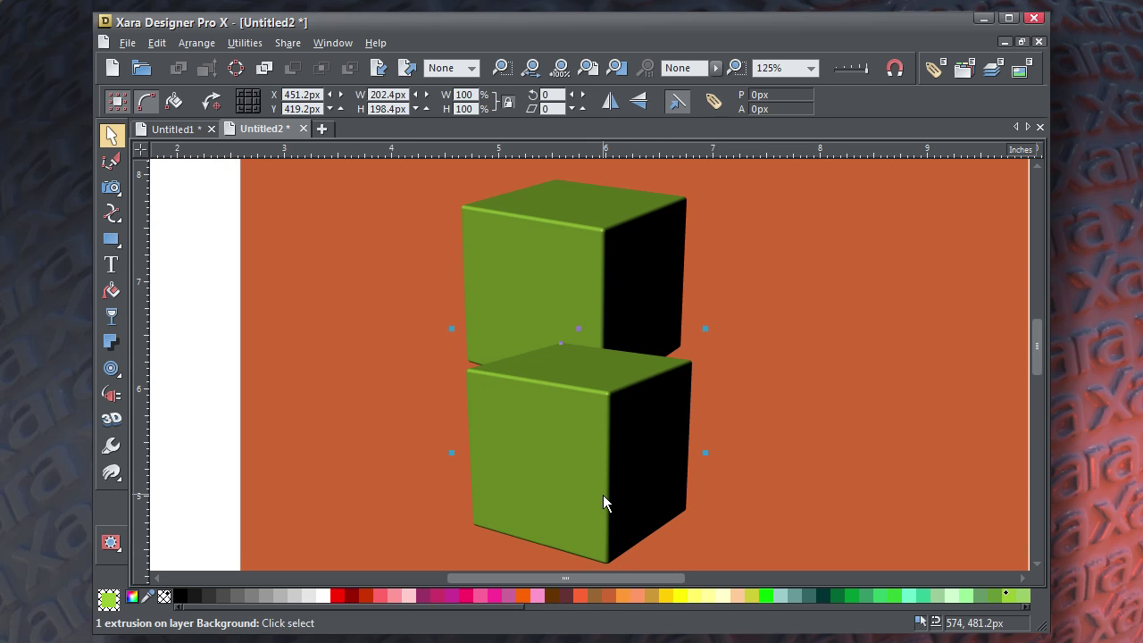
key(ctrl+b)
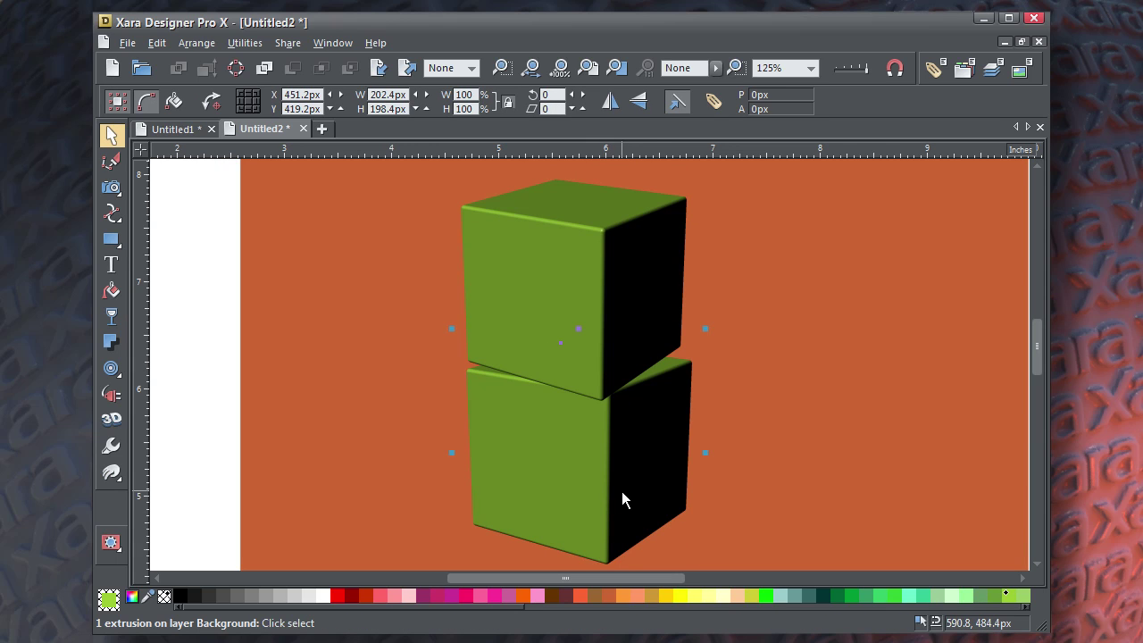
double_click(622, 491)
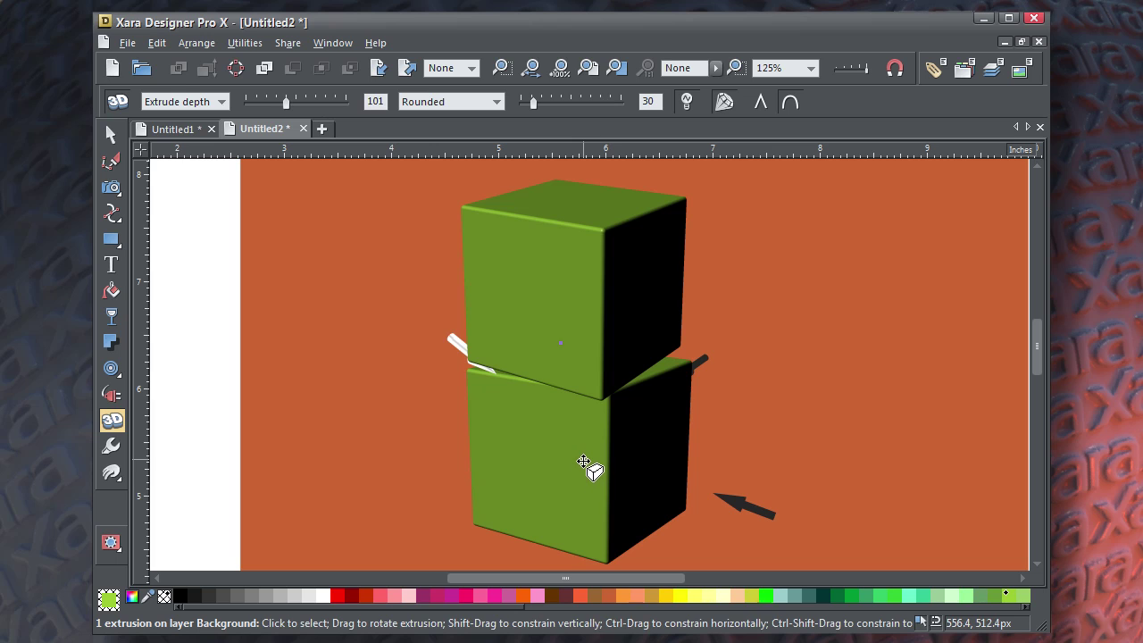
drag(583, 462, 580, 482)
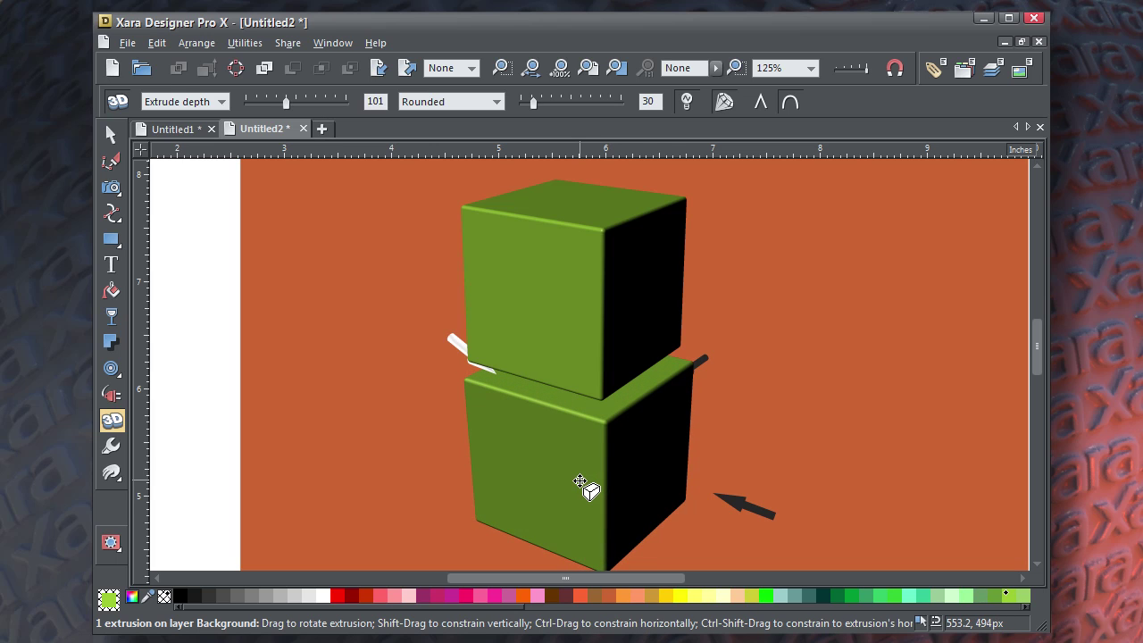
click(111, 133)
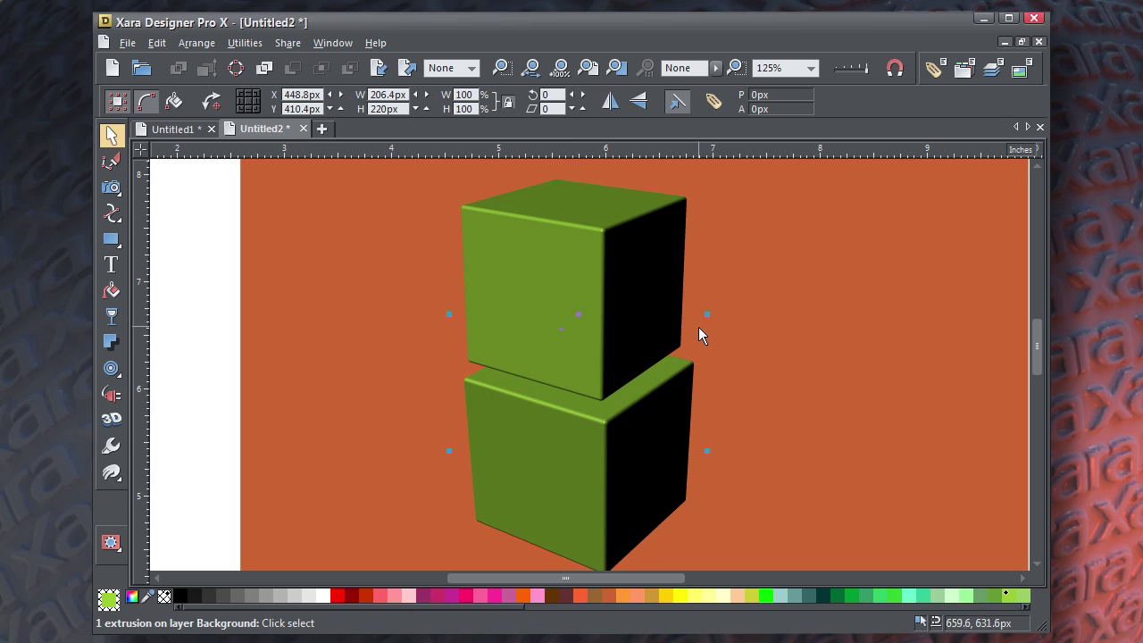
drag(706, 315, 695, 330)
drag(649, 438, 639, 325)
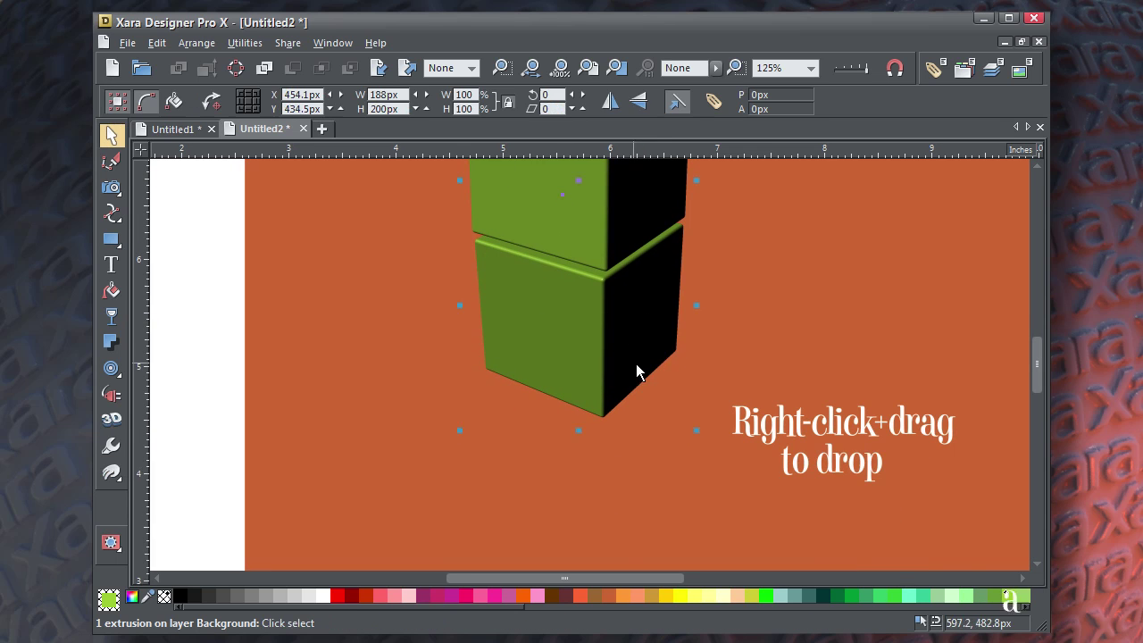
Step: Add a third cube beneath, send it behind, tilt it, shrink to 165.6×184.5px and tuck it up
drag(636, 372, 642, 500)
drag(612, 455, 611, 398)
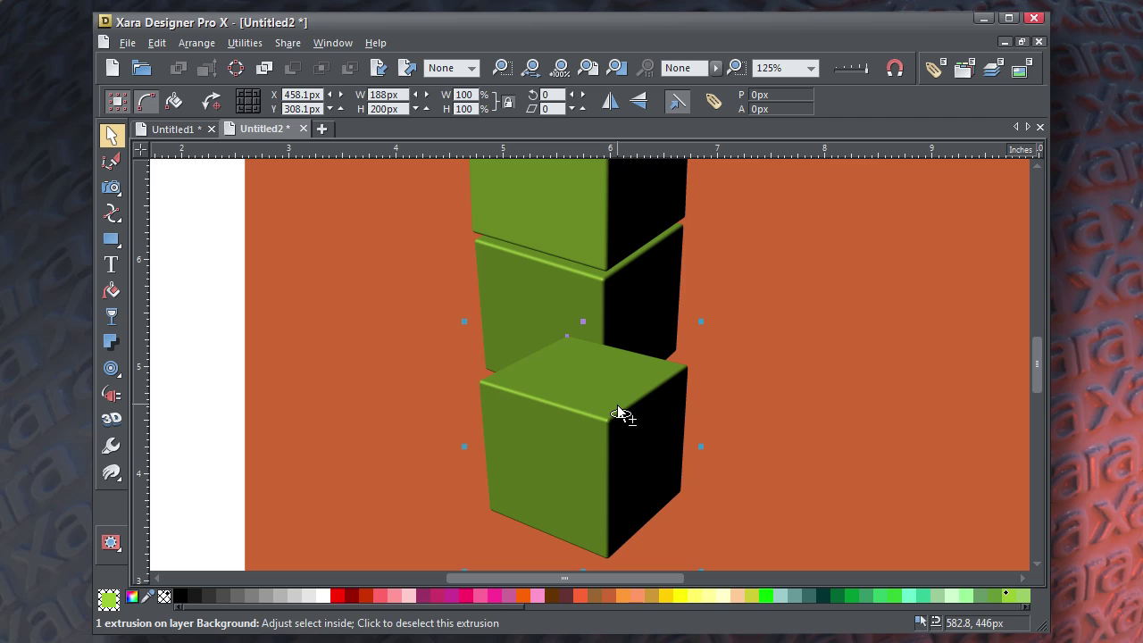
key(ctrl+shift+b)
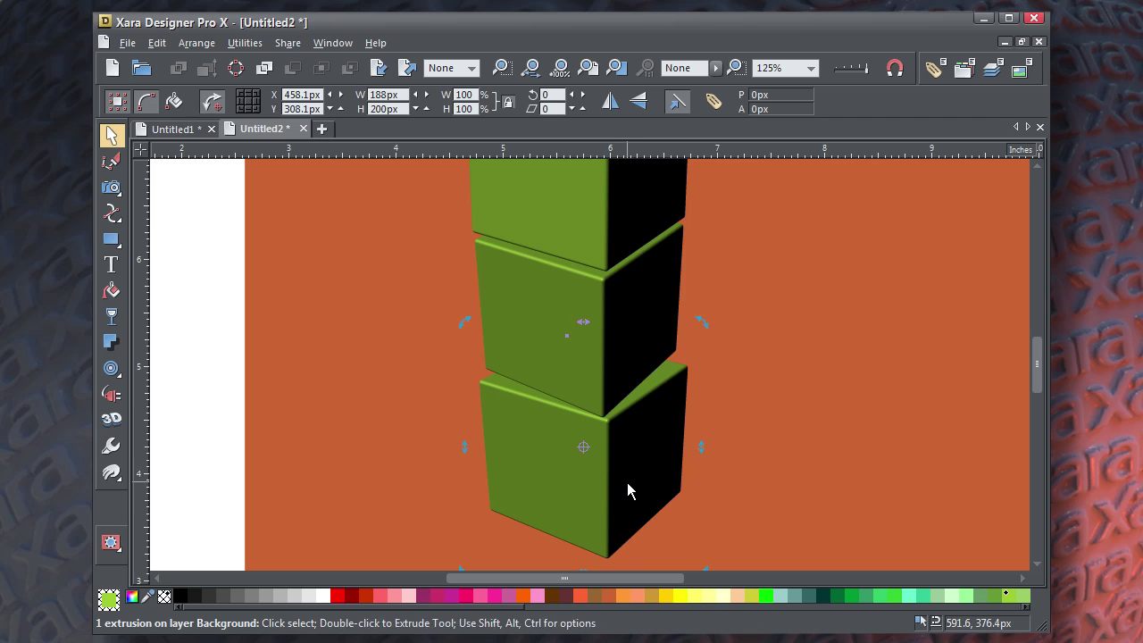
double_click(627, 482)
drag(586, 457, 585, 478)
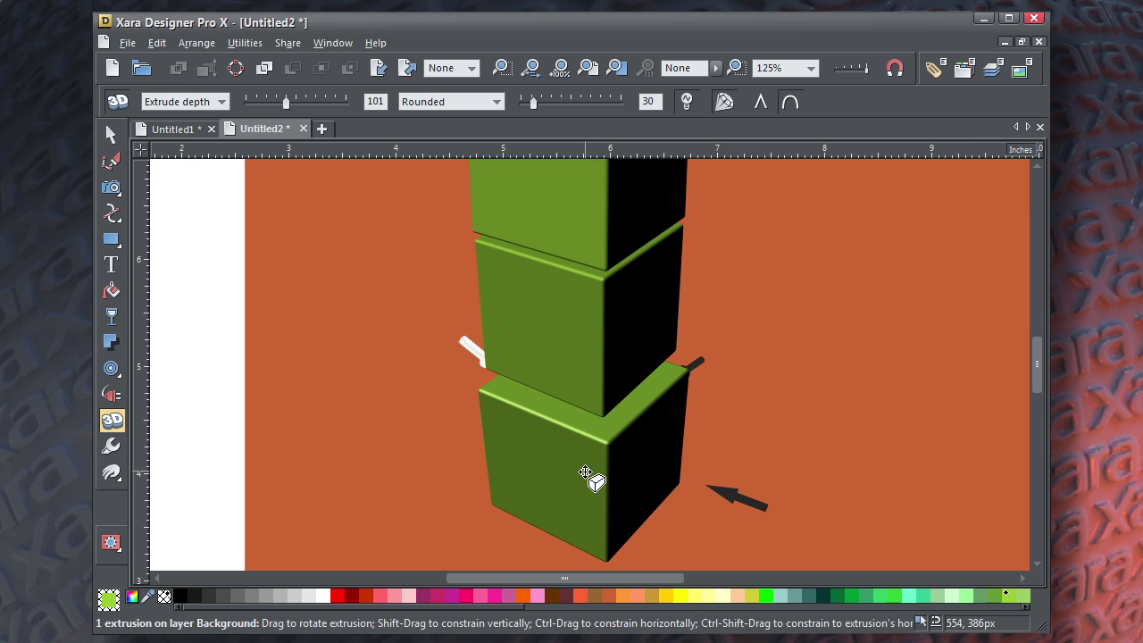
click(111, 134)
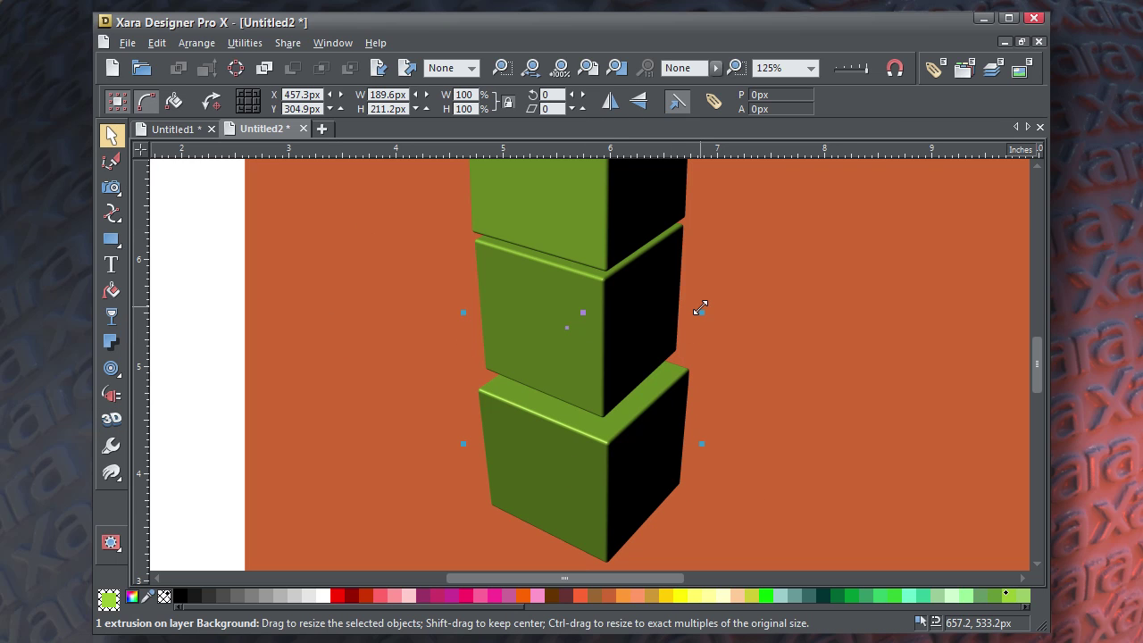
drag(700, 308, 686, 351)
drag(580, 493, 581, 471)
Step: Twist the middle cube to an angle by adjusting its Angle 2 extrusion parameter
scroll(581, 471, down, 2)
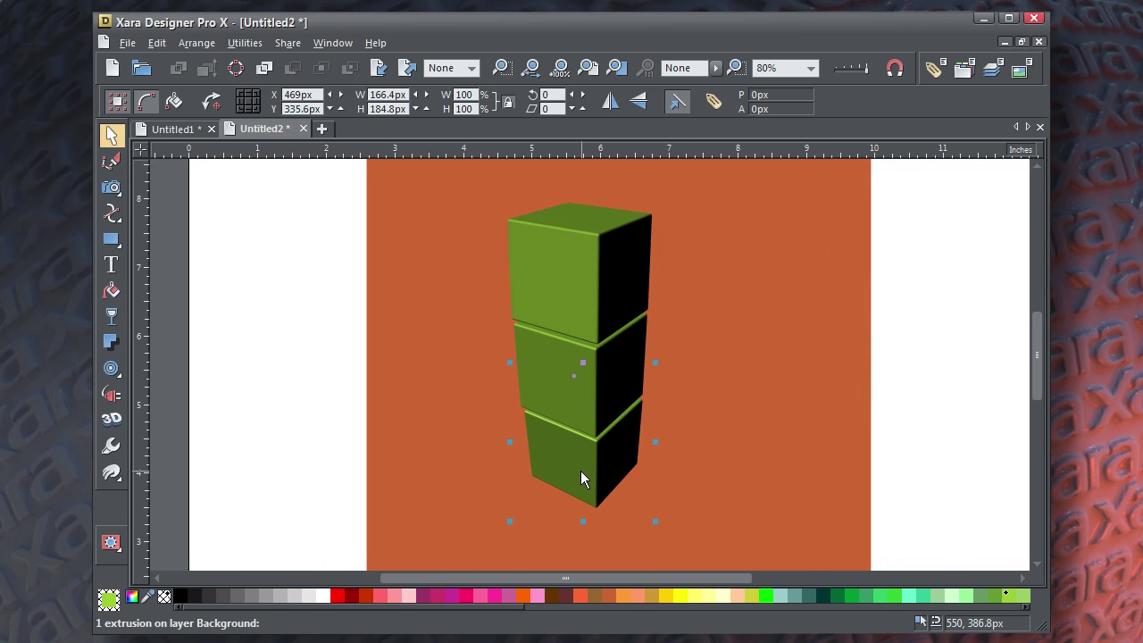
click(553, 386)
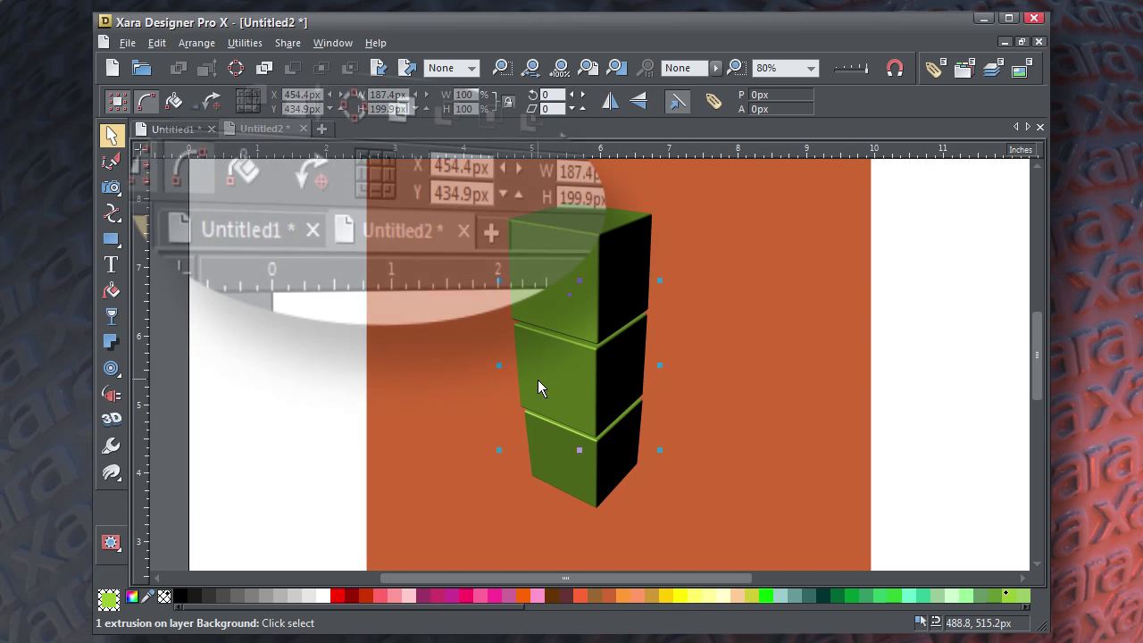
double_click(616, 362)
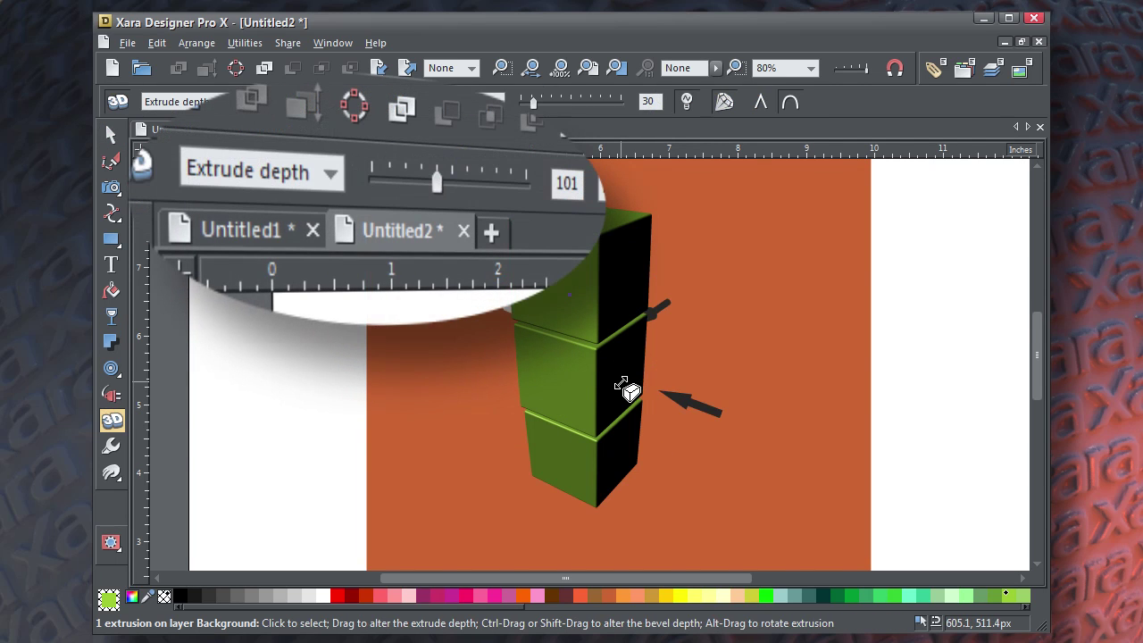
click(332, 174)
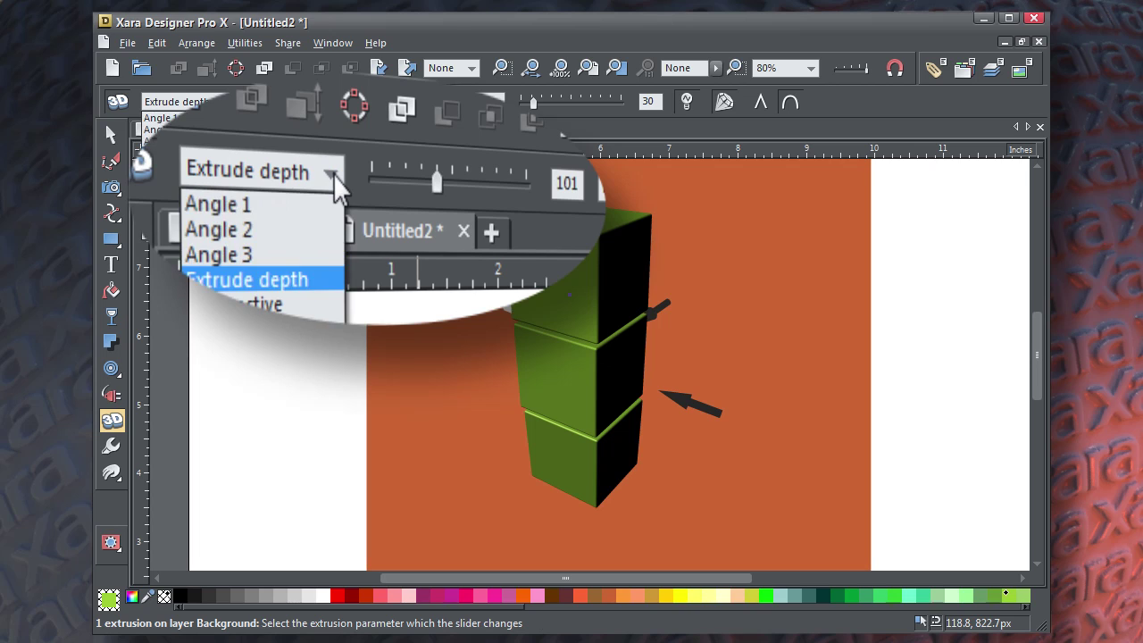
click(299, 229)
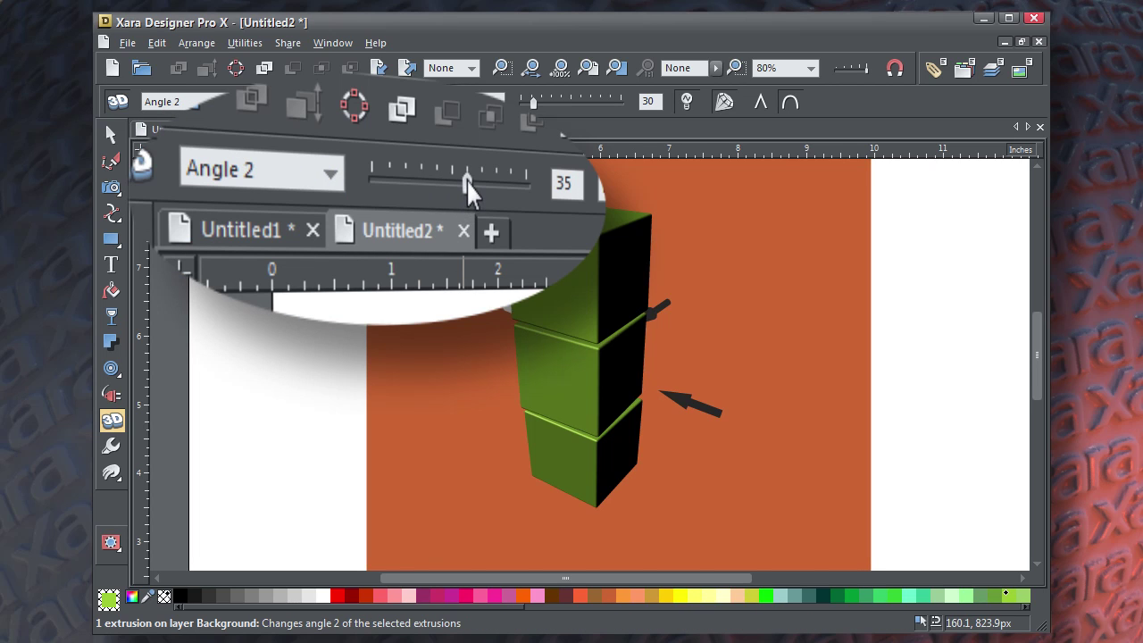
drag(466, 179, 445, 196)
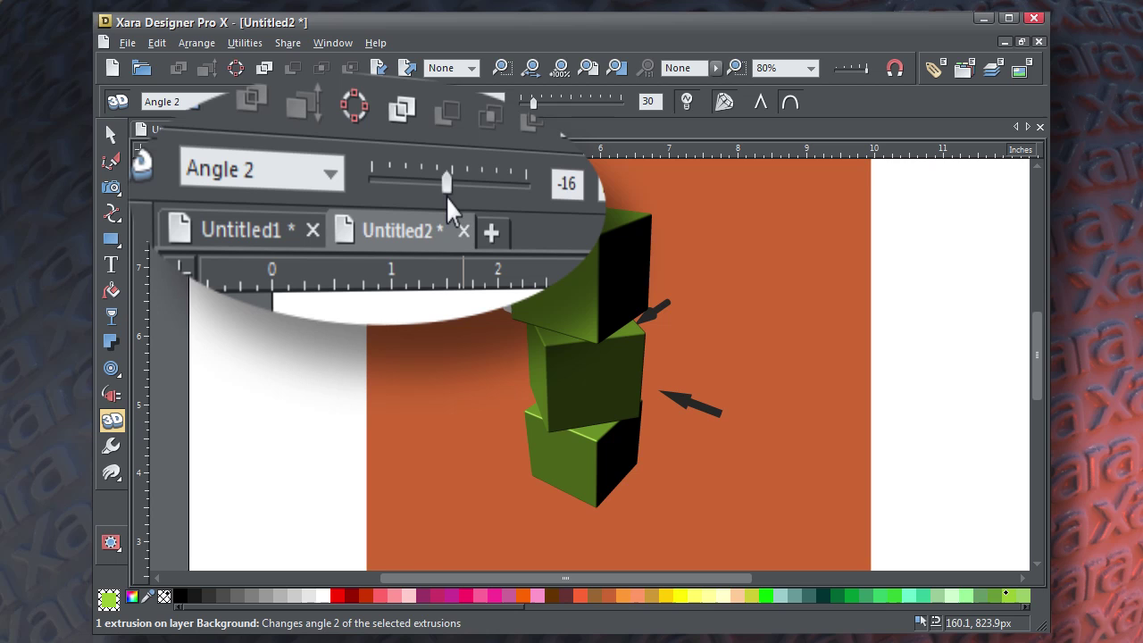
key(ctrl+z)
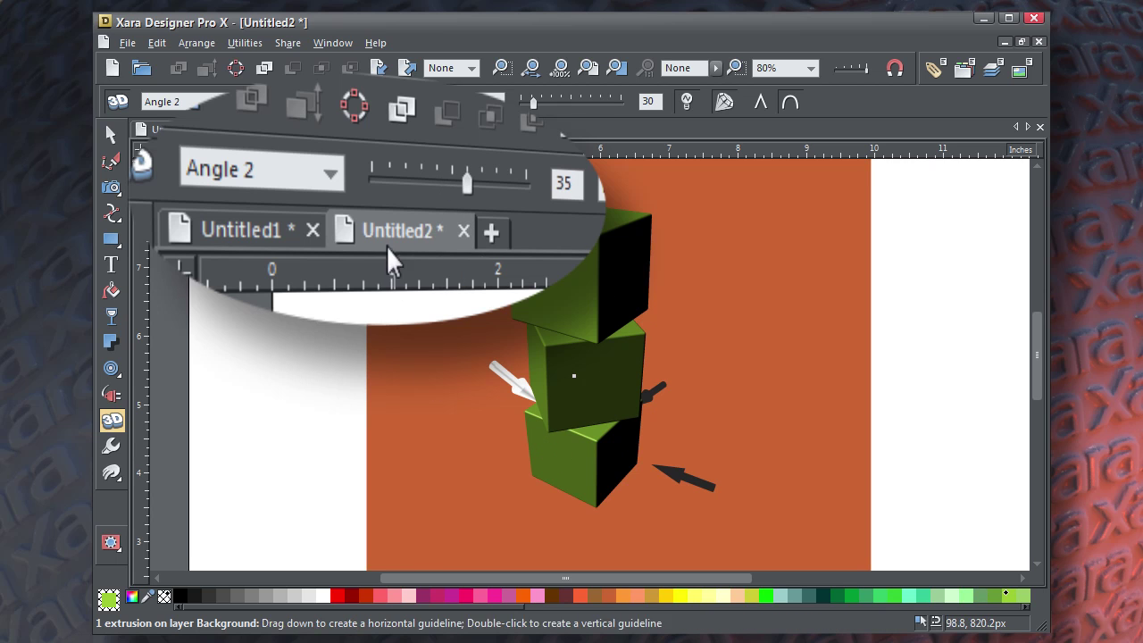
drag(466, 181, 513, 181)
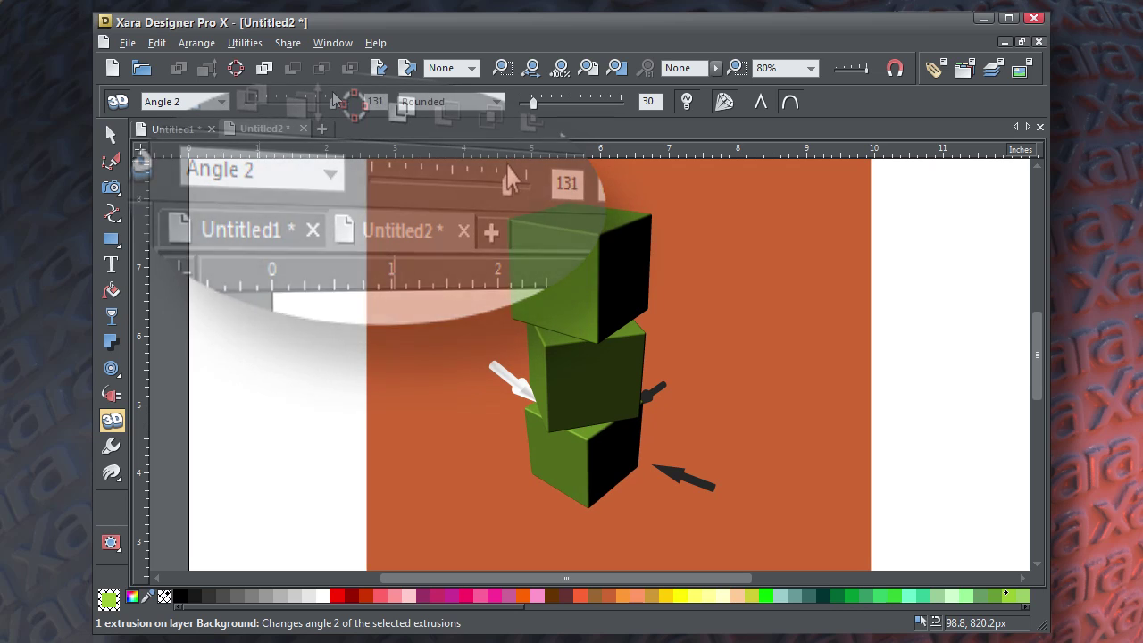
drag(335, 100, 331, 100)
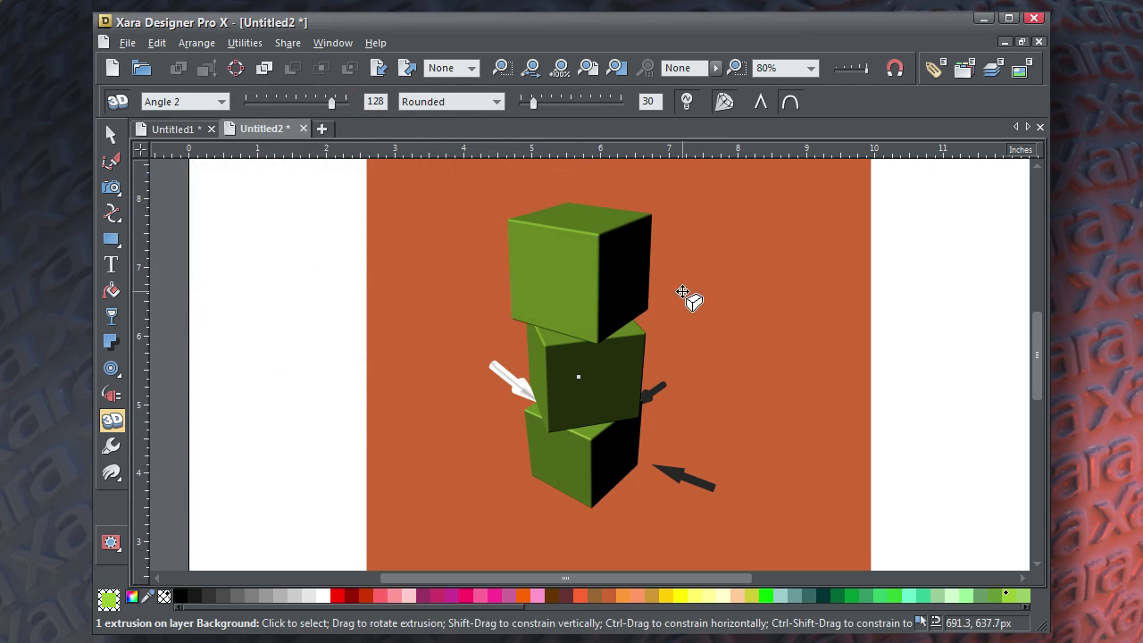
Step: Trace straight-line points around the outer edge of the three-cube stack
click(111, 134)
click(336, 227)
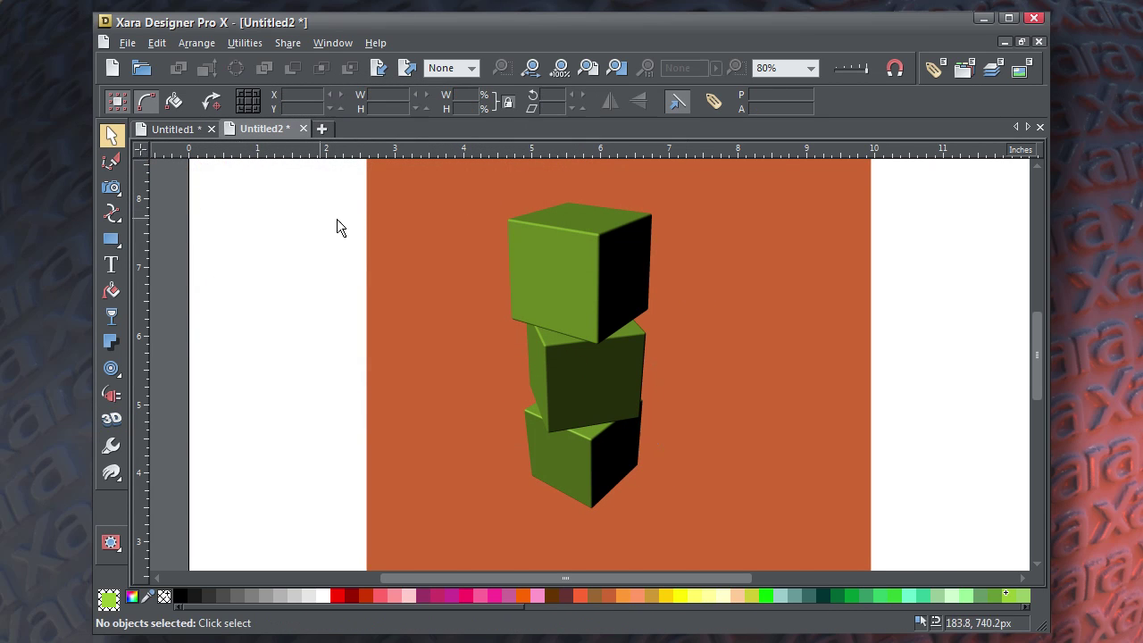
scroll(758, 356, up, 1)
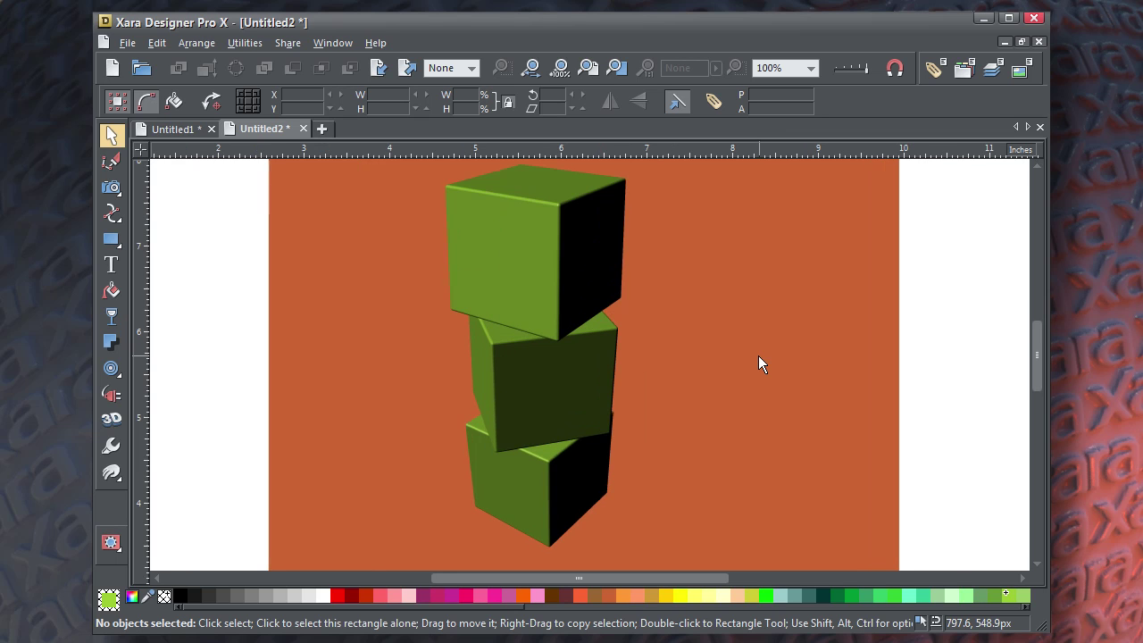
click(111, 213)
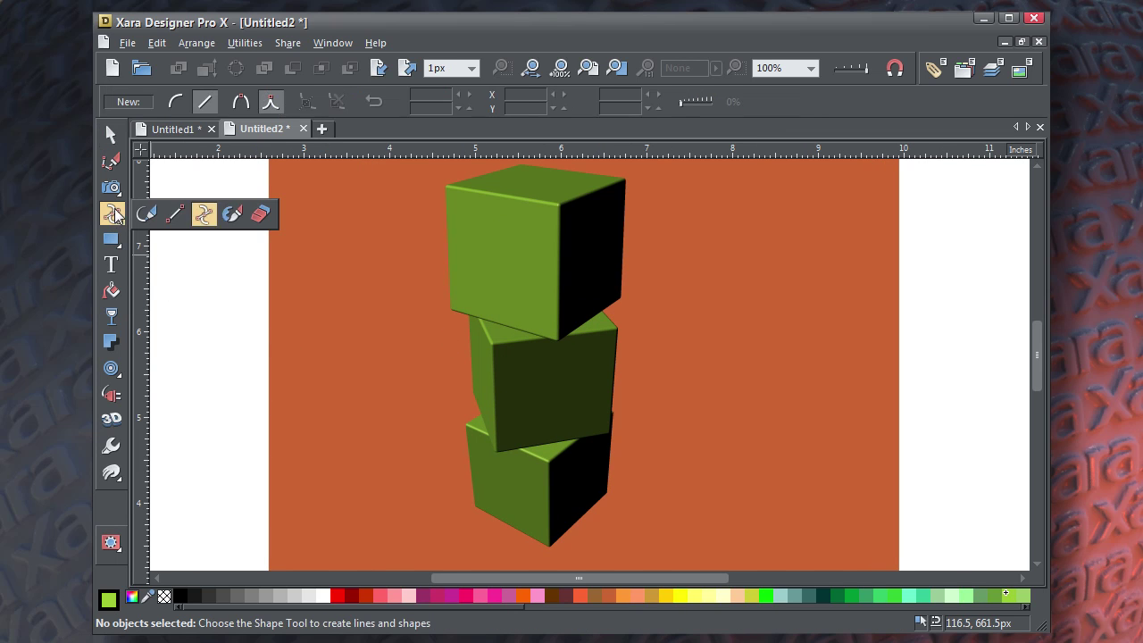
click(521, 165)
click(629, 179)
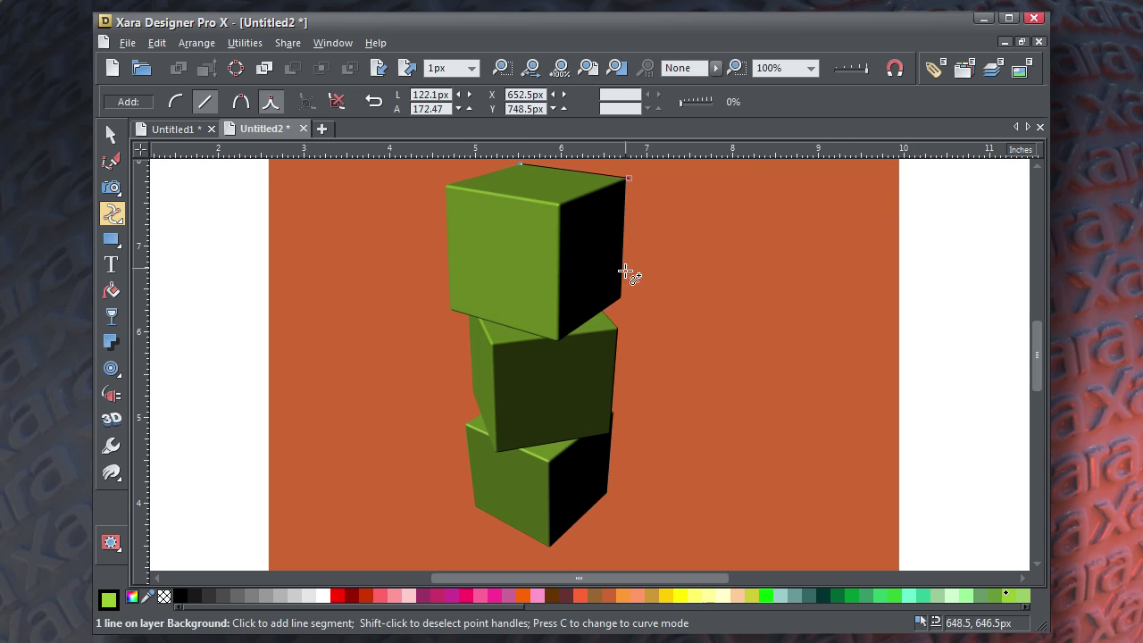
click(622, 297)
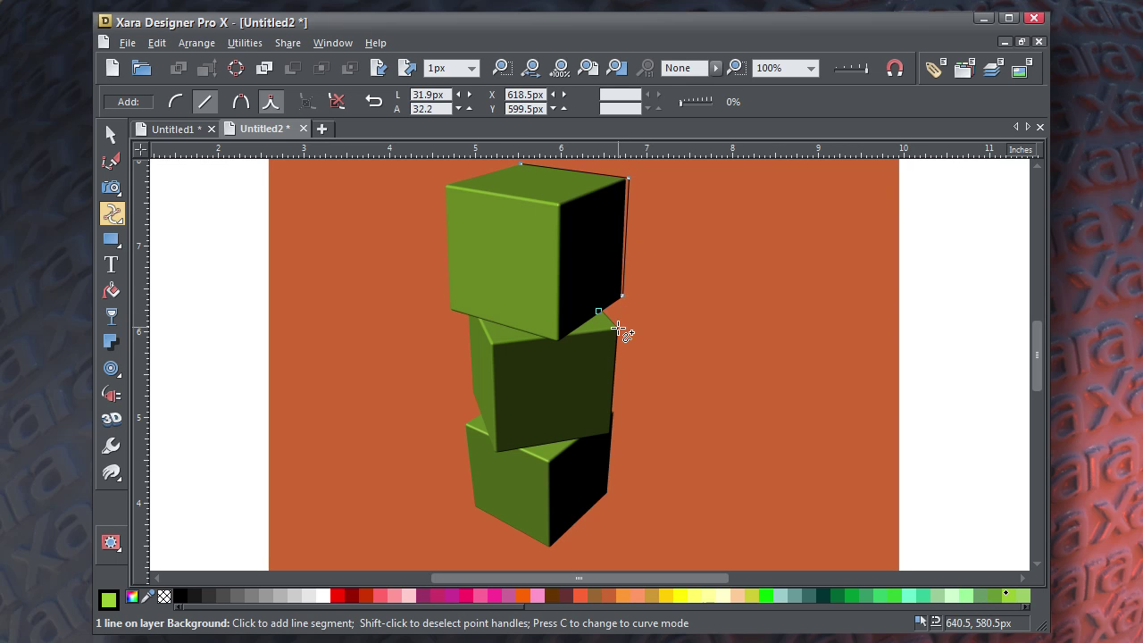
click(615, 416)
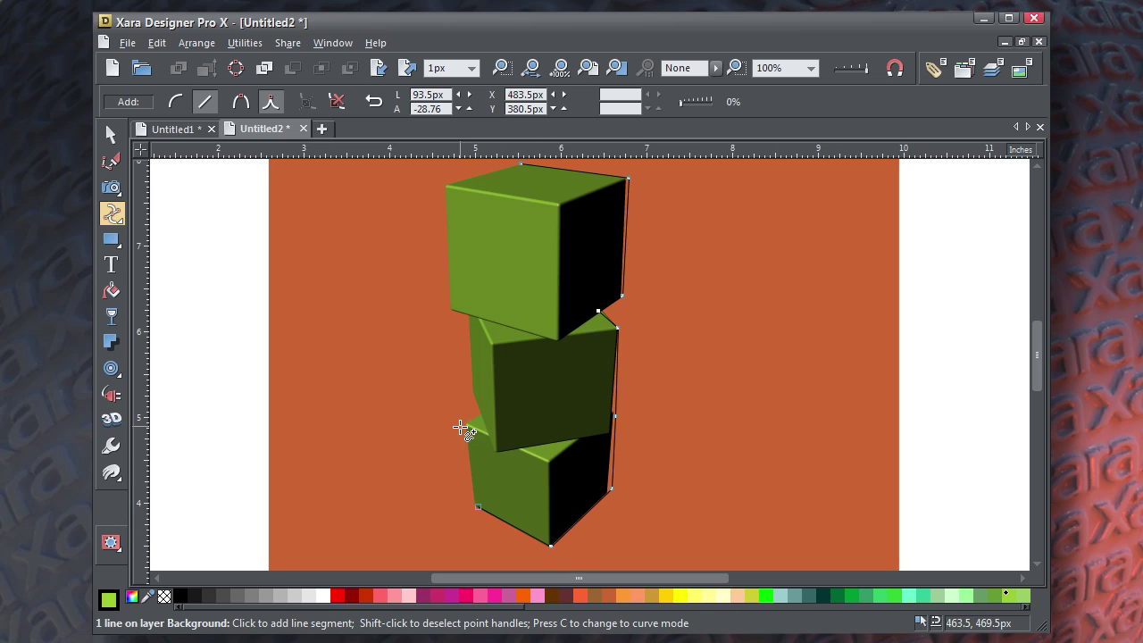
click(468, 384)
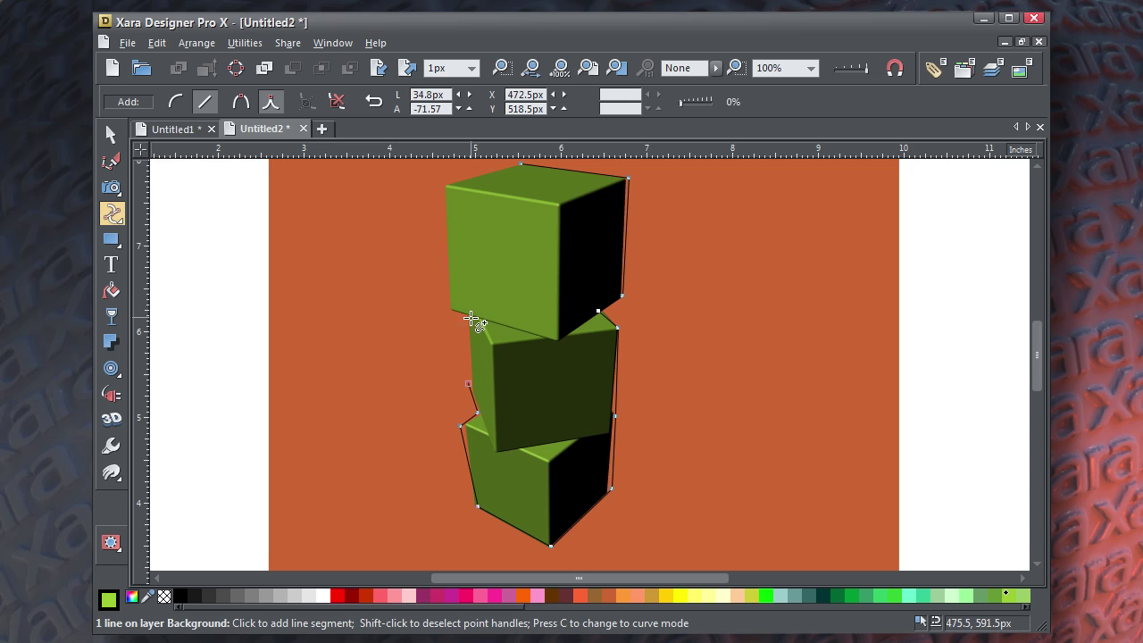
click(444, 191)
Step: Close the traced outline into a shape and fill it black
click(521, 165)
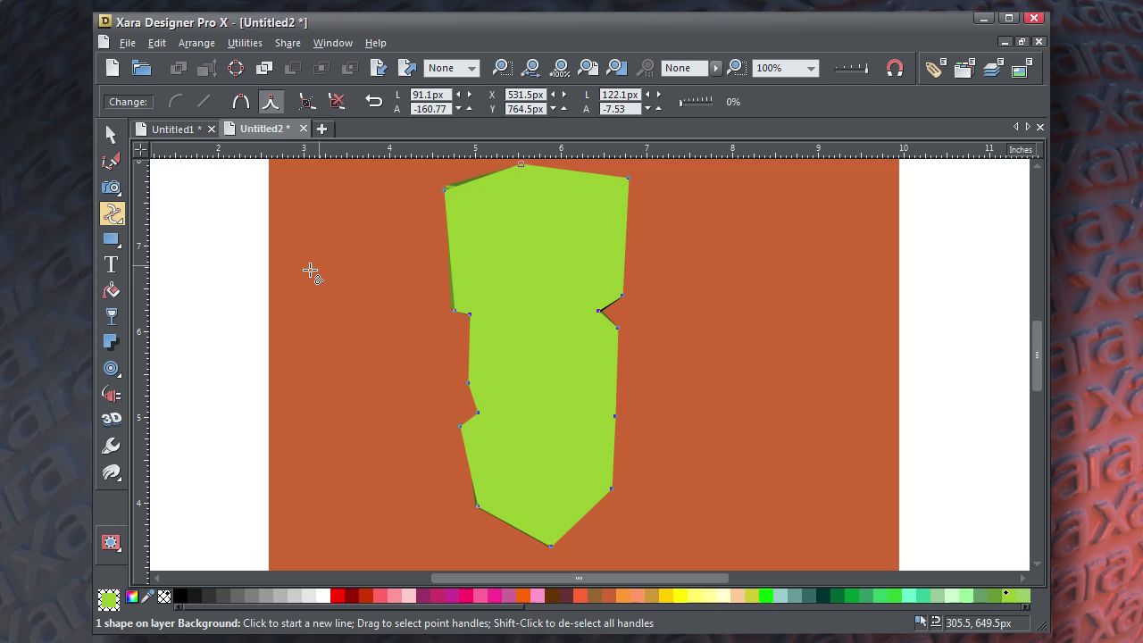
click(110, 134)
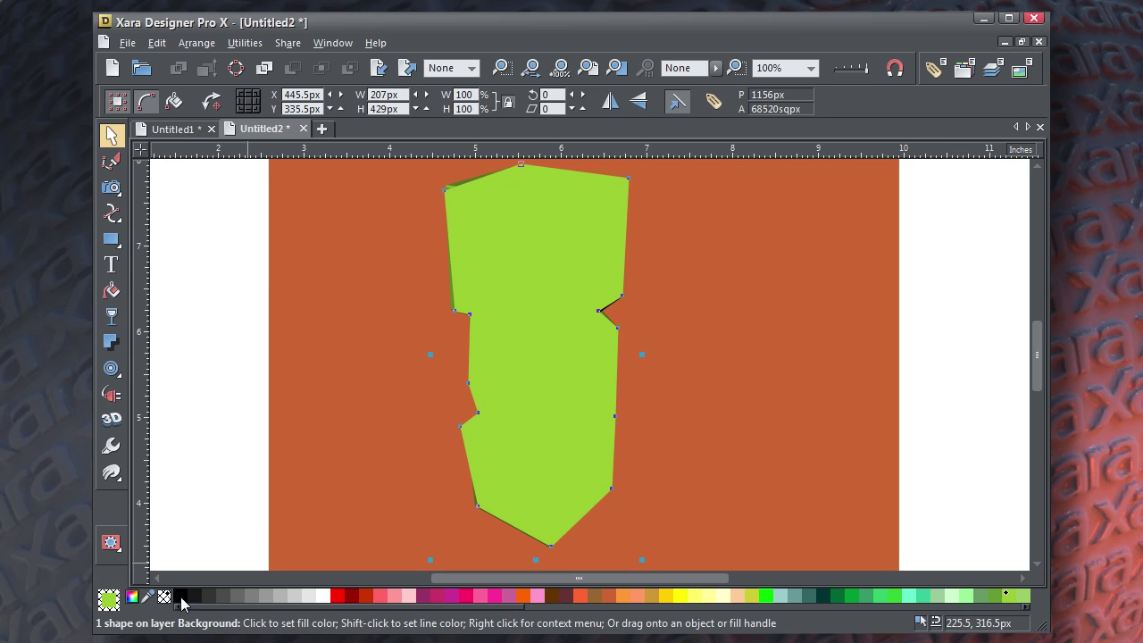
click(180, 596)
scroll(587, 285, down, 1)
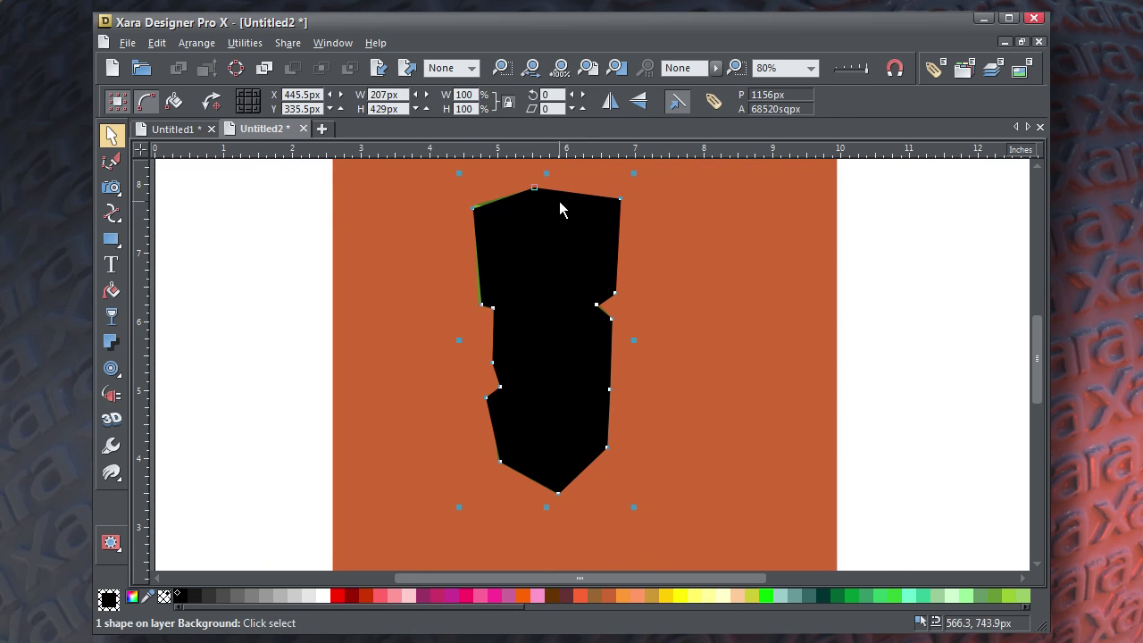
Step: Squash the black shape flat, skew it out to the right and adjust its lower points
drag(540, 172, 641, 357)
click(553, 350)
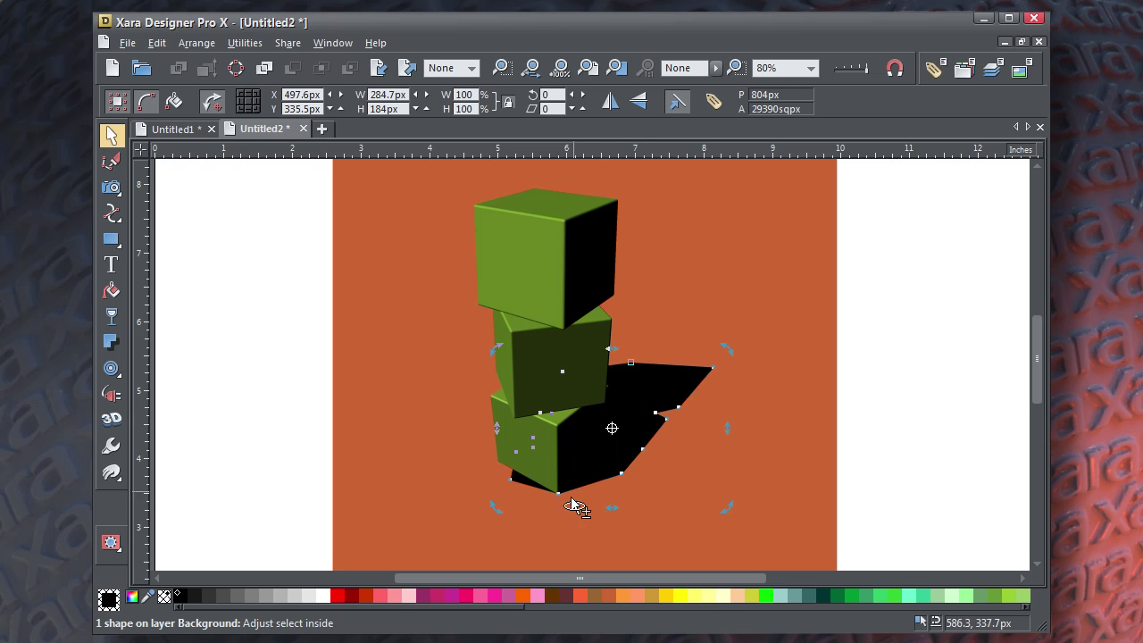
scroll(538, 484, up, 2)
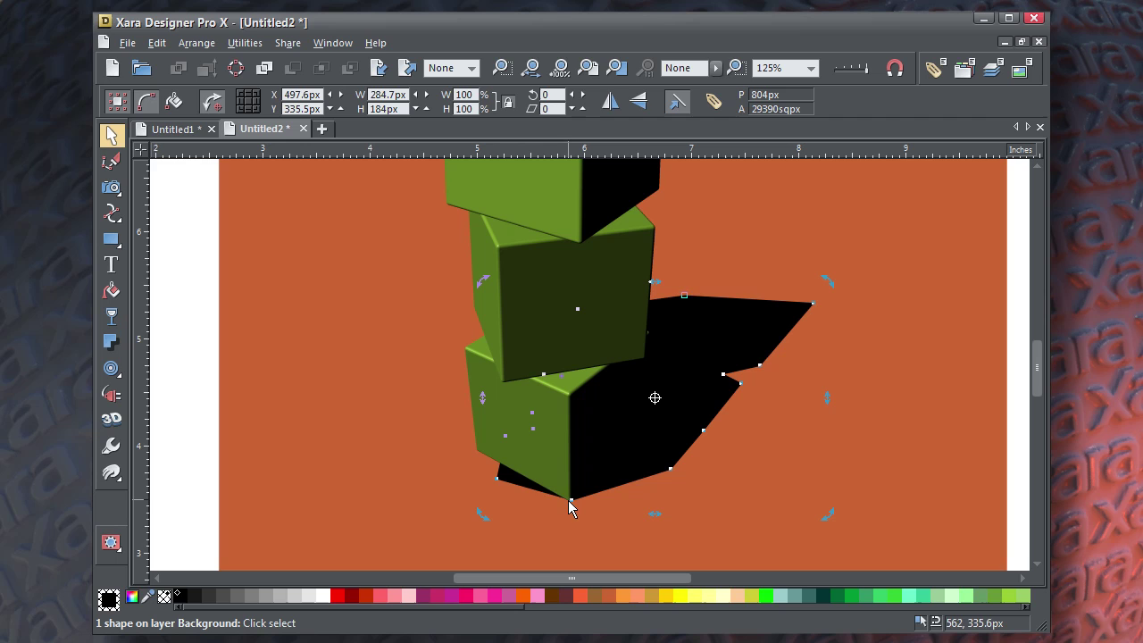
drag(572, 503, 566, 507)
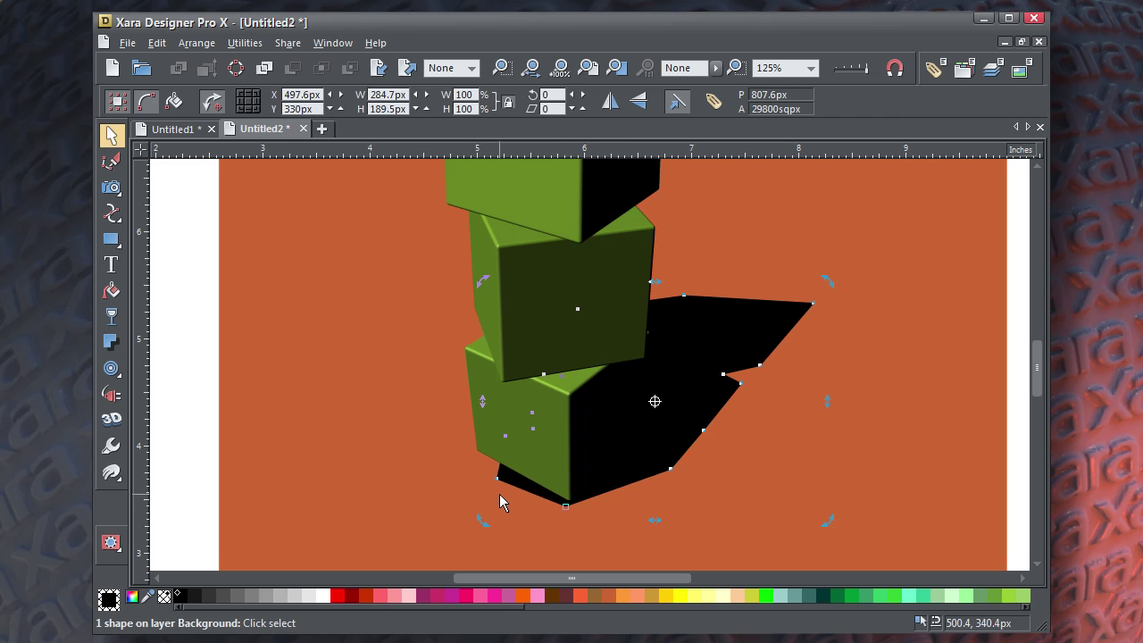
drag(498, 486, 479, 460)
scroll(716, 435, down, 1)
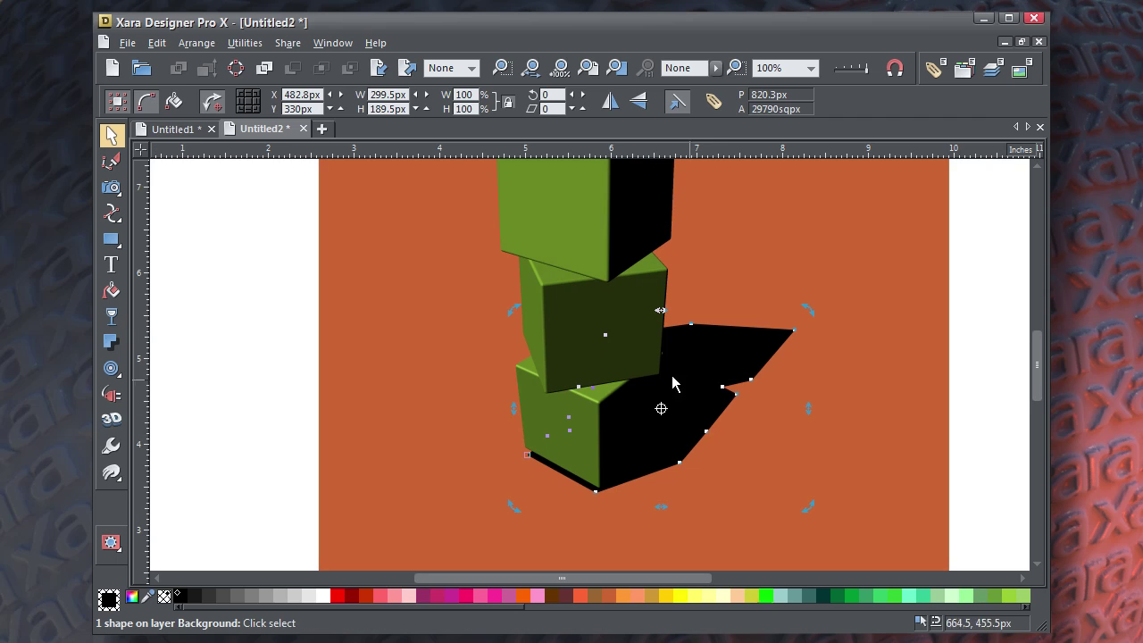
Step: Fade the cast shadow with a linear transparency and tune its start and end strengths
click(111, 316)
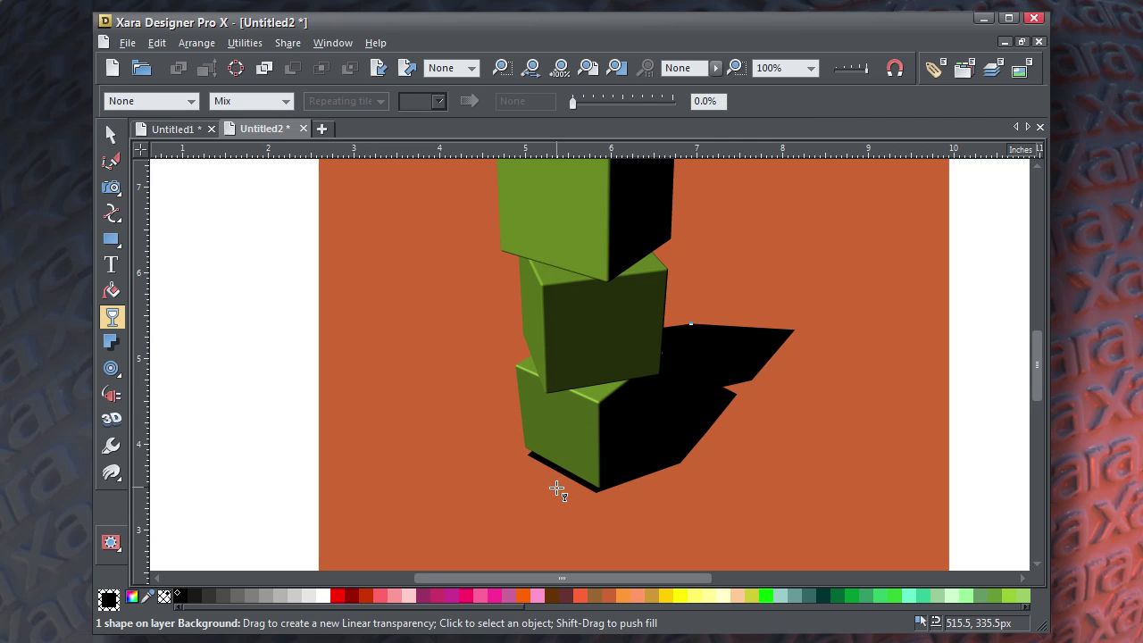
drag(556, 489, 763, 309)
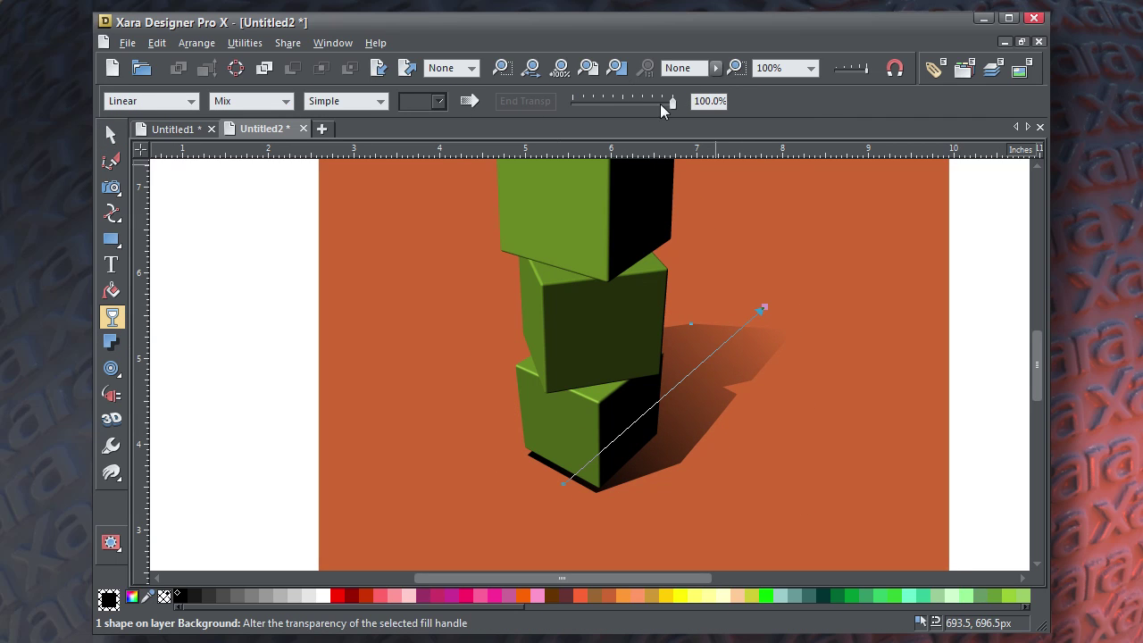
drag(674, 100, 664, 101)
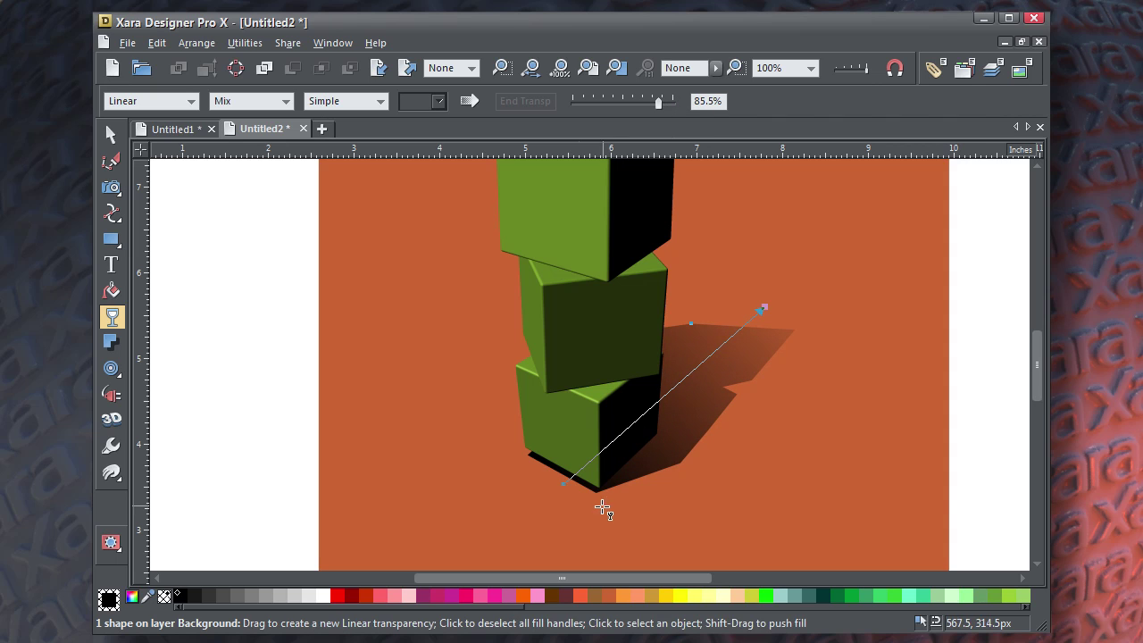
click(565, 485)
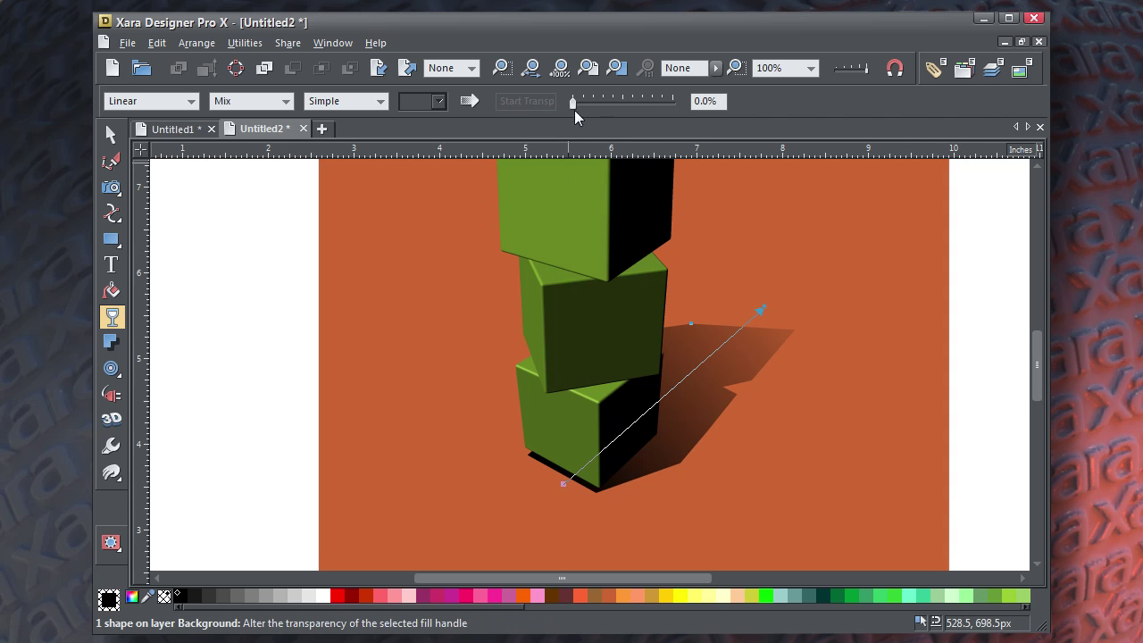
drag(582, 105, 597, 106)
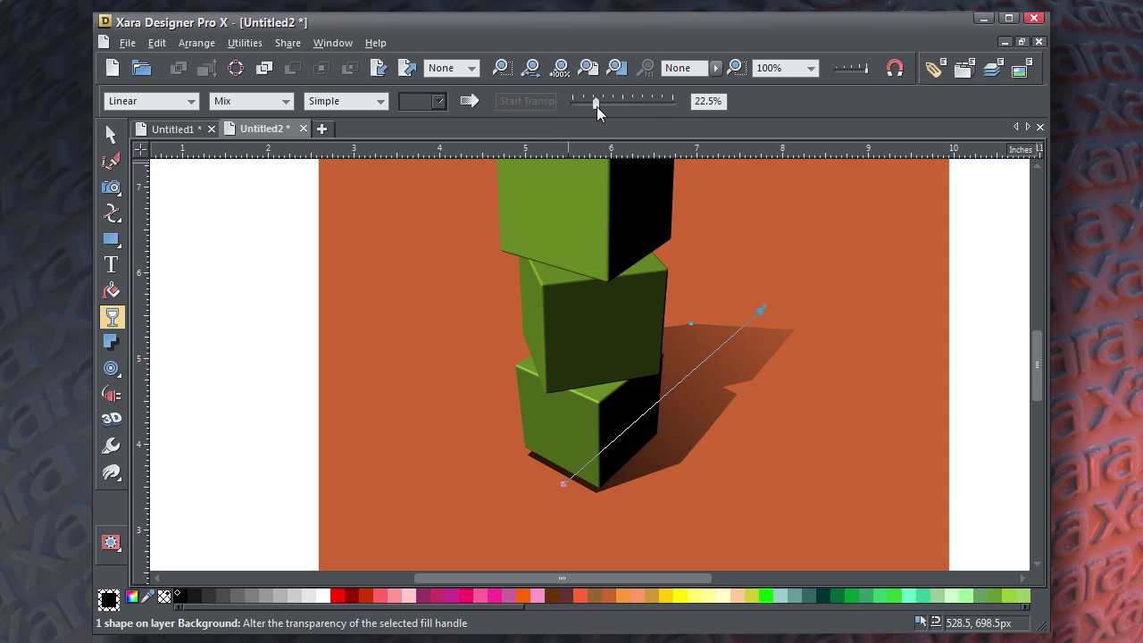
Step: Bring the top cube into view and inspect its 3D light direction arrows
click(110, 133)
click(307, 233)
drag(543, 285, 528, 358)
scroll(624, 346, up, 3)
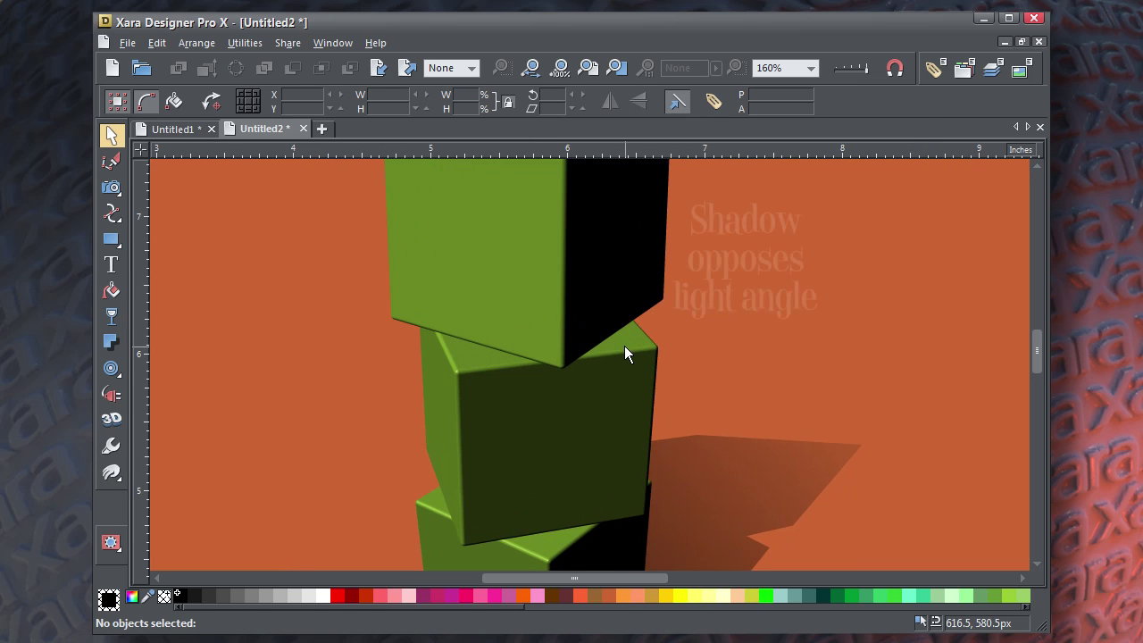
scroll(481, 427, down, 3)
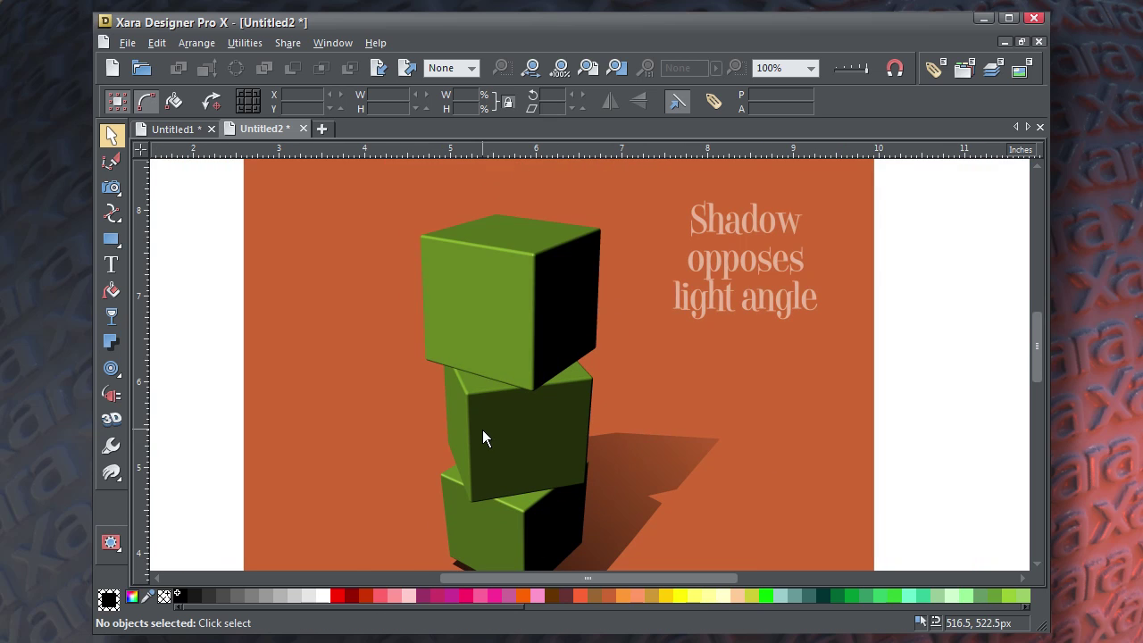
double_click(543, 311)
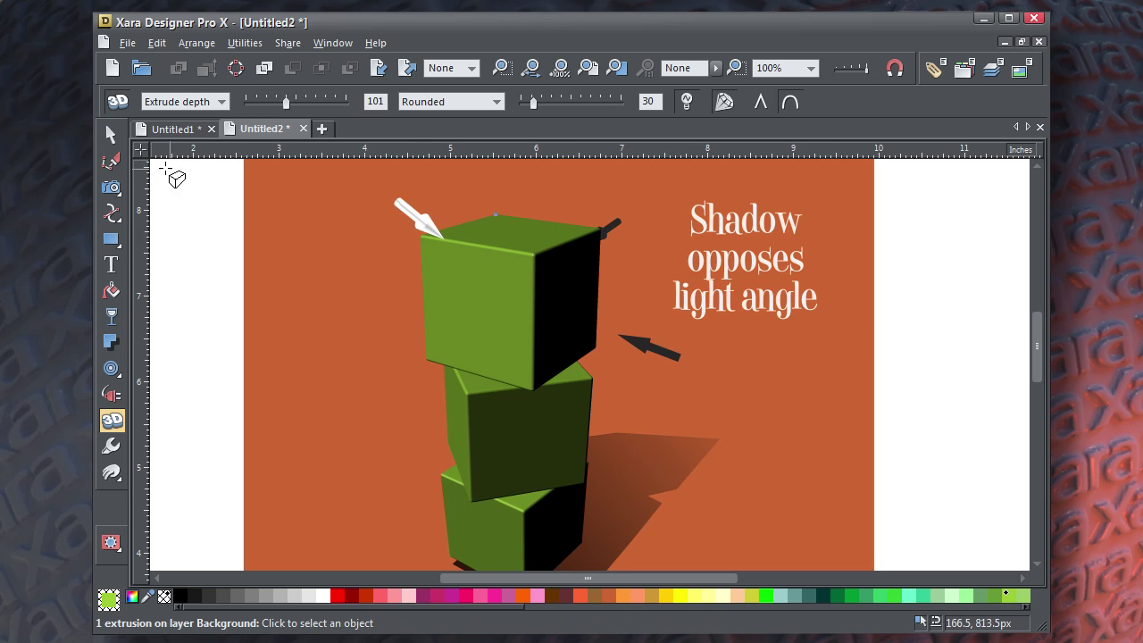
click(112, 134)
click(170, 203)
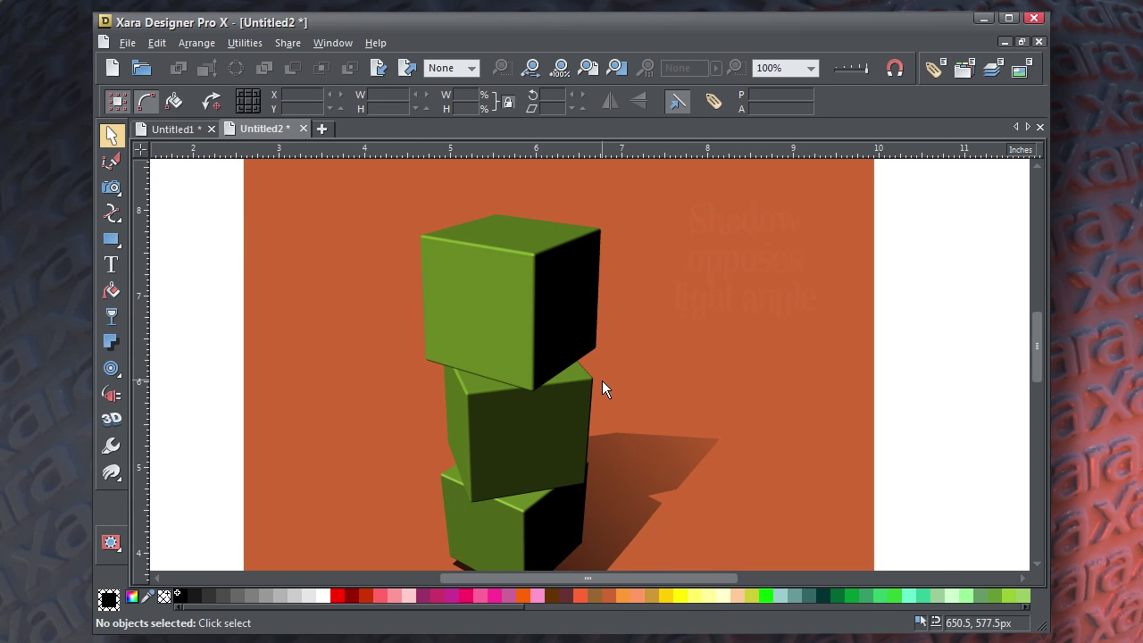
scroll(602, 384, up, 2)
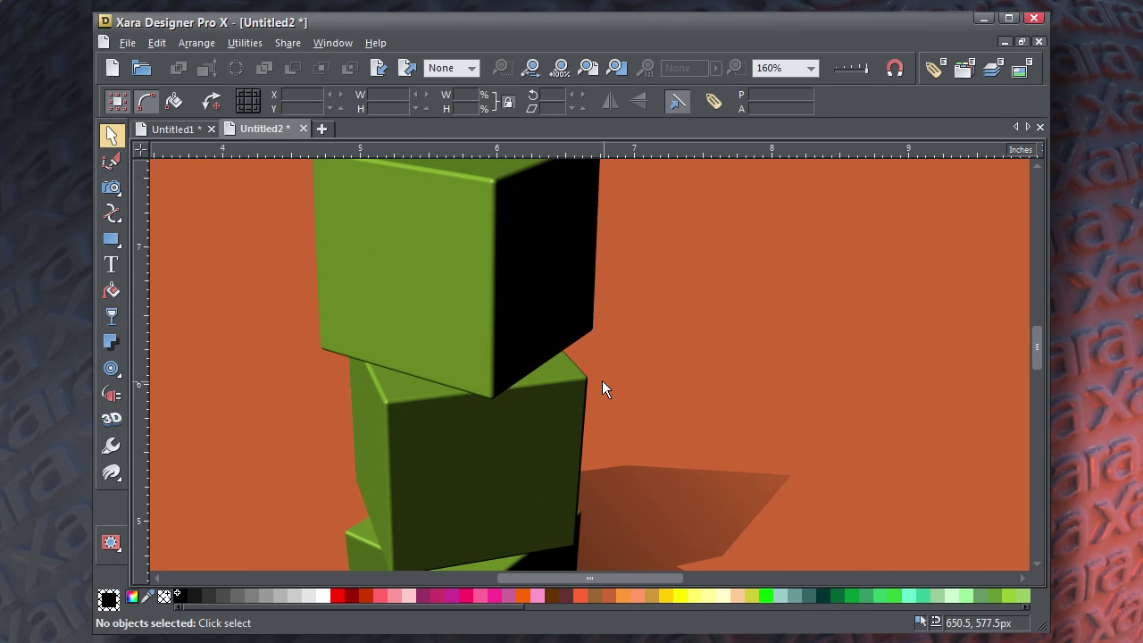
Step: Outline a closed triangle at the join where the upper cube meets the one below
click(112, 213)
scroll(496, 332, up, 2)
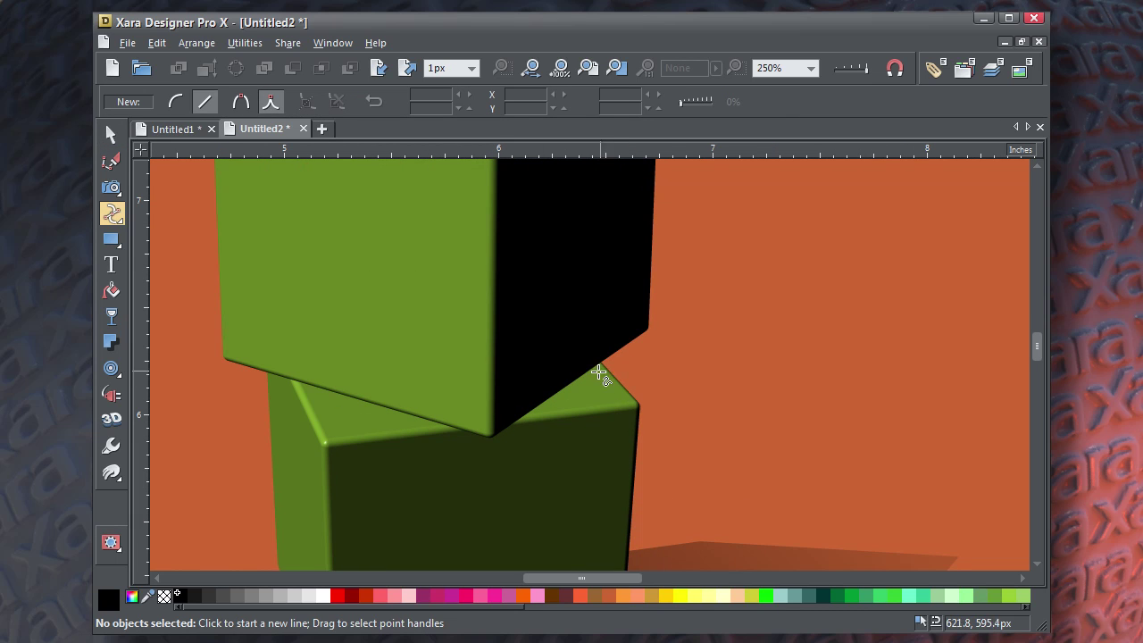
click(600, 361)
click(639, 410)
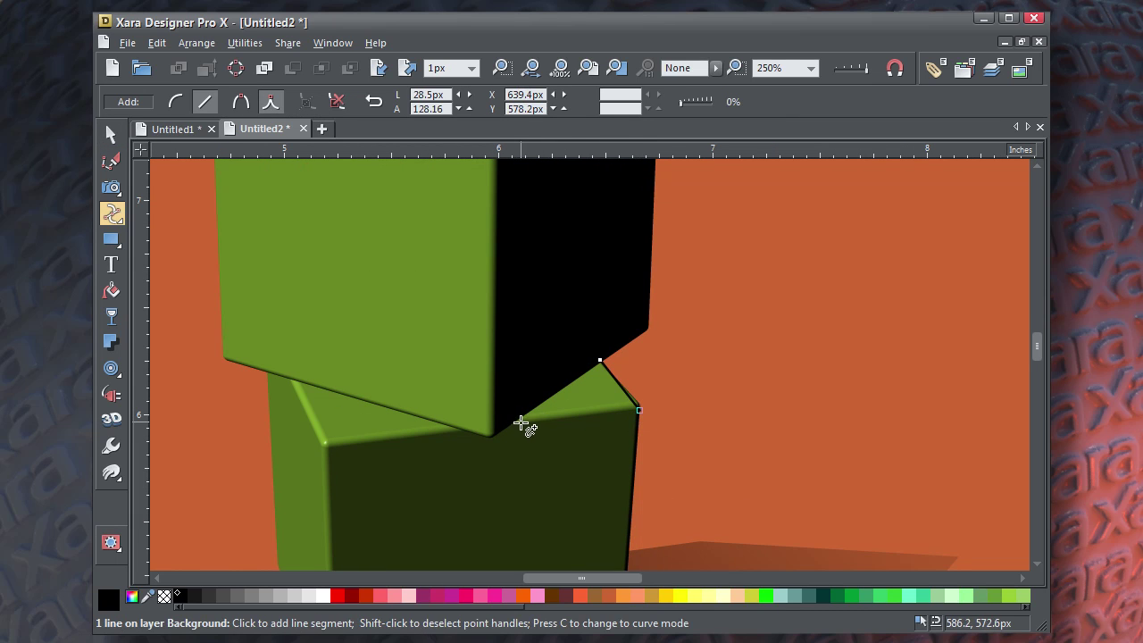
click(513, 425)
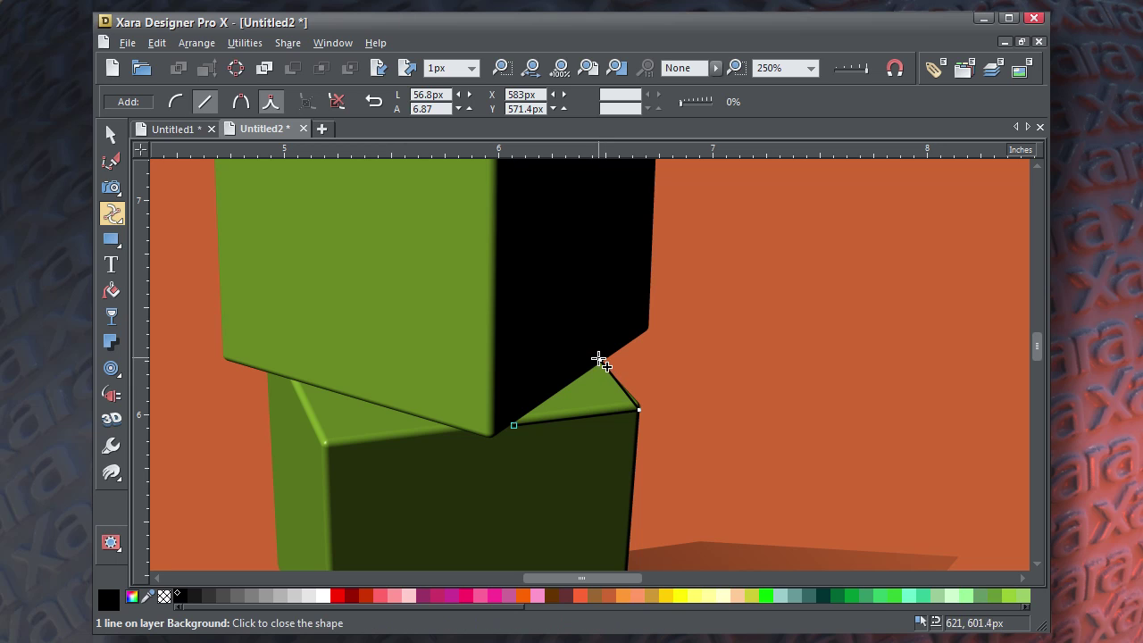
click(600, 362)
Step: Give the first triangle a flat transparency so it is mostly see-through
click(109, 134)
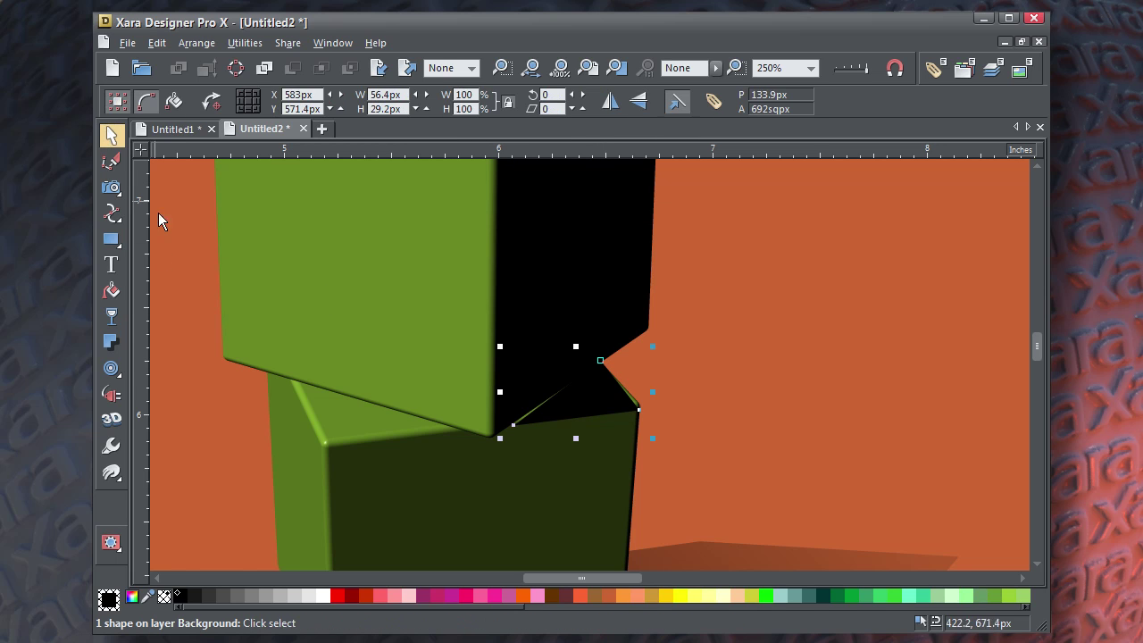
click(112, 316)
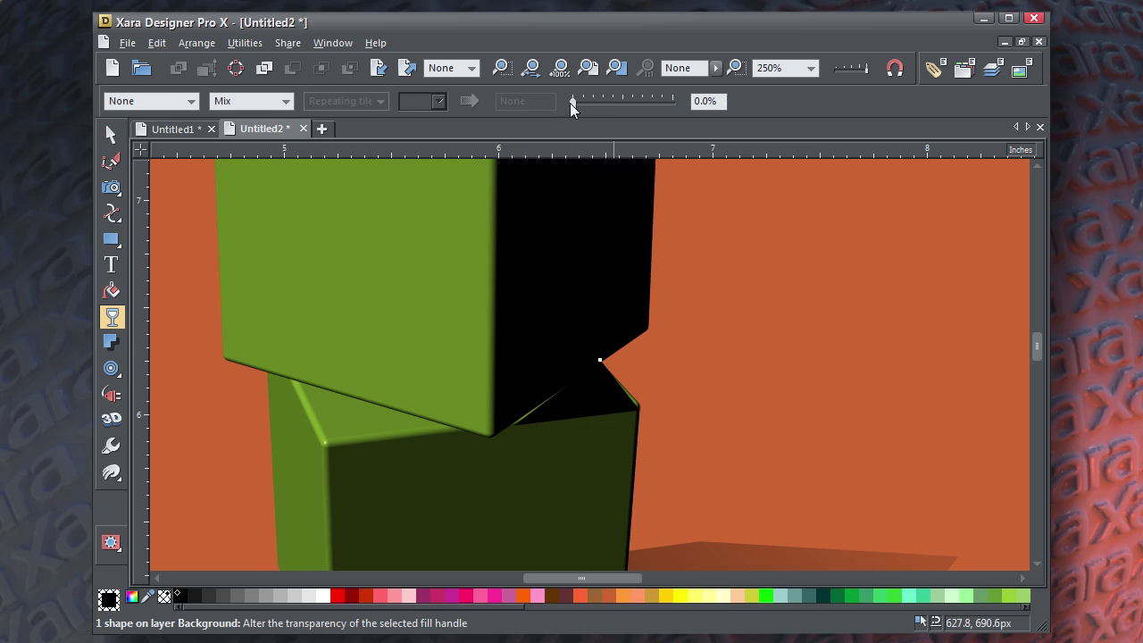
drag(572, 101, 648, 117)
scroll(661, 313, down, 1)
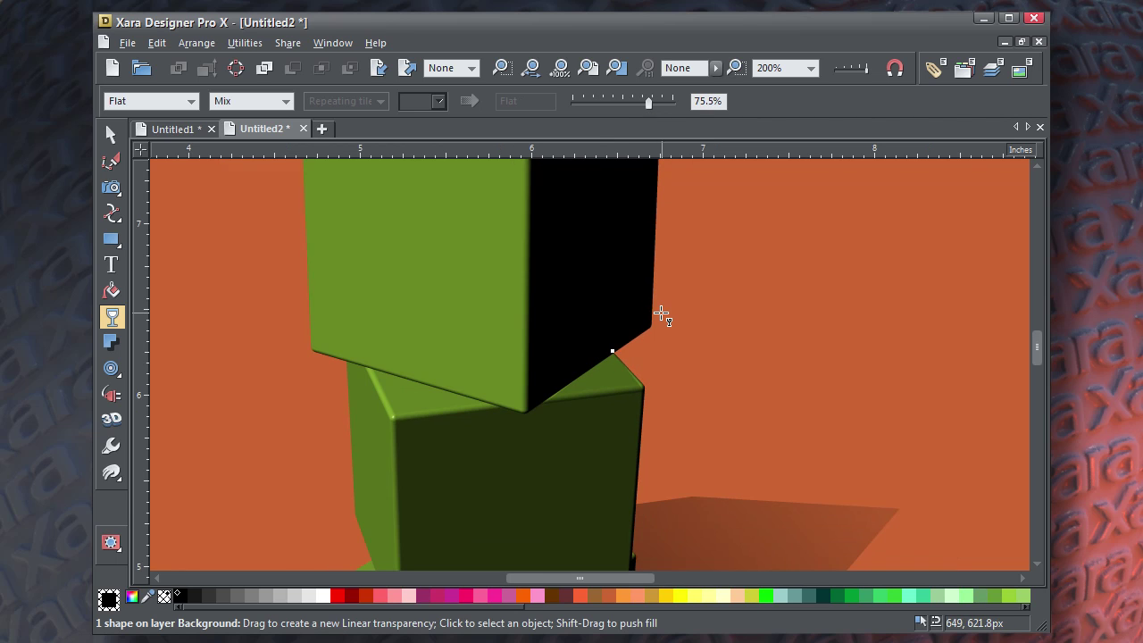
scroll(661, 312, down, 1)
Step: Outline a second closed triangle under the middle cube on the bottom cube's top
click(111, 133)
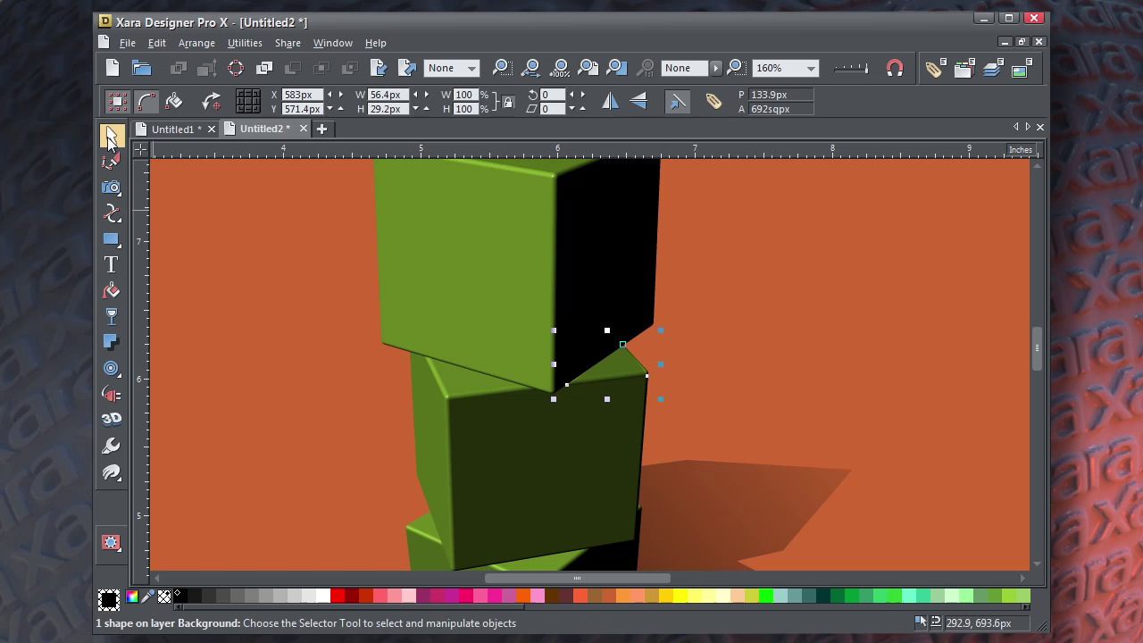
key(shift+F8)
drag(722, 419, 738, 273)
key(F2)
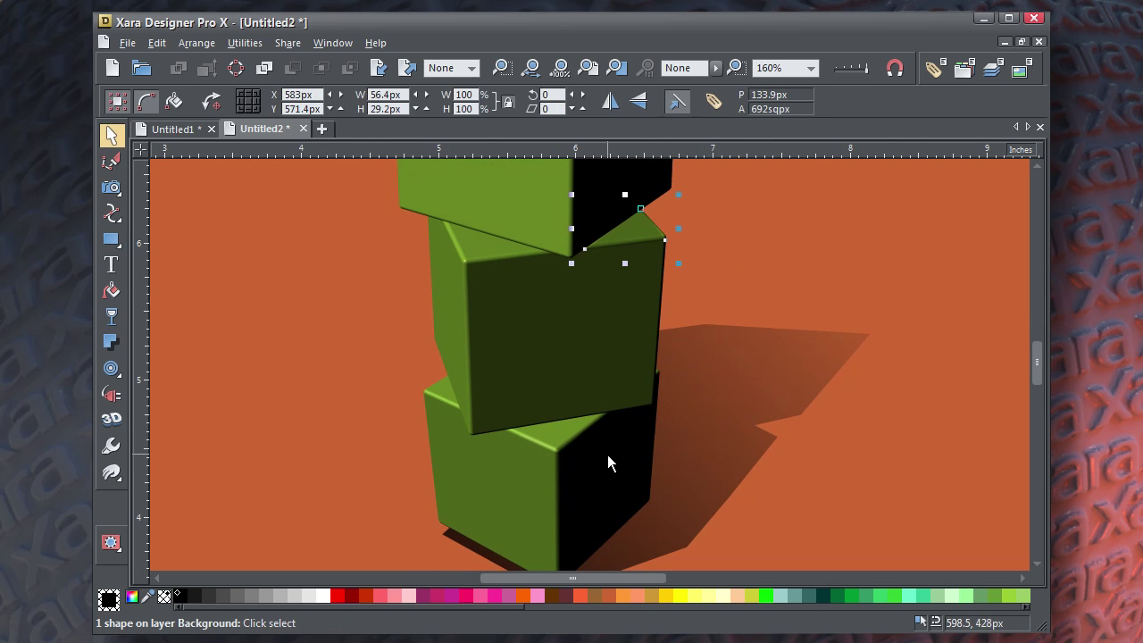
scroll(608, 455, up, 2)
key(F4)
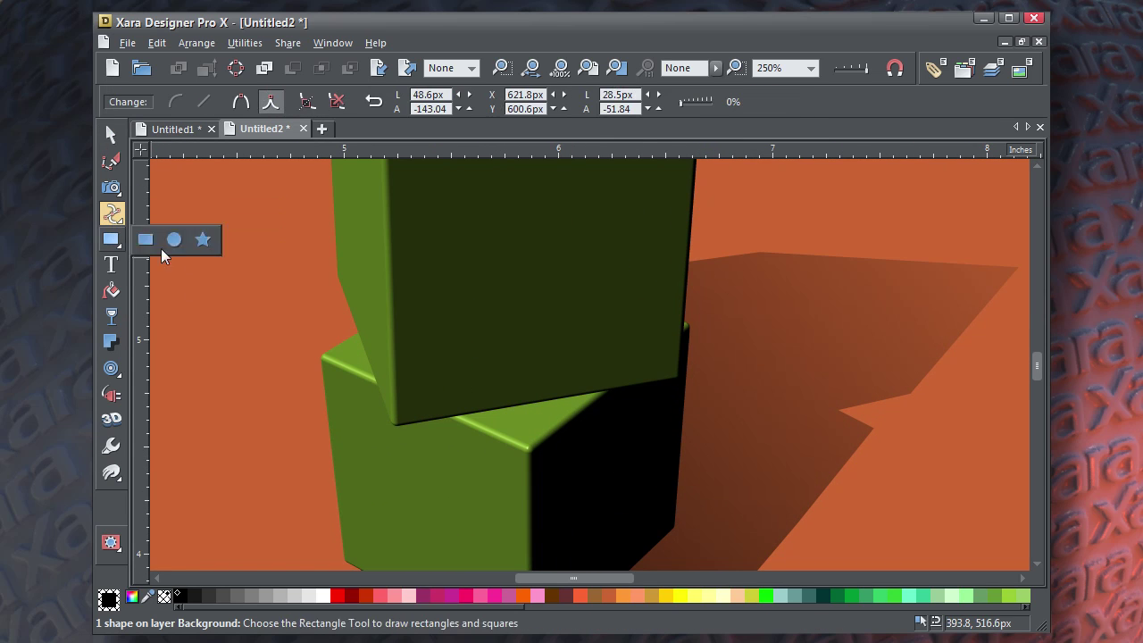
click(495, 409)
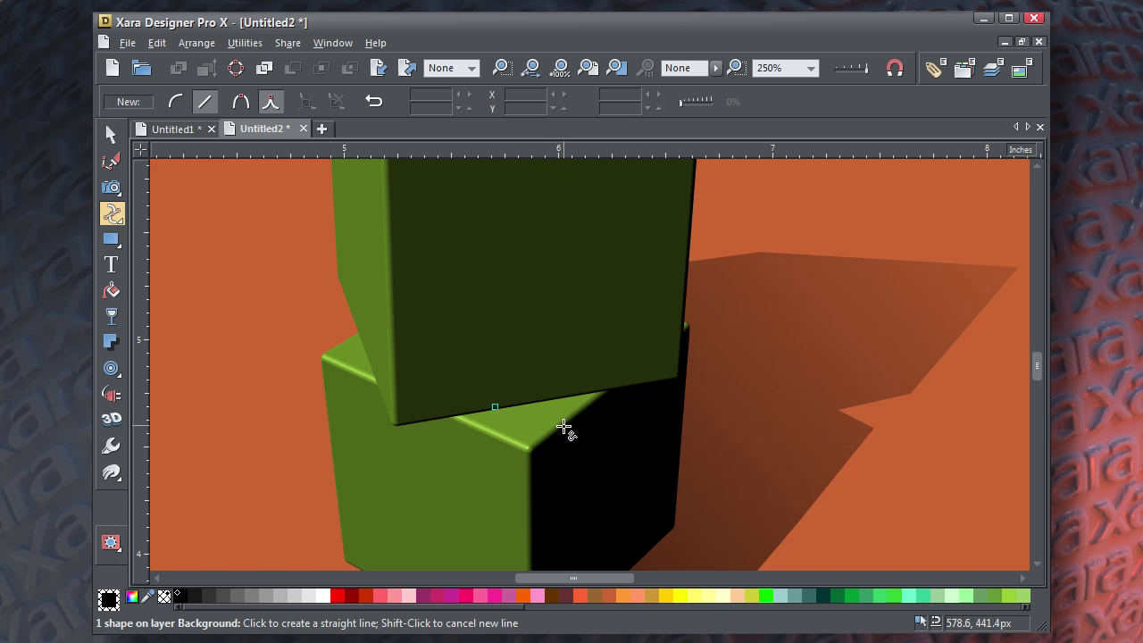
click(565, 426)
click(601, 392)
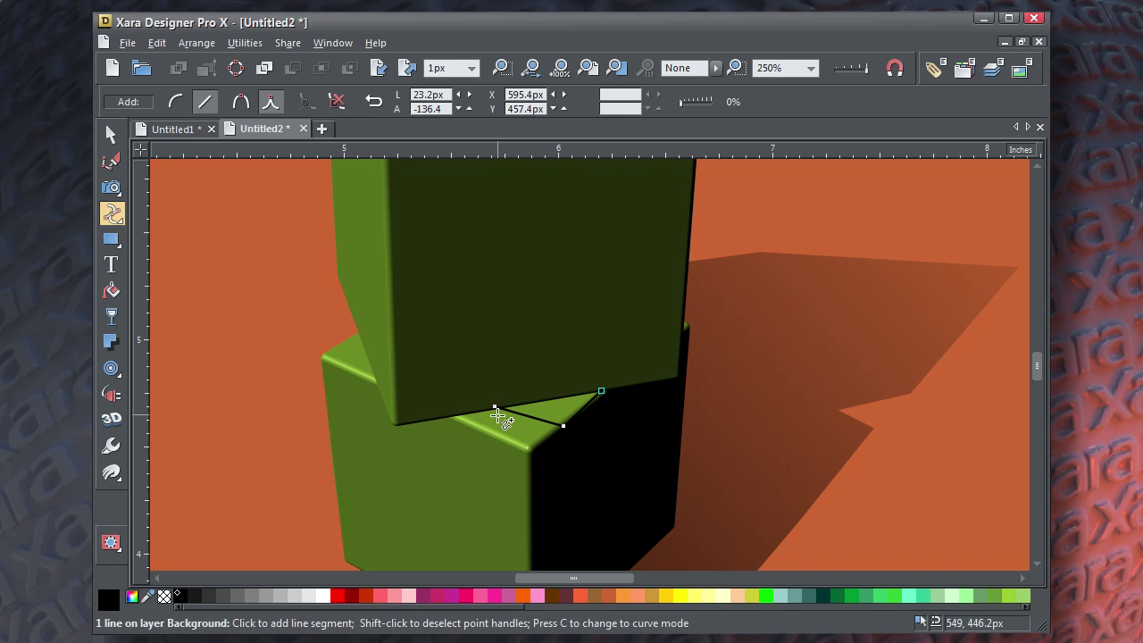
click(495, 408)
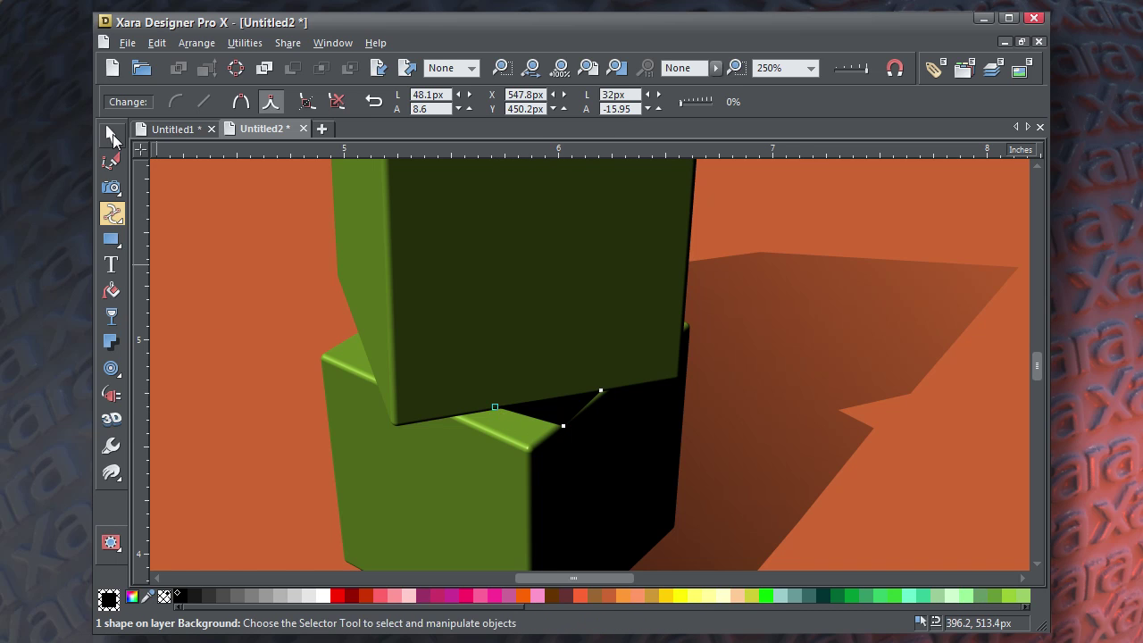
Step: Set the second triangle's flat transparency to about 72%
click(111, 134)
click(111, 316)
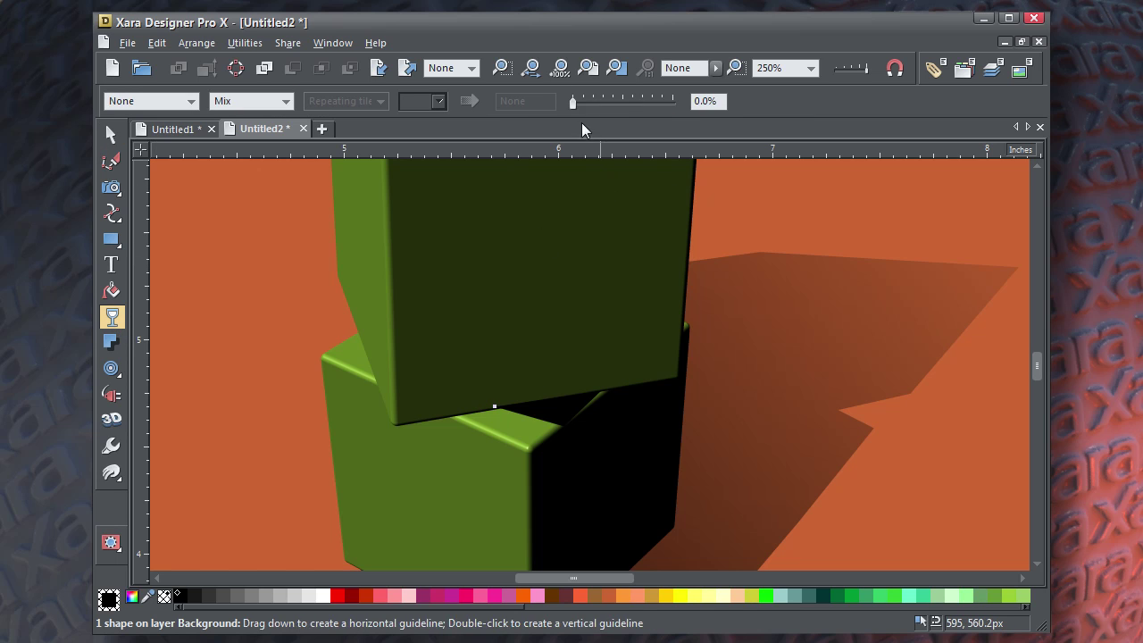
drag(575, 99, 645, 110)
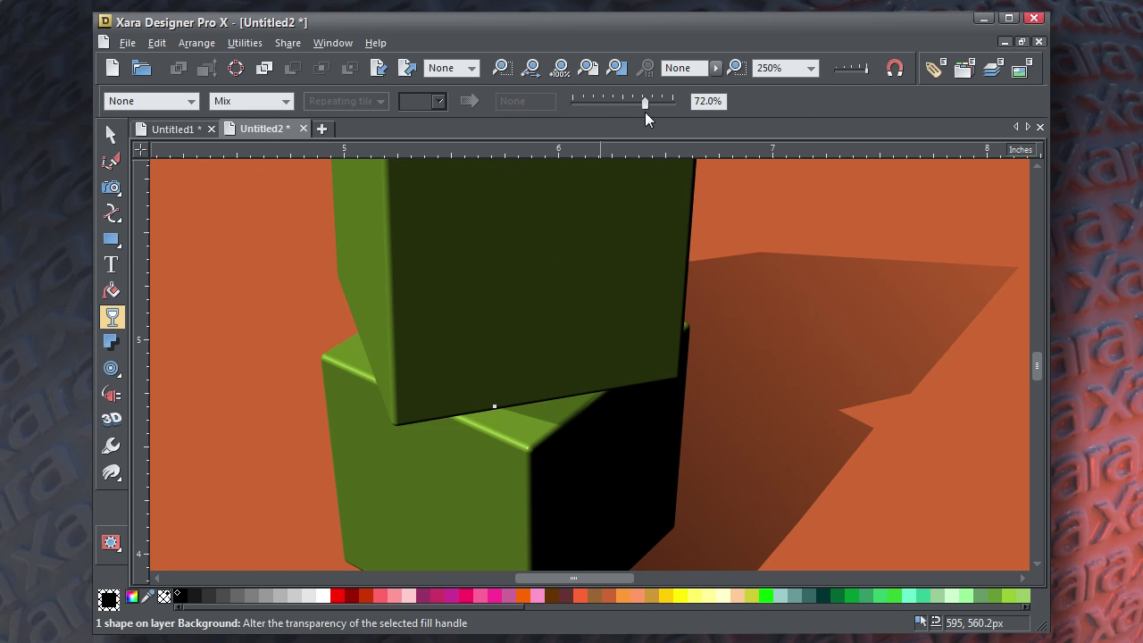
click(114, 134)
scroll(268, 315, down, 3)
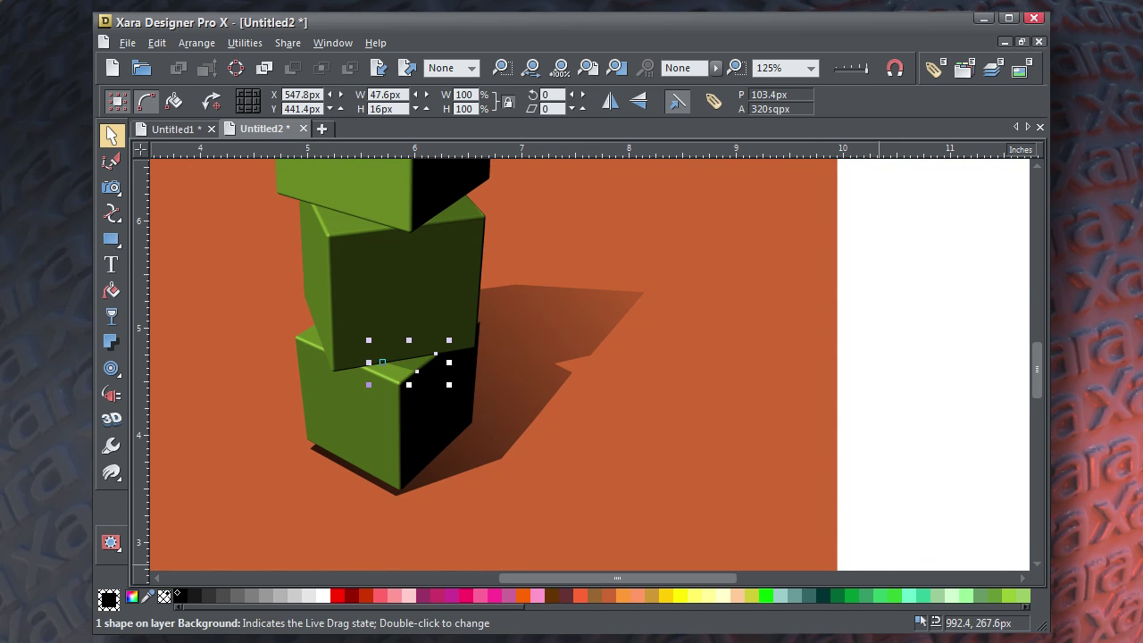
Step: On the Untitled1 pumpkin, swing the light direction so the shadow falls to the right
key(Escape)
key(ctrl+1)
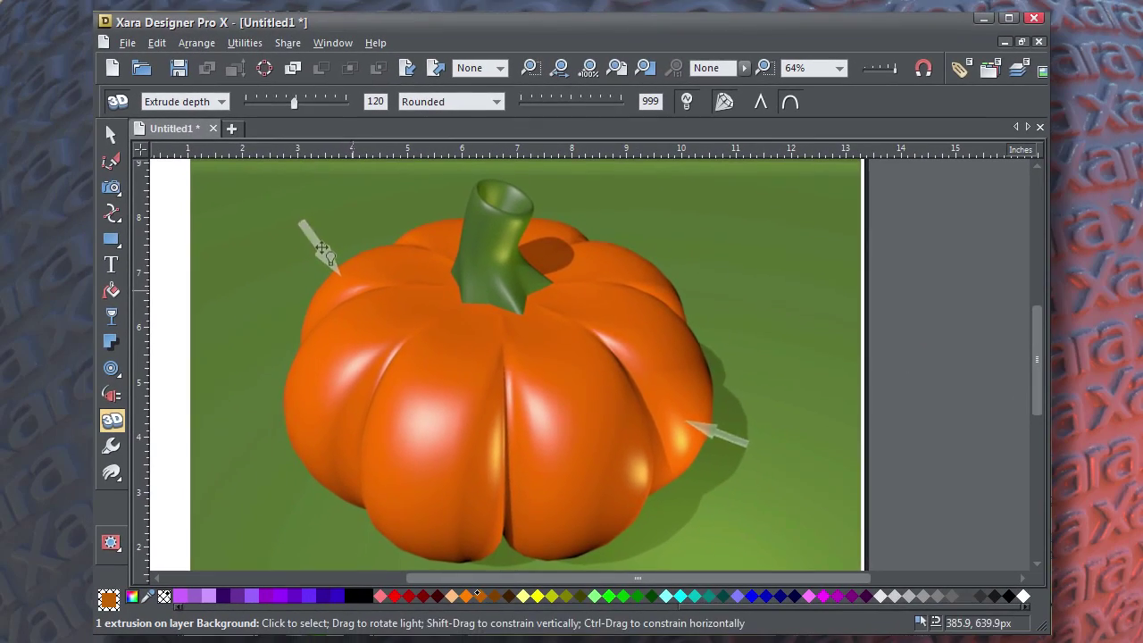
drag(322, 248, 973, 312)
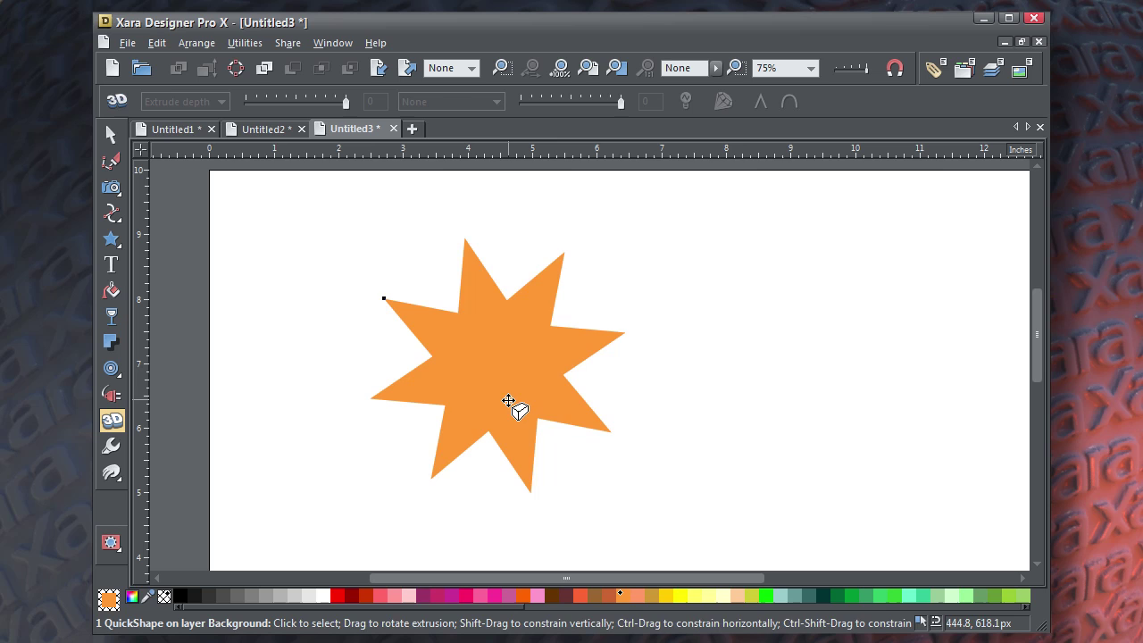
Step: Extrude the orange star into 3D with a rounded bevel of 800
drag(508, 401, 503, 288)
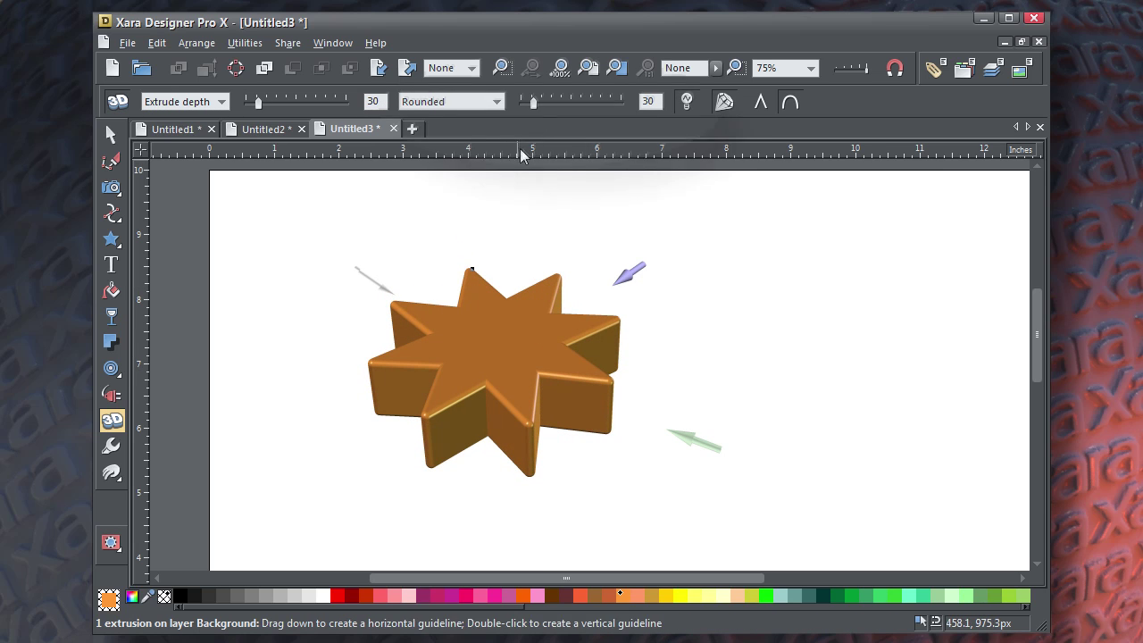
drag(533, 101, 643, 105)
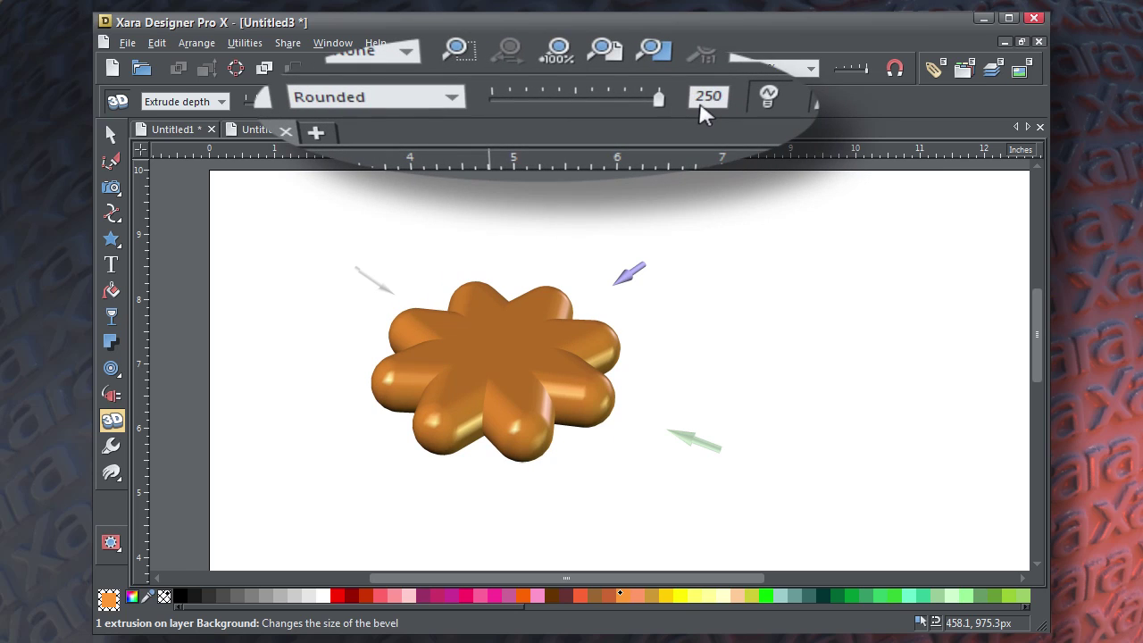
drag(471, 417, 480, 377)
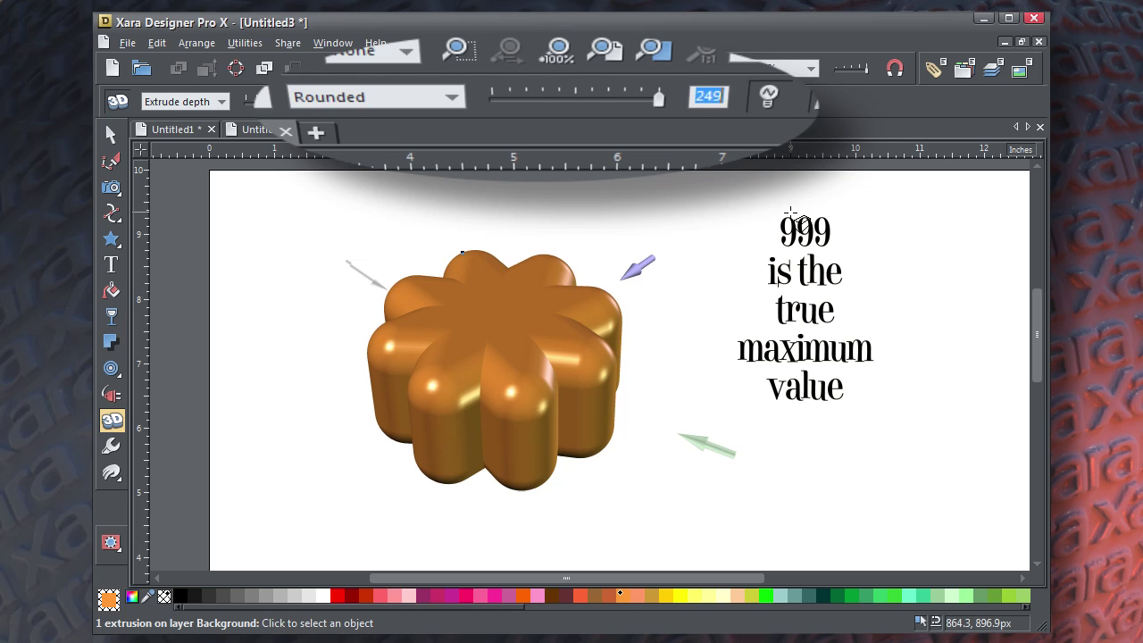
text(00)
key(Return)
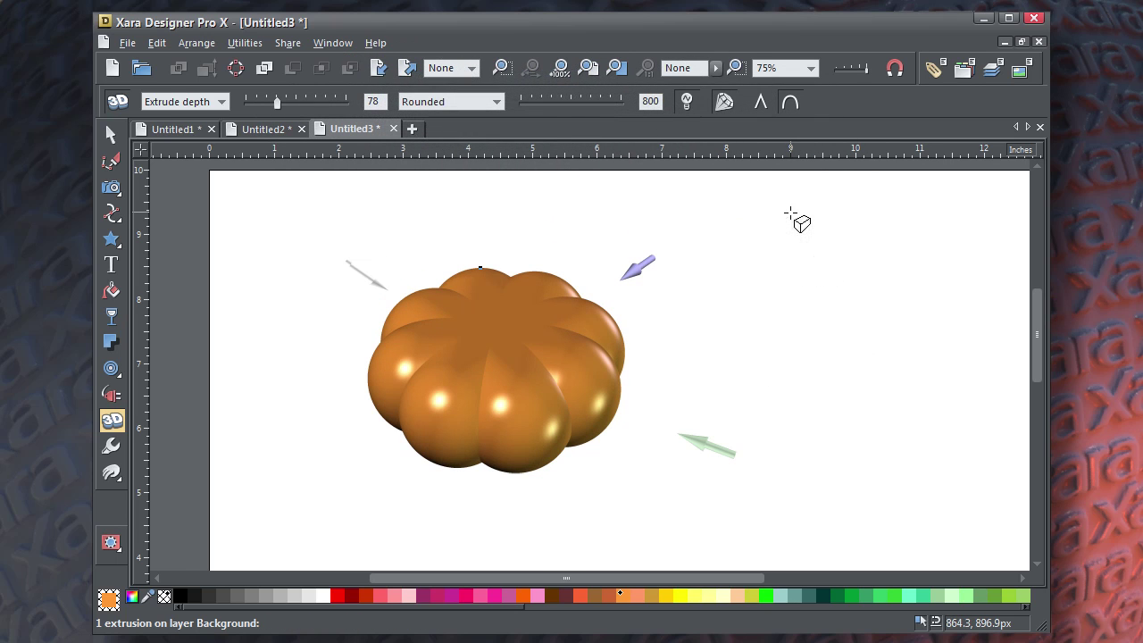
Step: Raise the extrusion depth to 123 and tilt the pumpkin's top toward the viewer
drag(449, 401, 451, 359)
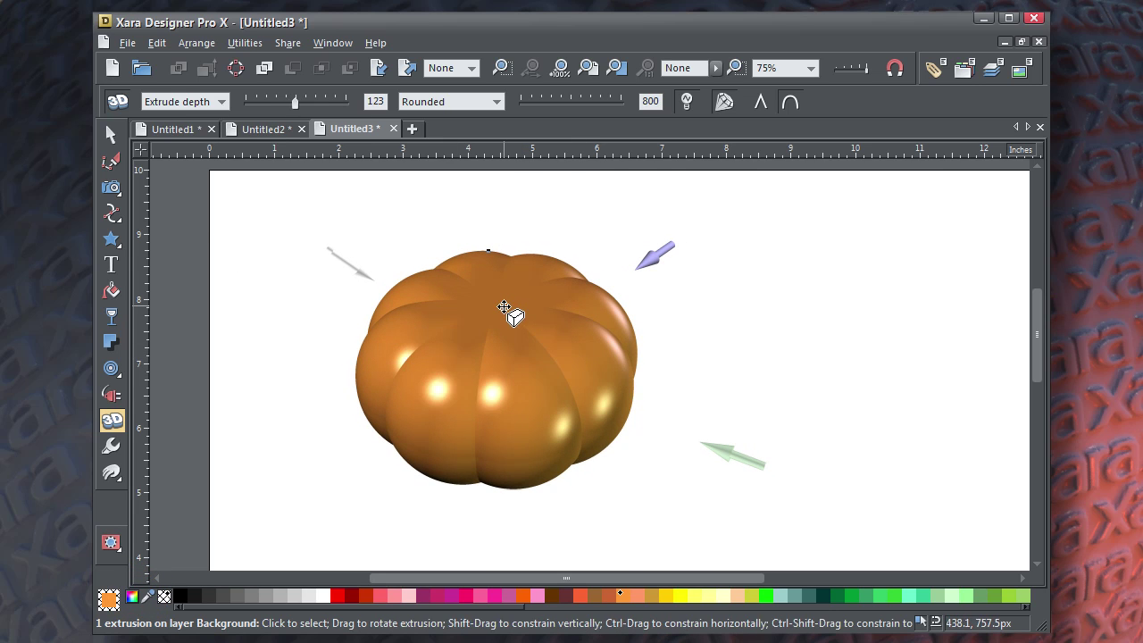
mouse_move(508, 309)
mouse_down()
mouse_move(518, 289)
mouse_move(498, 288)
mouse_up()
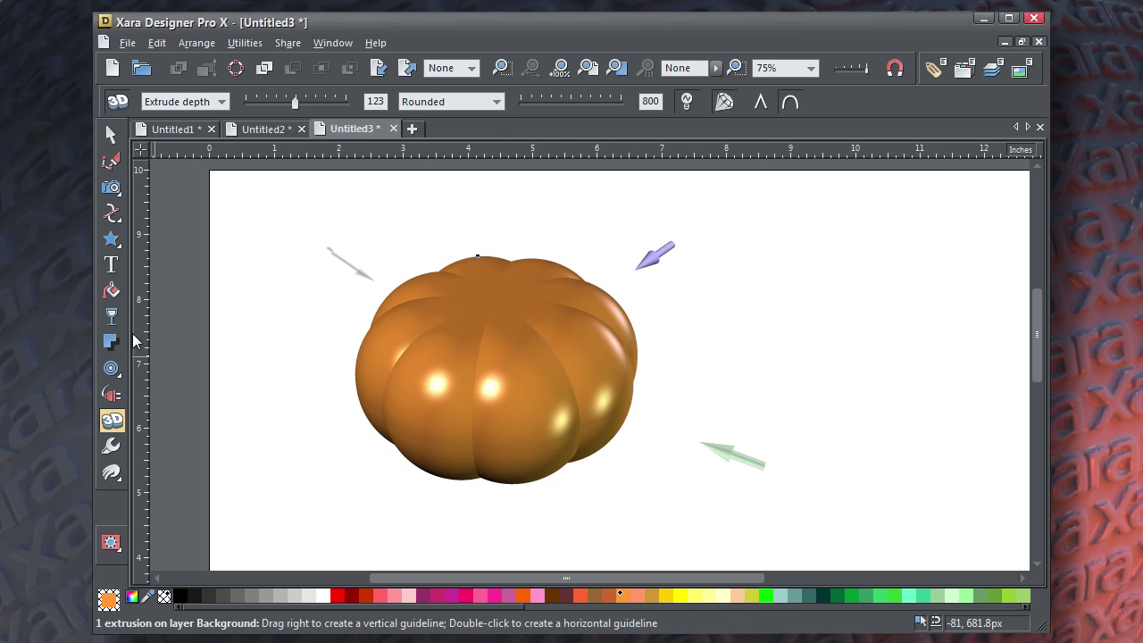
click(112, 134)
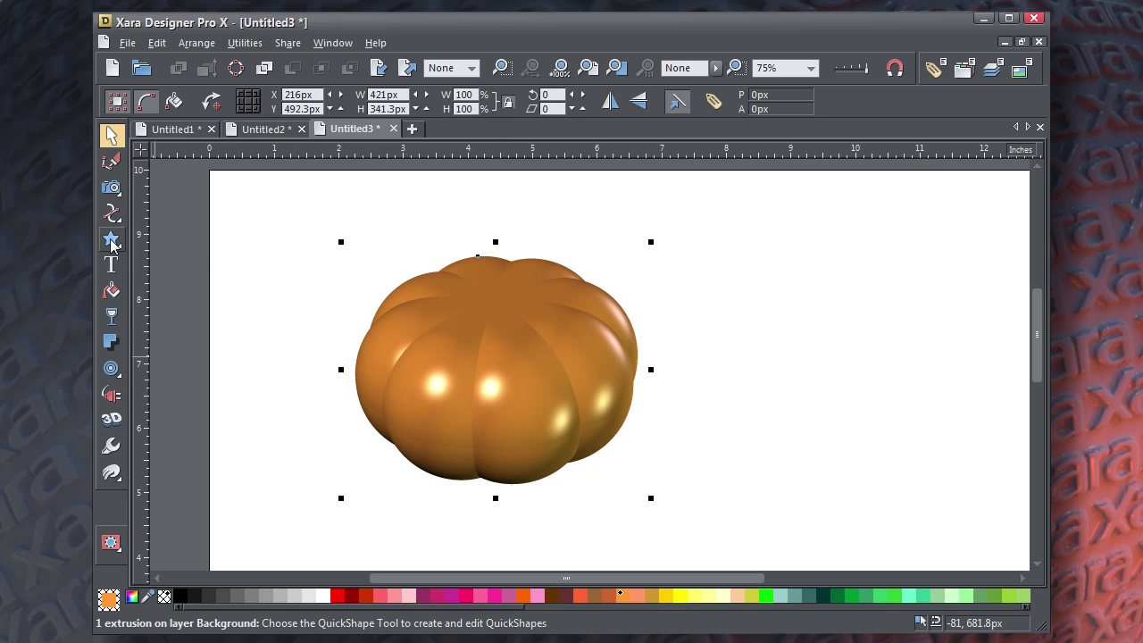
Step: Draw a large green rectangle as a backdrop behind the pumpkin
drag(112, 238, 147, 241)
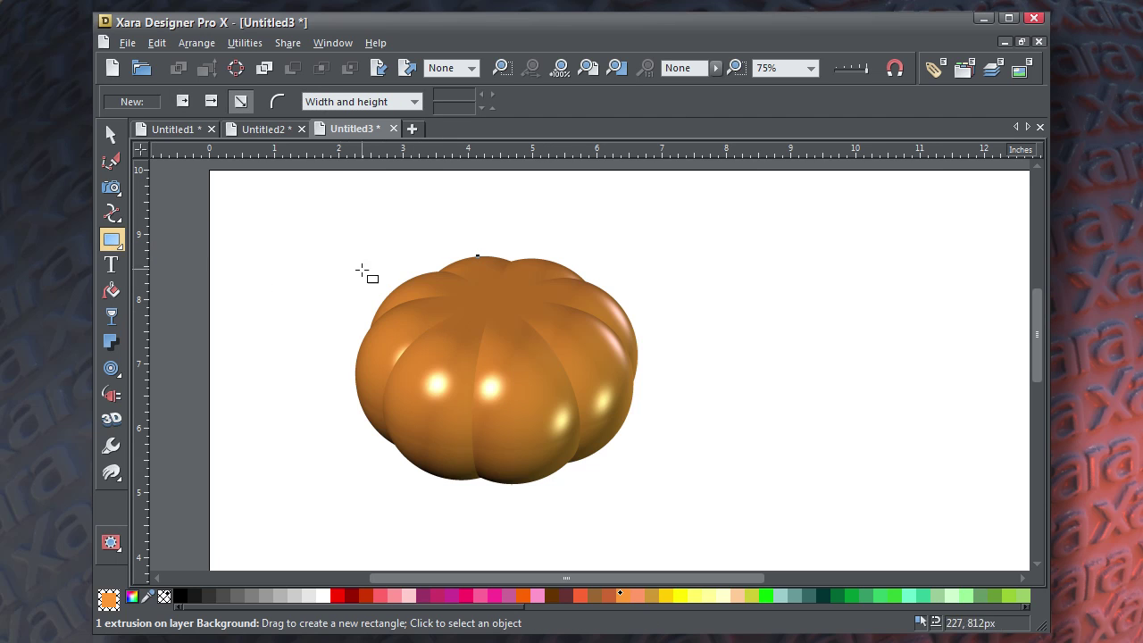
drag(303, 186, 722, 536)
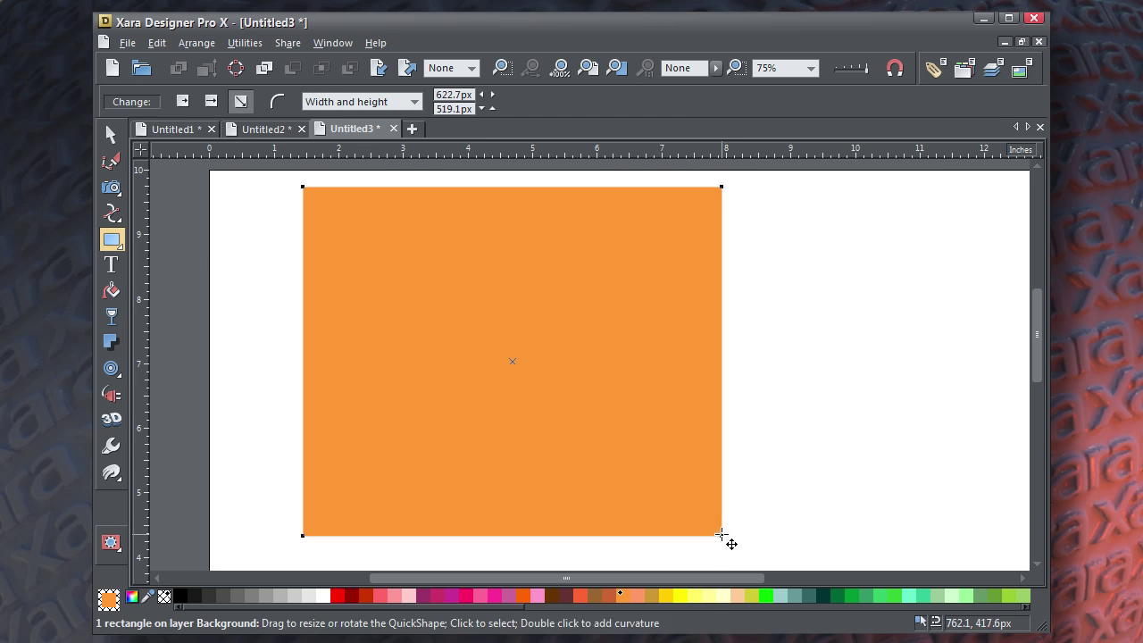
click(110, 134)
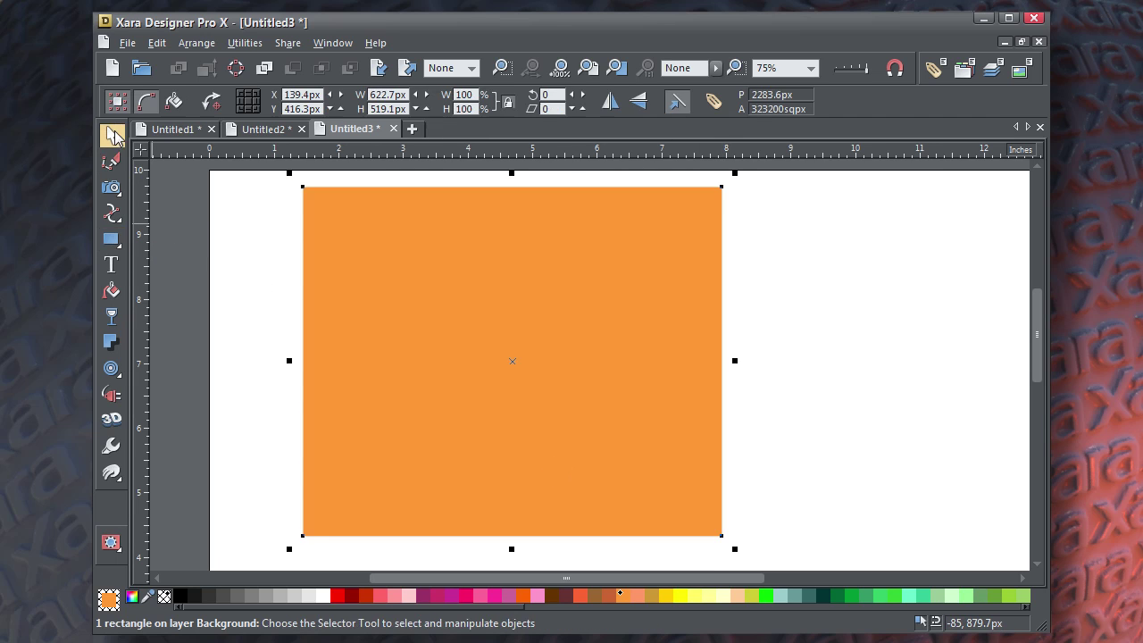
click(865, 596)
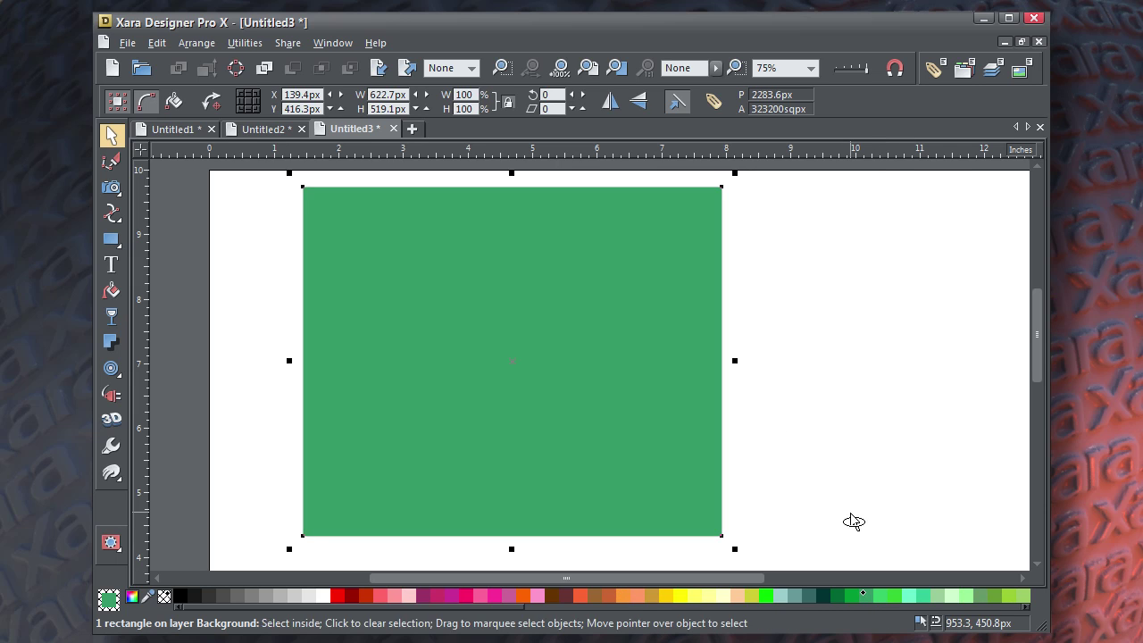
drag(412, 227, 416, 243)
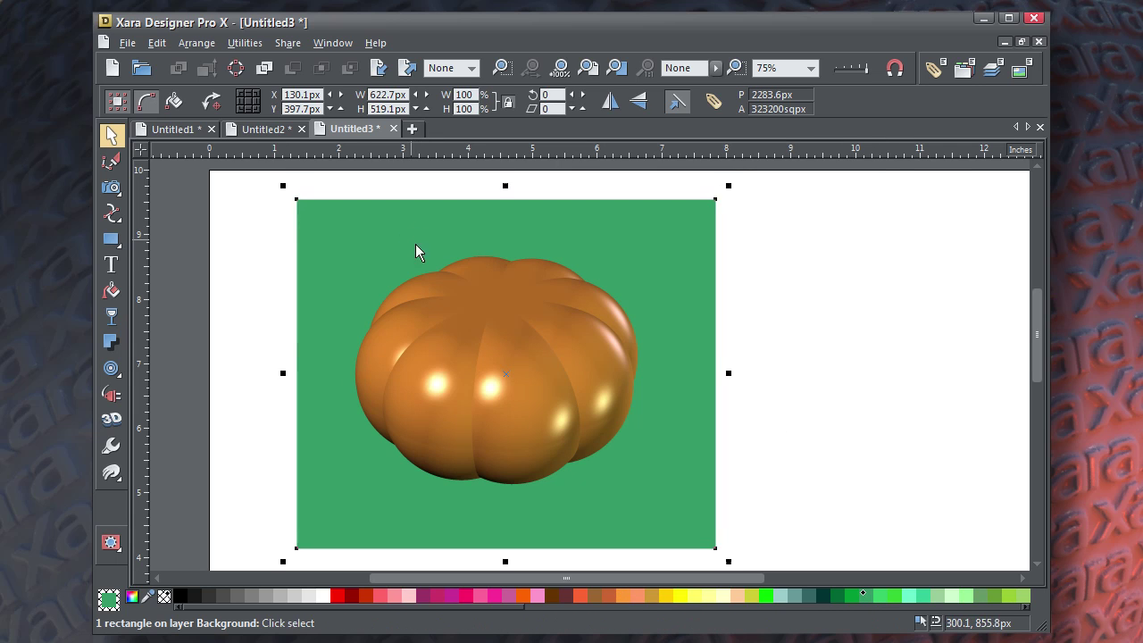
Step: Drag one of the pumpkin's 3D light arrows to shine from a new direction
click(534, 421)
double_click(534, 421)
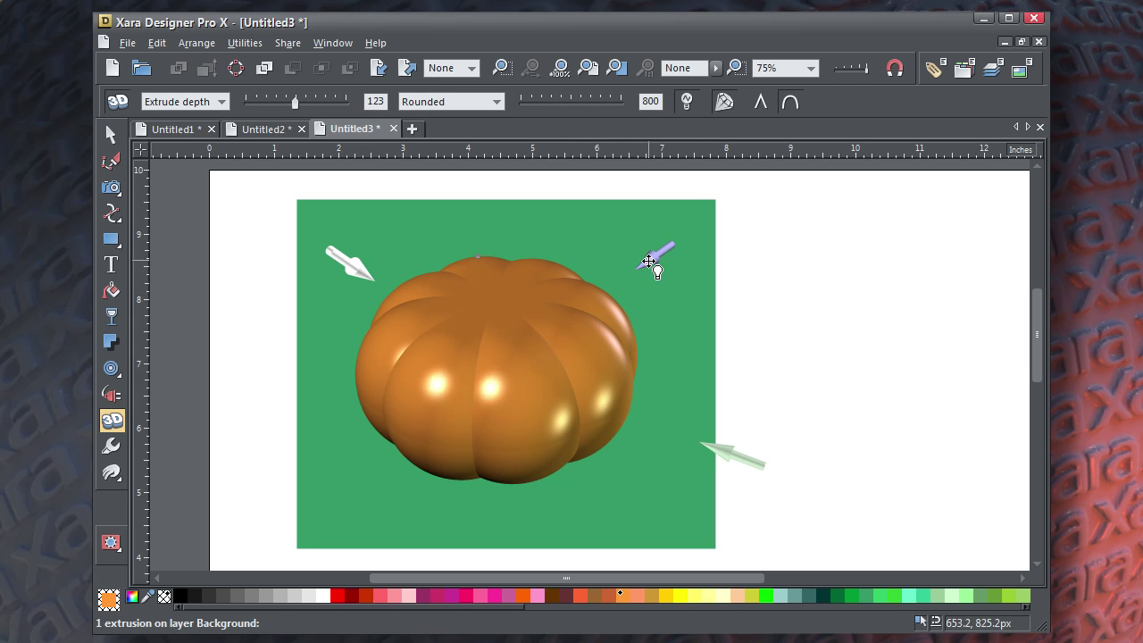
drag(650, 260, 478, 257)
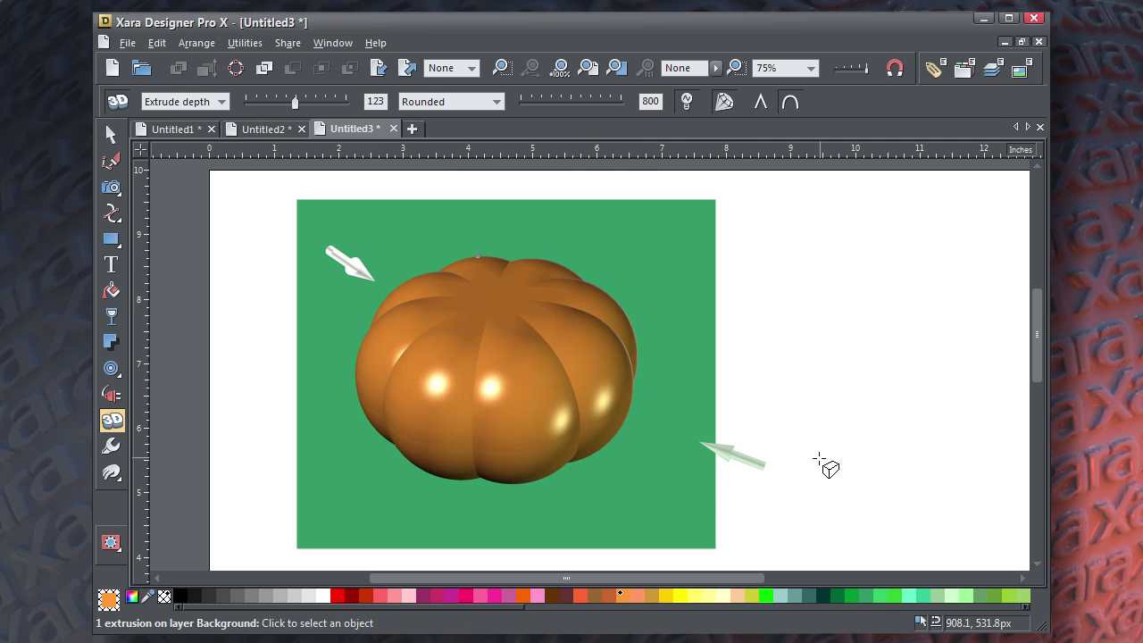
Step: Change the Light 2 colour to pale yellow (c3be67) in the Color editor
click(132, 600)
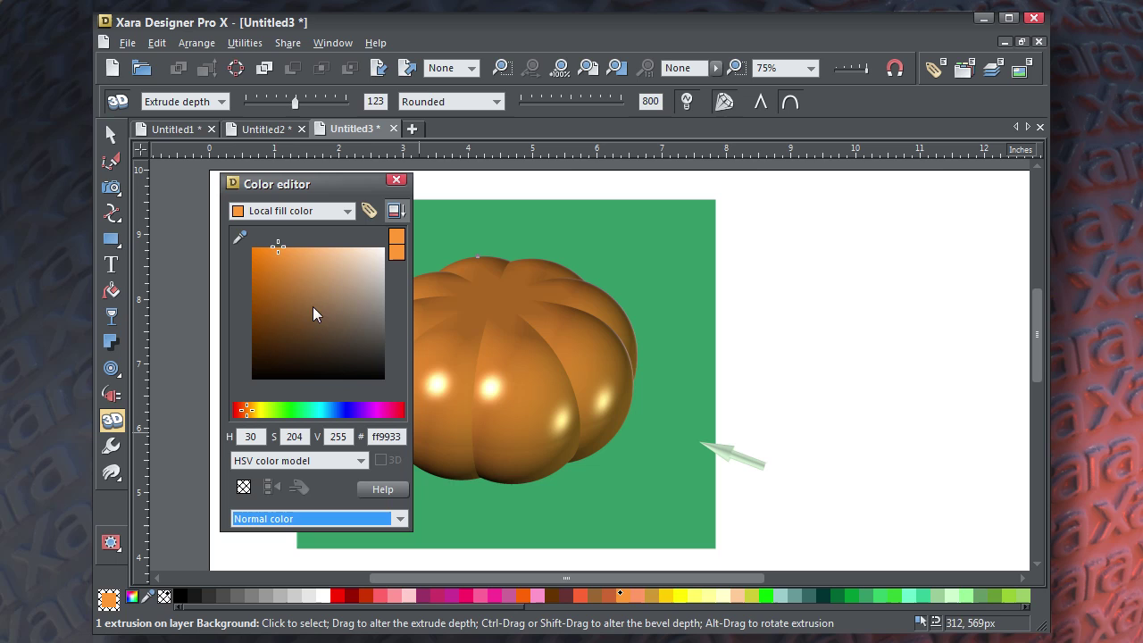
click(346, 211)
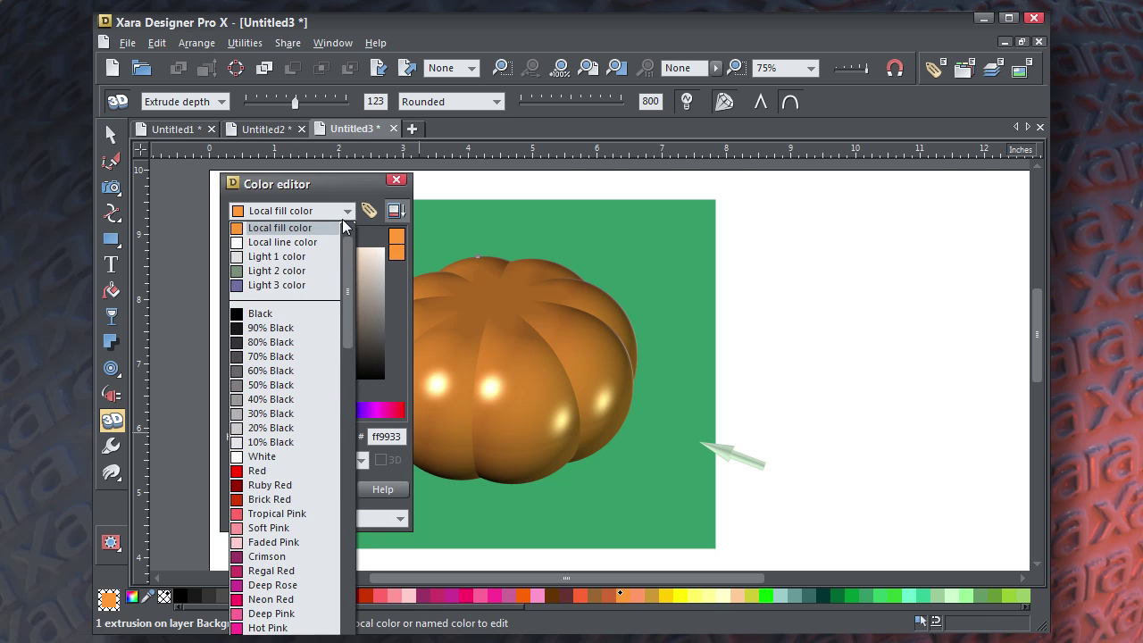
click(284, 268)
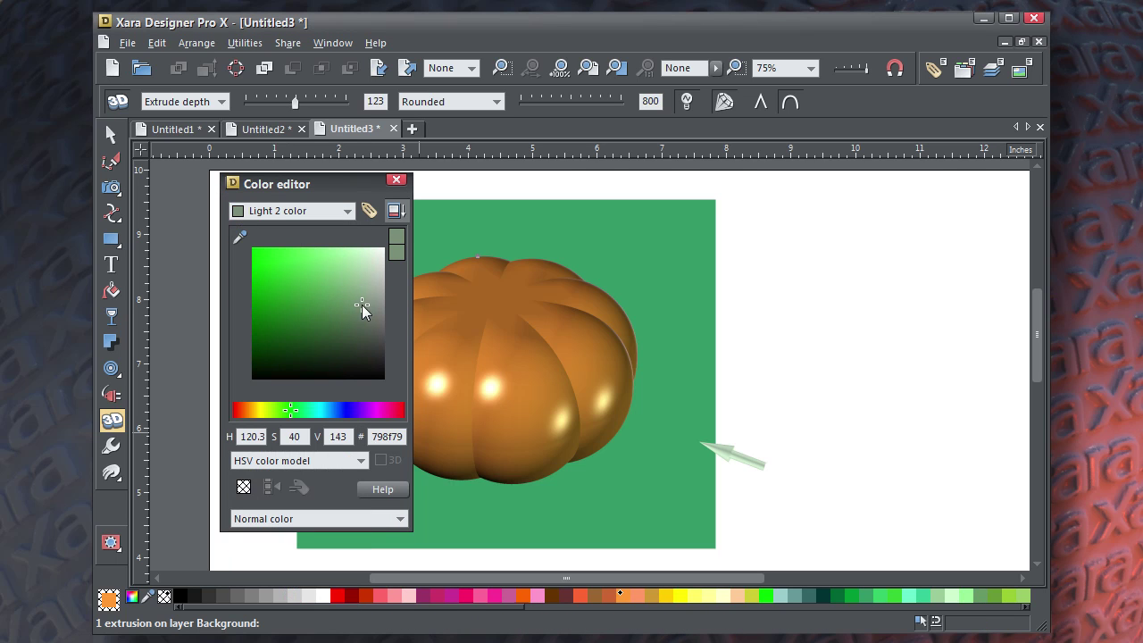
drag(362, 306, 385, 289)
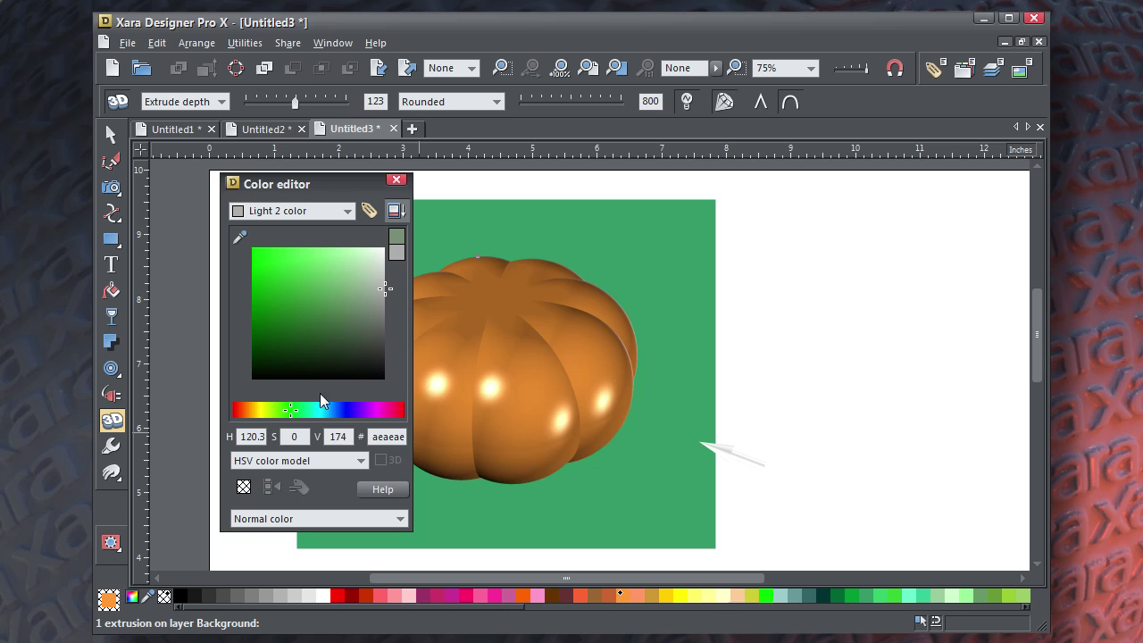
click(259, 410)
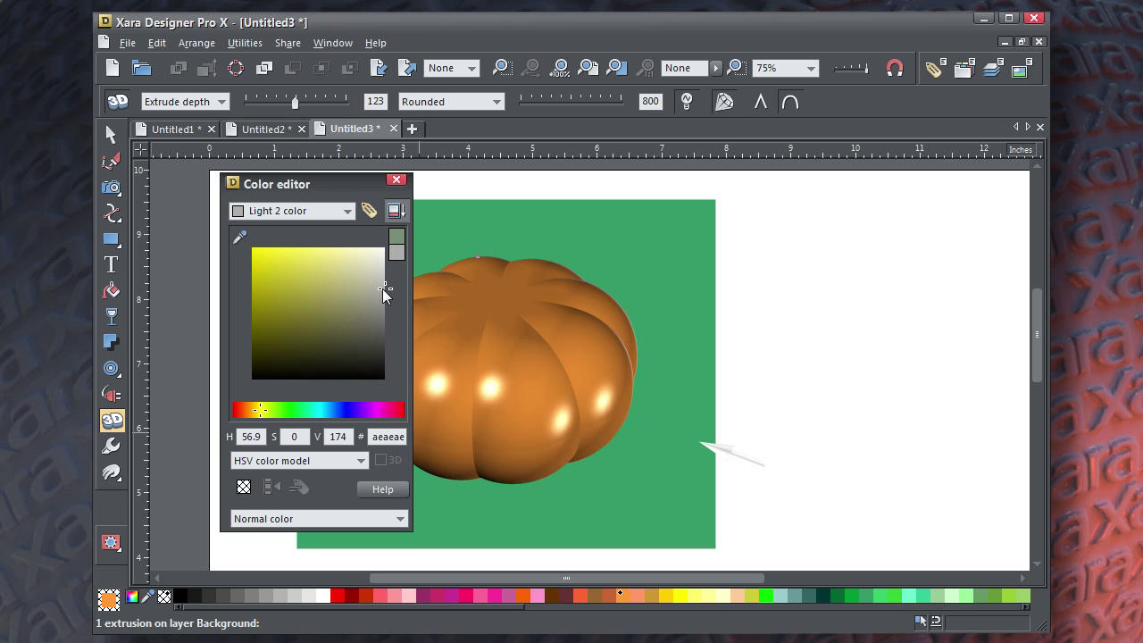
mouse_move(382, 288)
mouse_down()
mouse_move(367, 276)
mouse_move(322, 278)
mouse_up()
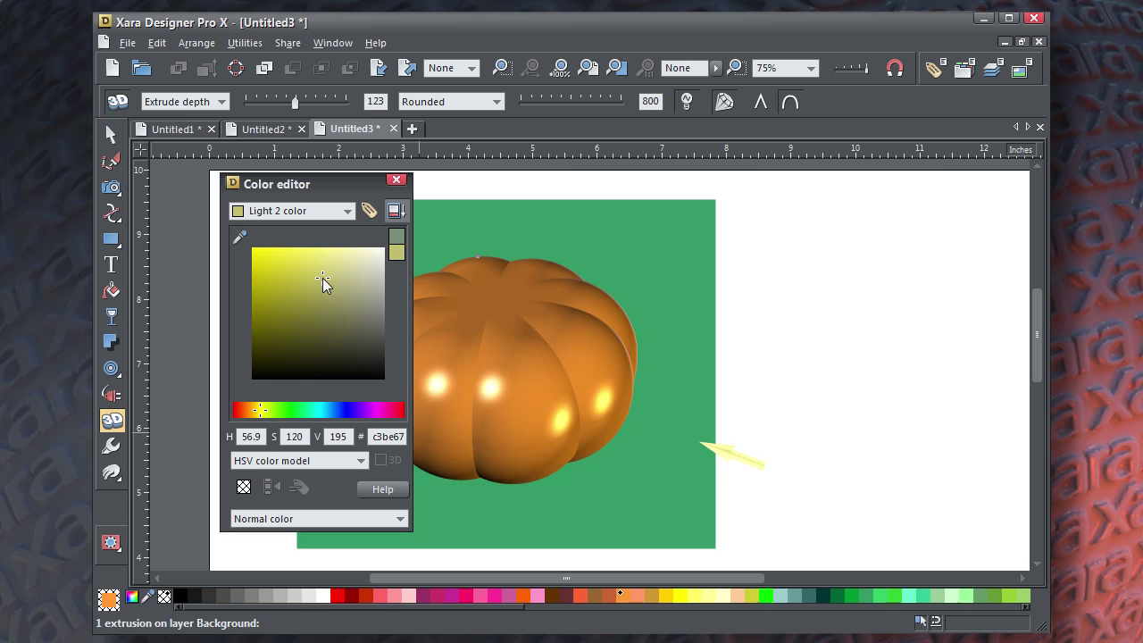
click(397, 179)
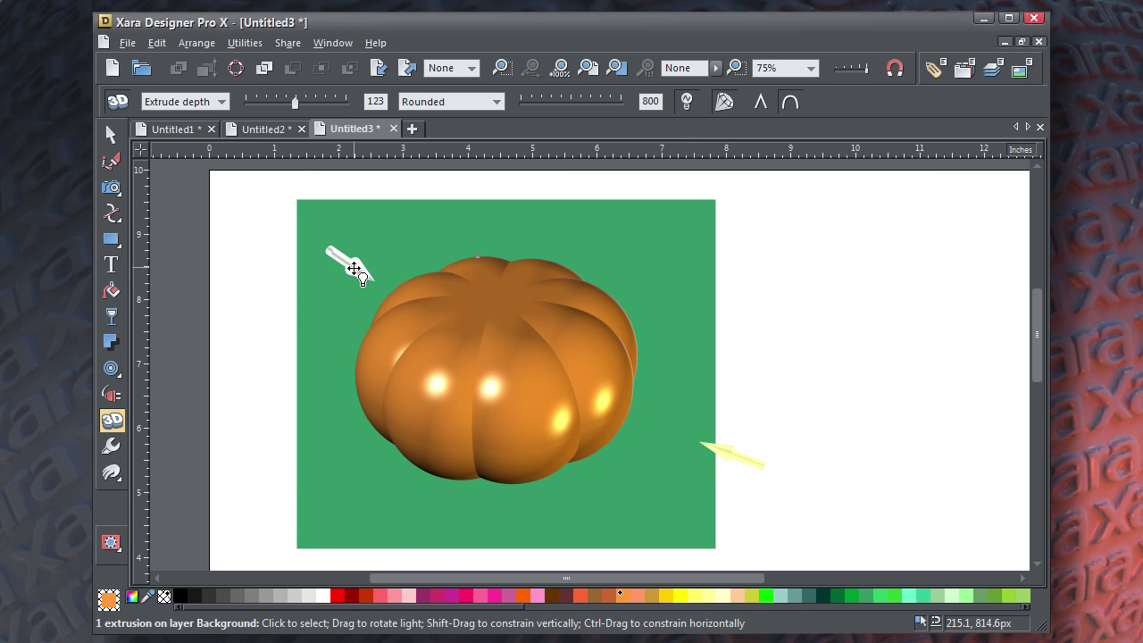
Step: Aim the white light from the upper left and the yellow light from the lower right
drag(355, 269, 374, 251)
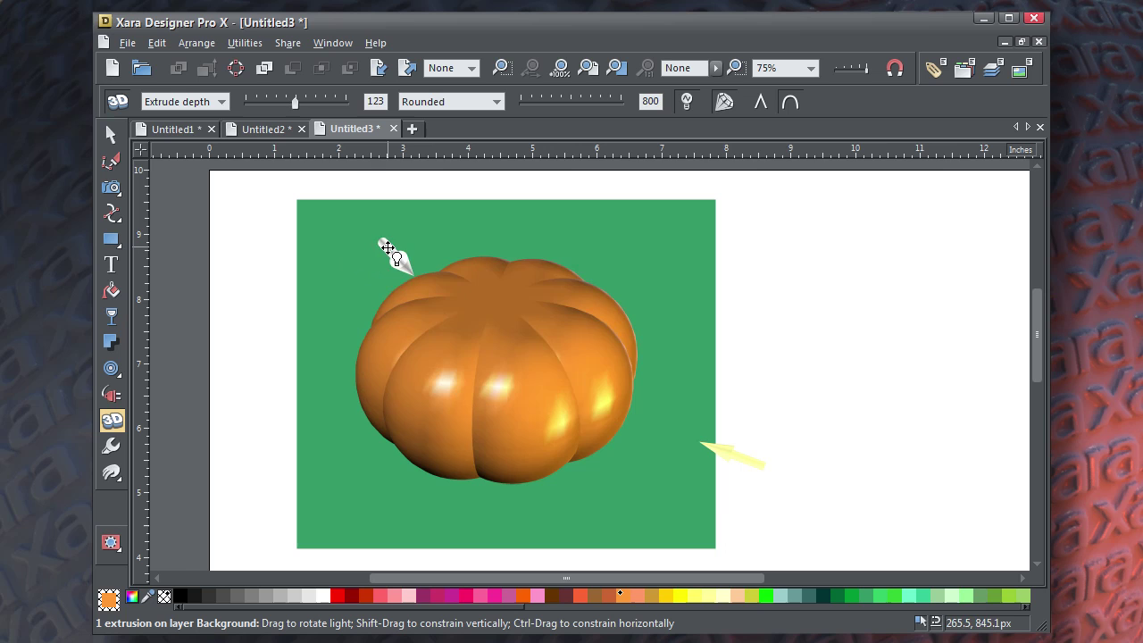
mouse_move(388, 248)
mouse_down()
mouse_move(352, 232)
mouse_move(331, 248)
mouse_up()
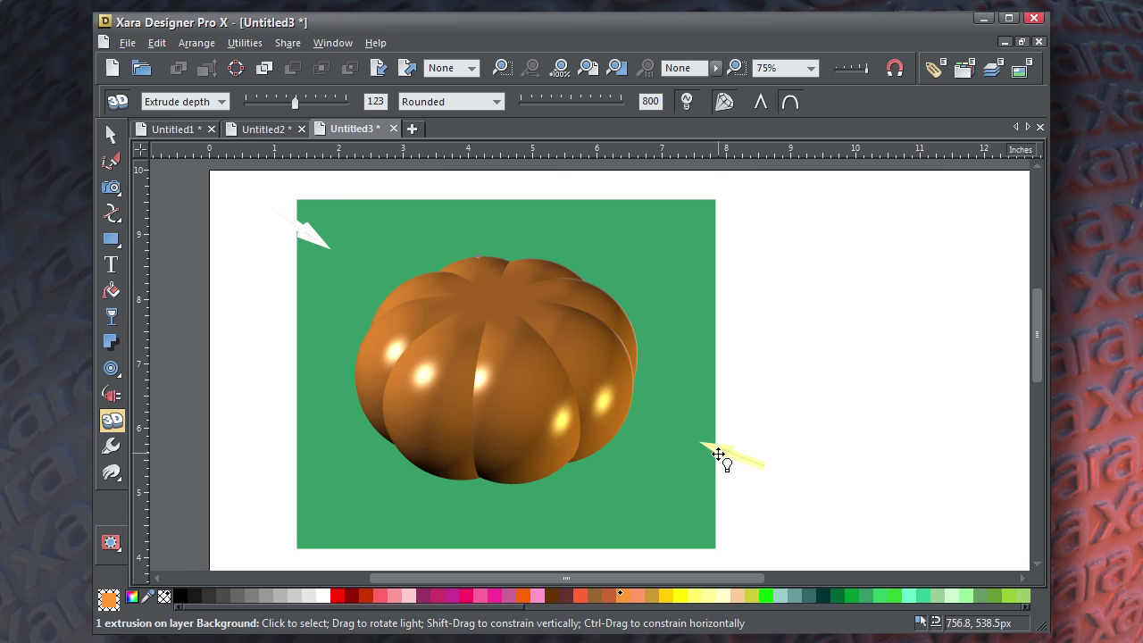
drag(717, 454, 727, 510)
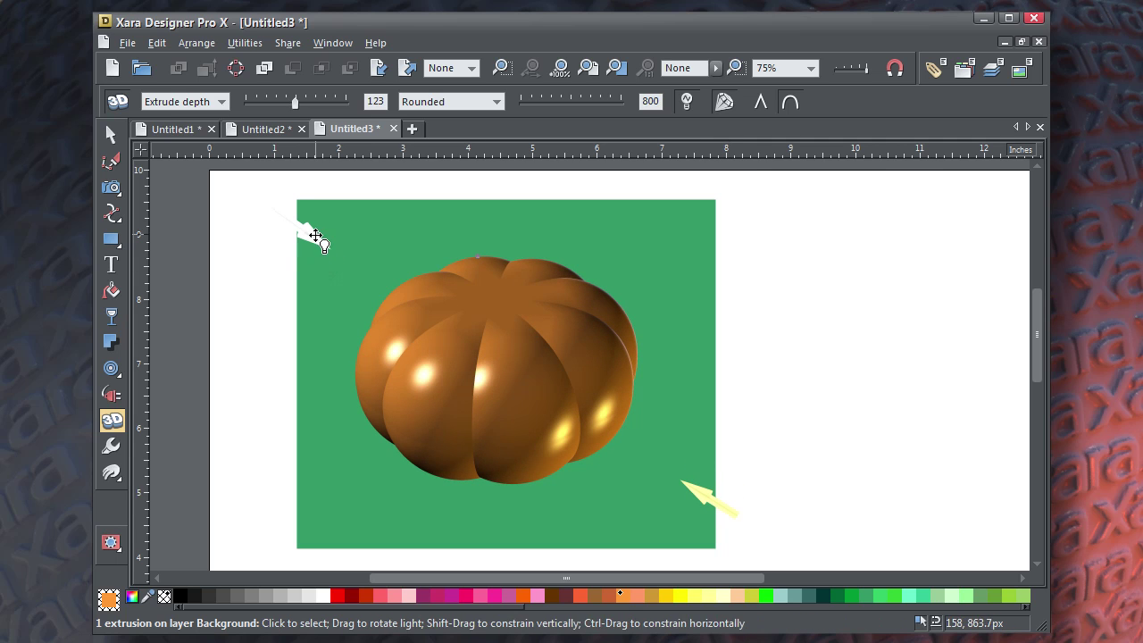
mouse_move(311, 240)
mouse_down()
mouse_move(296, 237)
mouse_move(331, 248)
mouse_move(311, 221)
mouse_move(314, 233)
mouse_up()
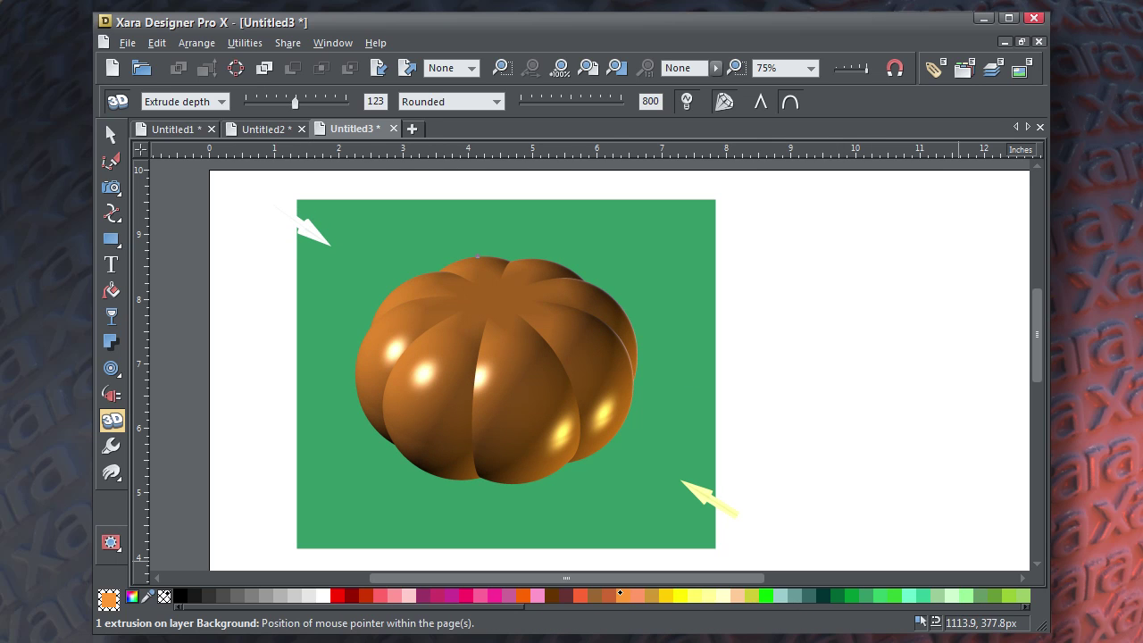
click(111, 134)
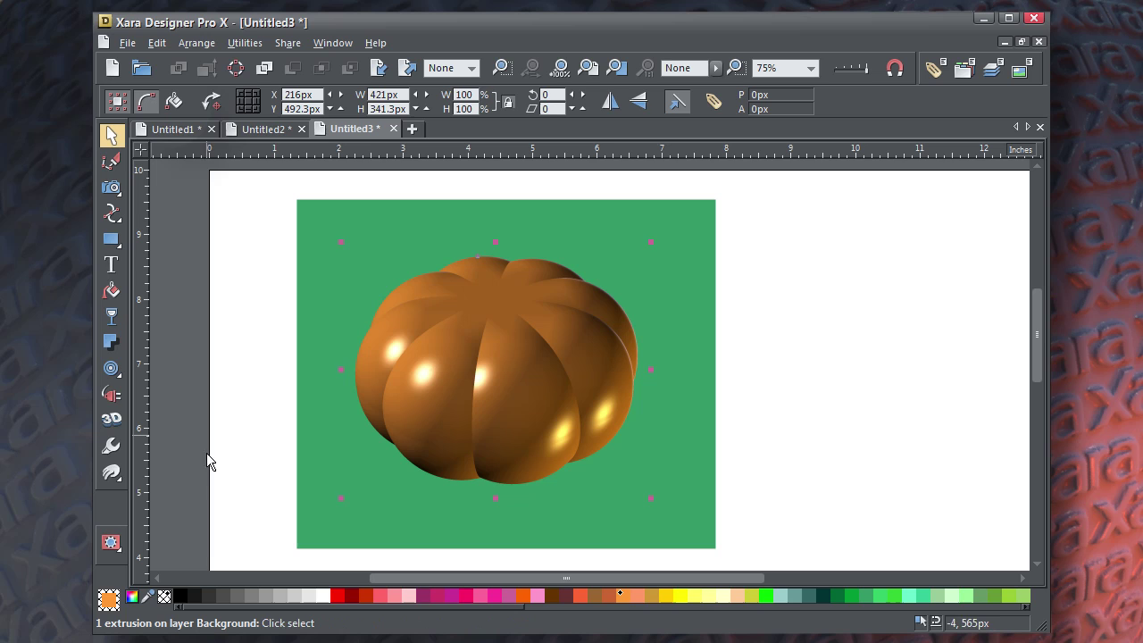
Step: Add a lower-right floor shadow with 53% transparency and 22.8px blur
click(111, 343)
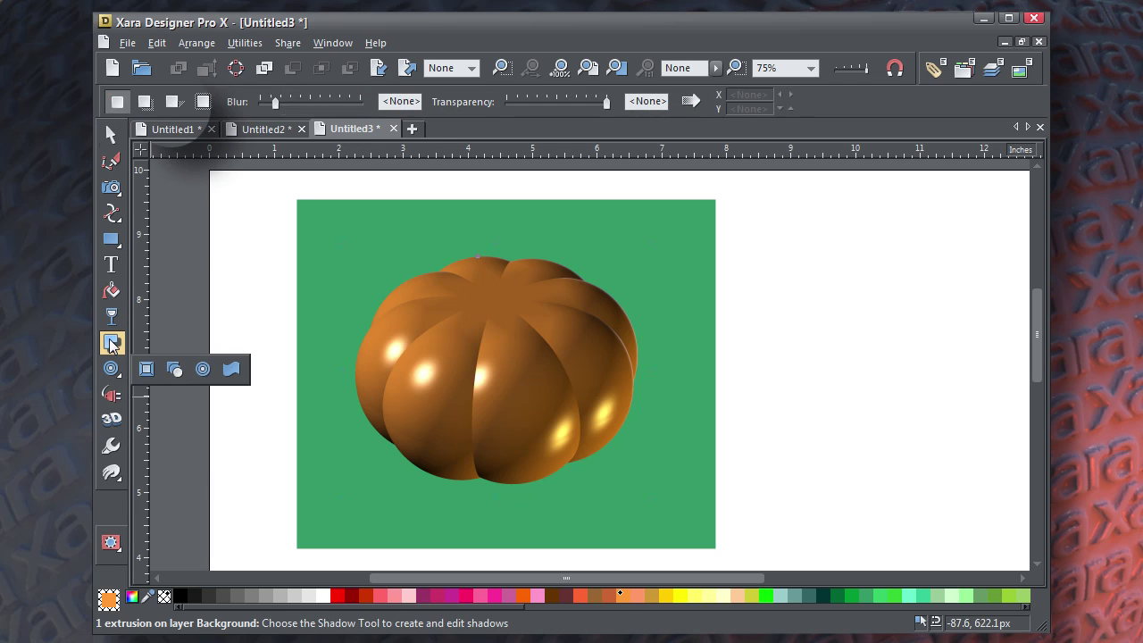
click(173, 102)
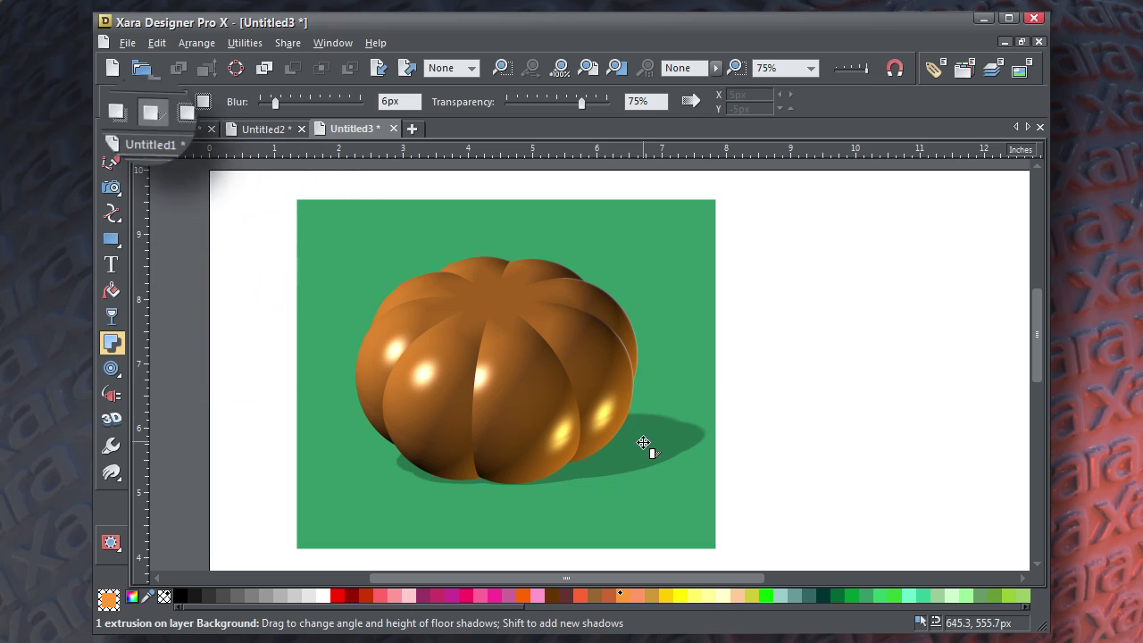
drag(643, 444, 641, 436)
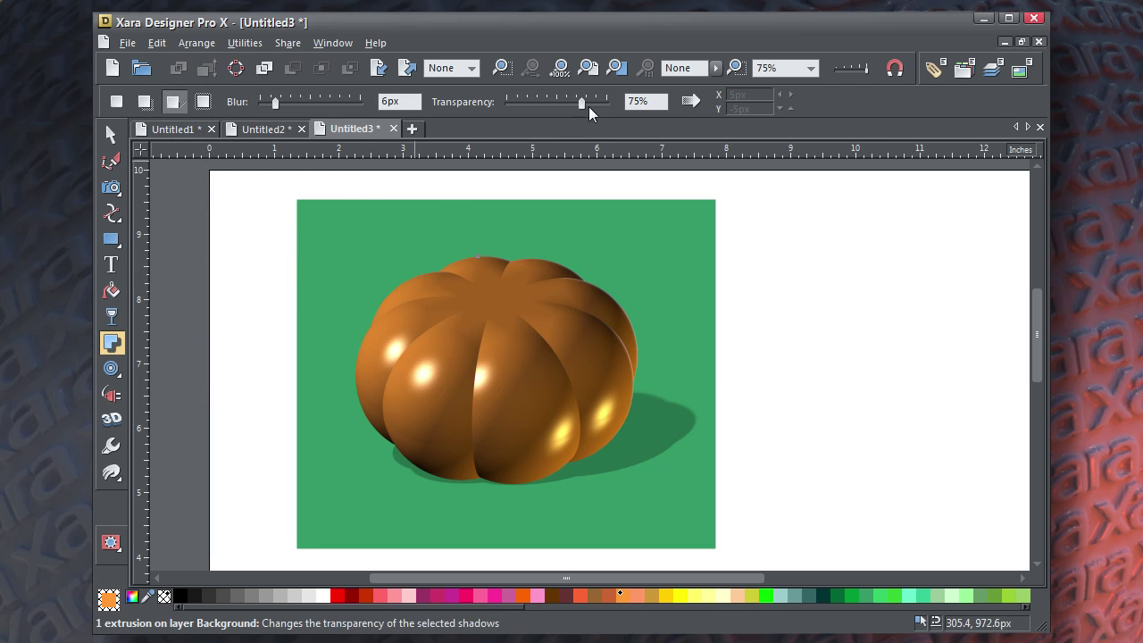
drag(584, 102, 560, 99)
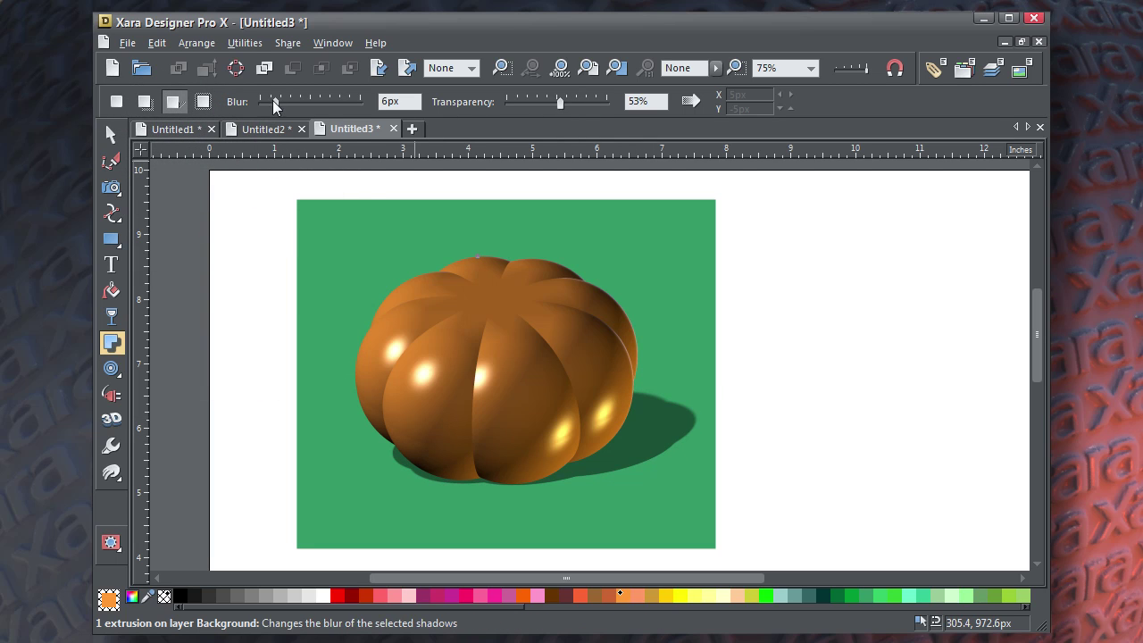
drag(273, 103, 313, 105)
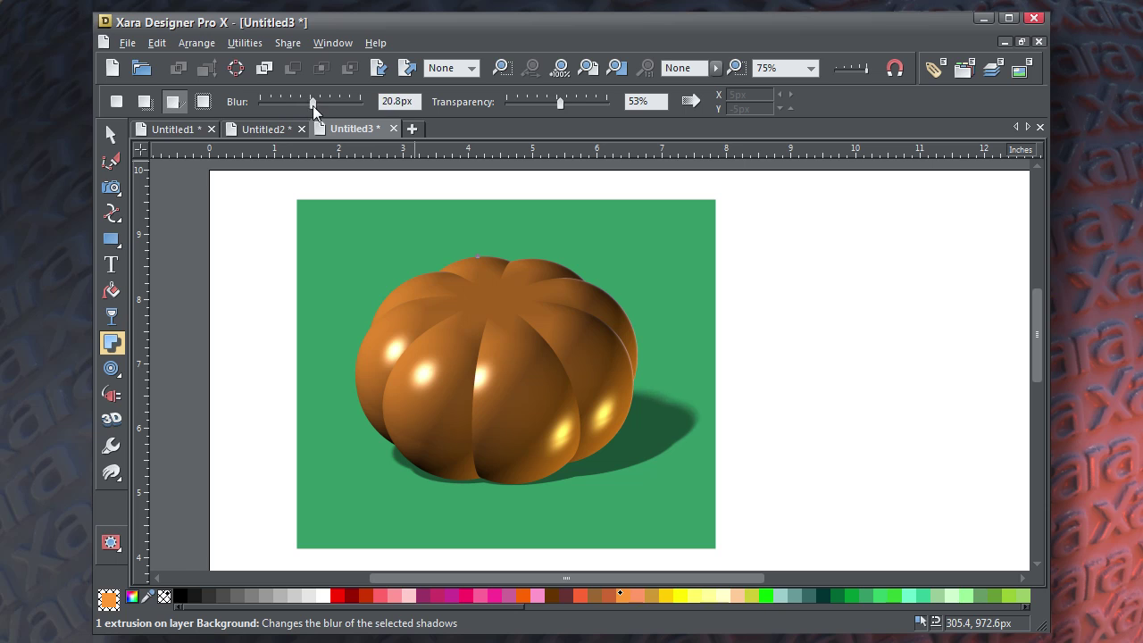
click(111, 134)
Step: Trace a closed straight-edged stem outline with a pointed base above the pumpkin
click(247, 251)
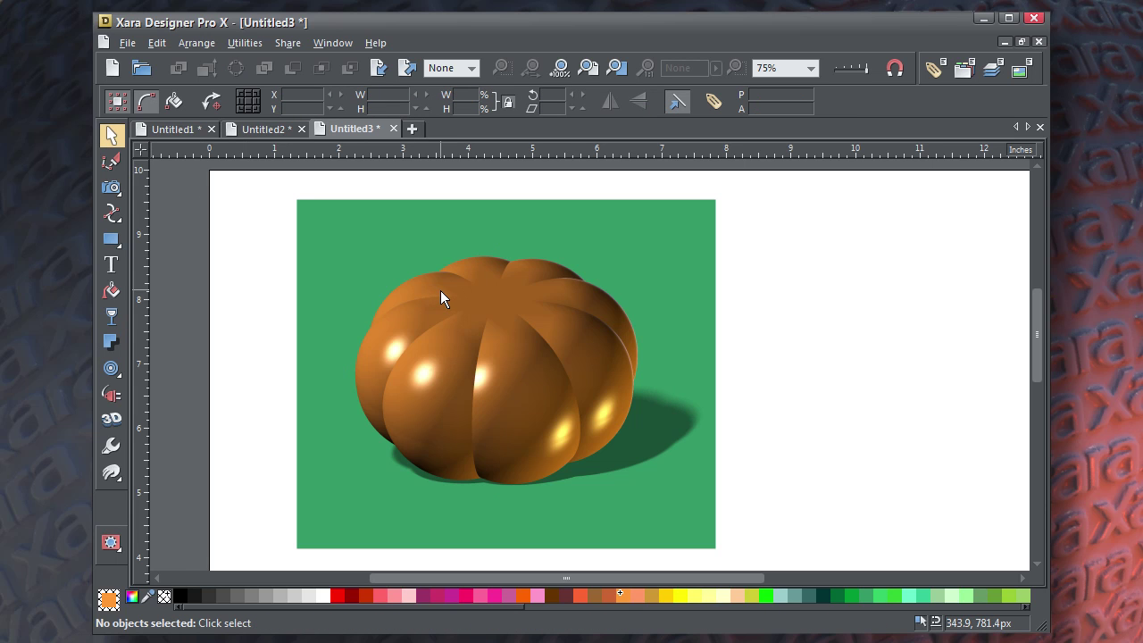
ctrl+scroll(441, 290, up, 3)
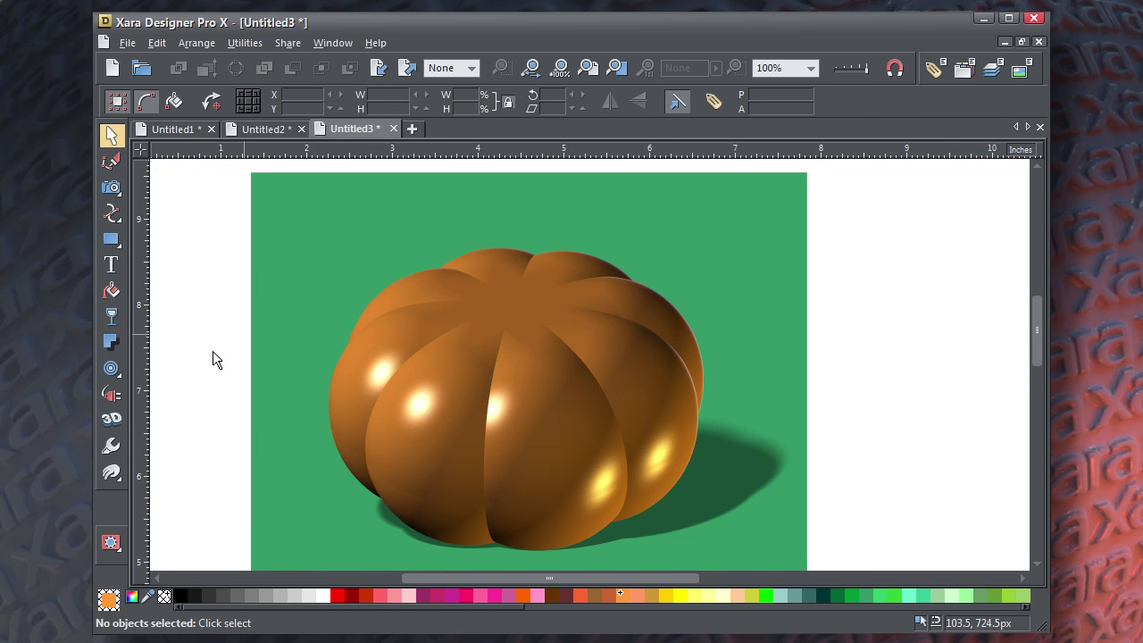
click(112, 212)
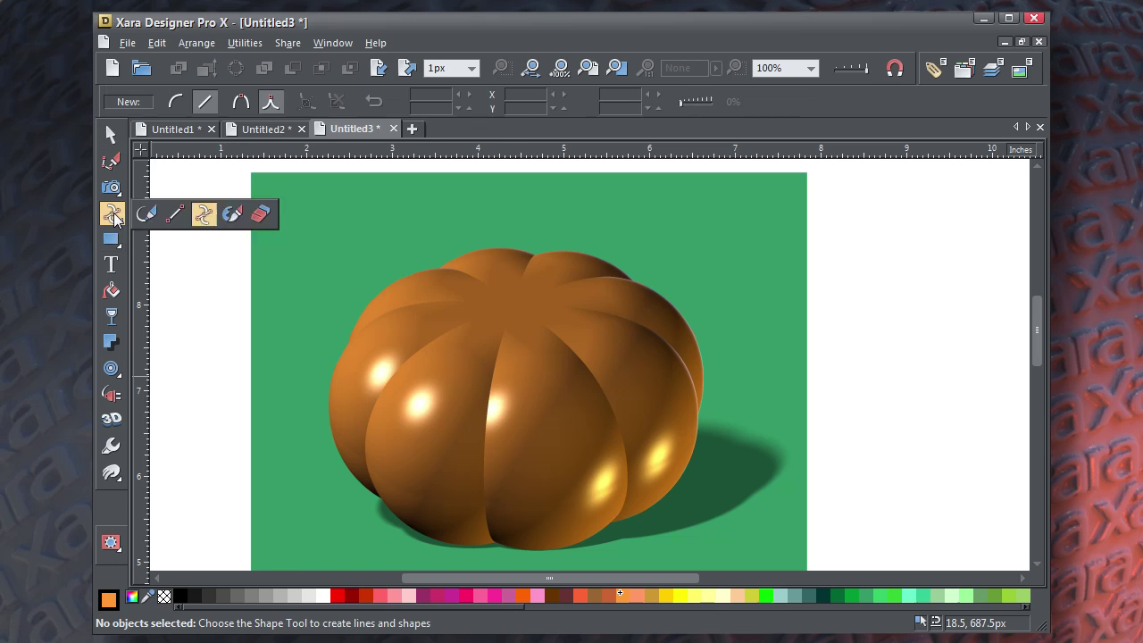
click(571, 225)
click(545, 287)
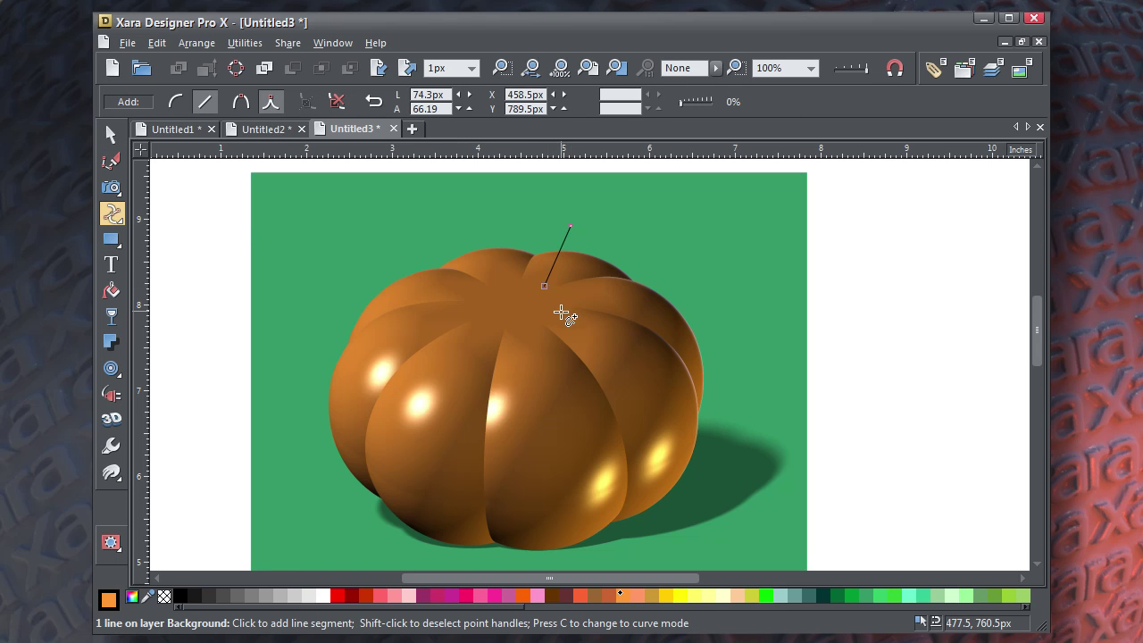
click(561, 312)
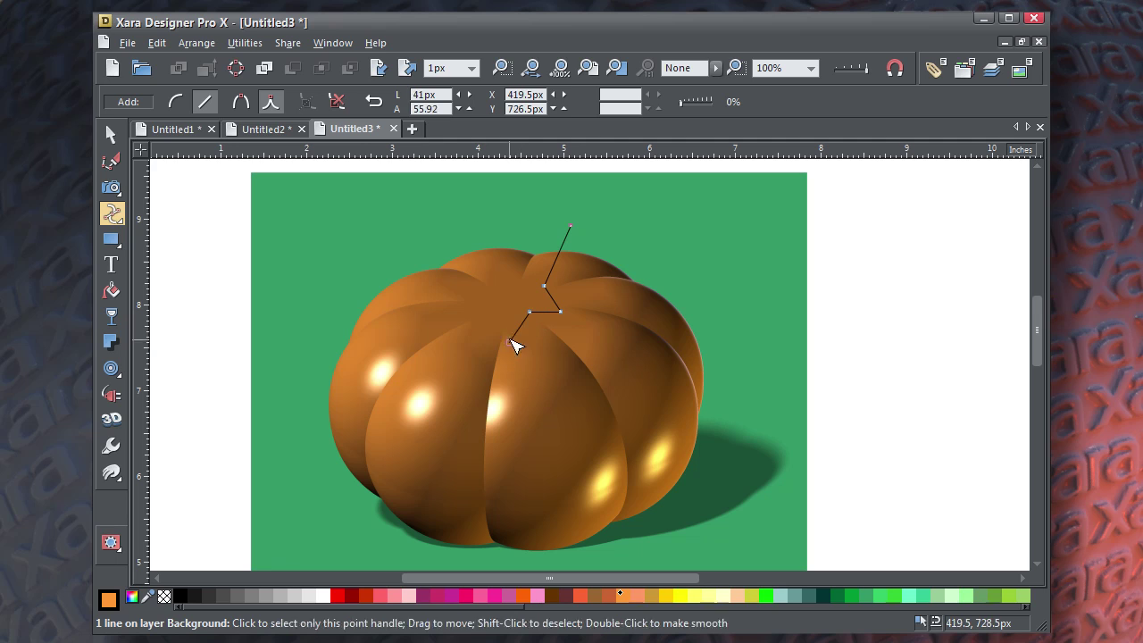
click(509, 341)
click(462, 328)
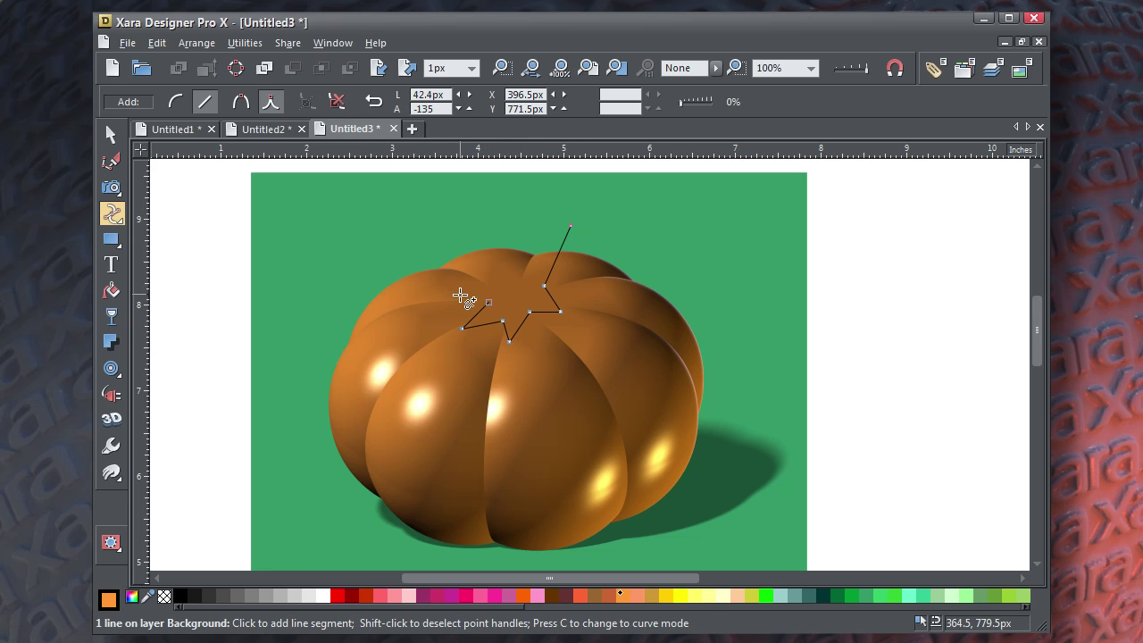
click(460, 295)
click(489, 279)
click(525, 223)
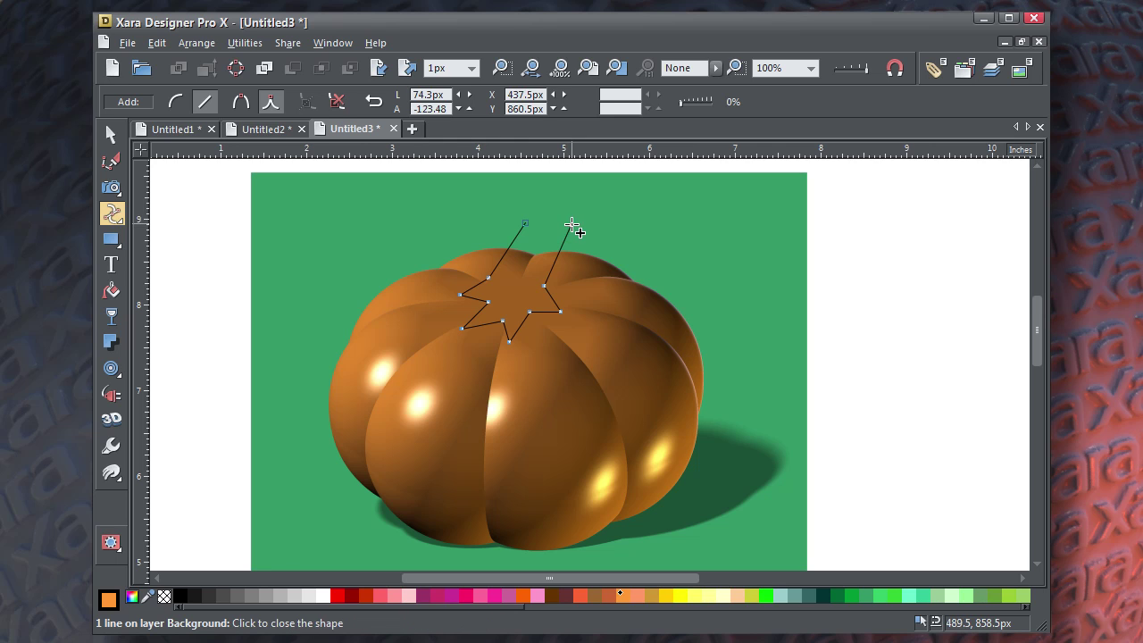
click(571, 225)
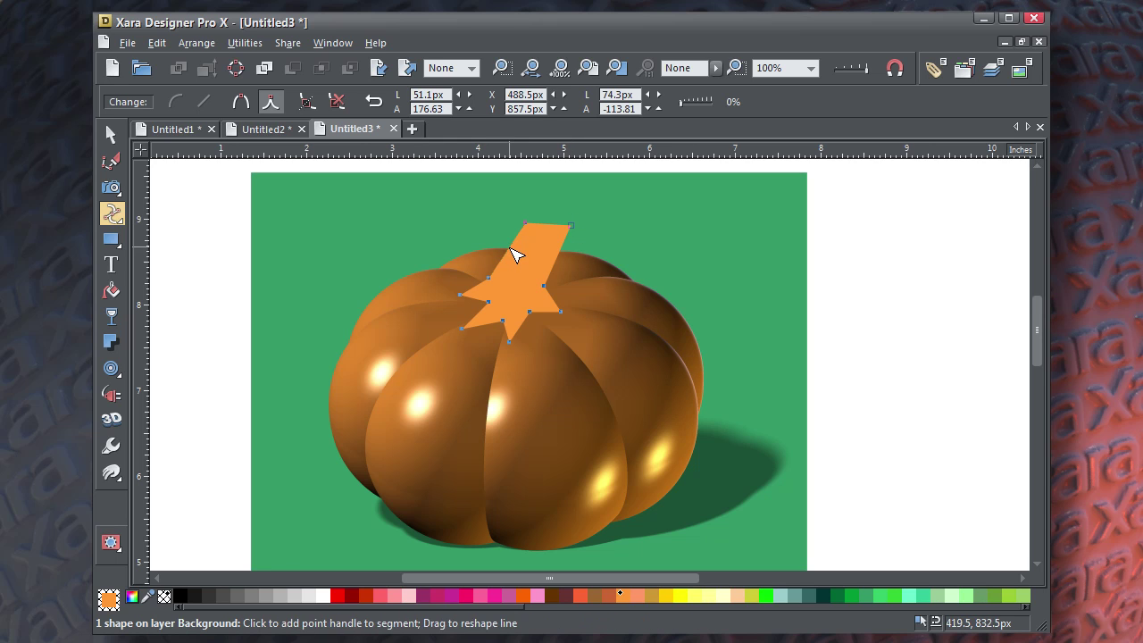
Step: Curve the stem's left and right edges and nudge its lower-right point outward
drag(511, 252, 500, 243)
drag(558, 265, 547, 259)
drag(559, 312, 566, 312)
click(495, 282)
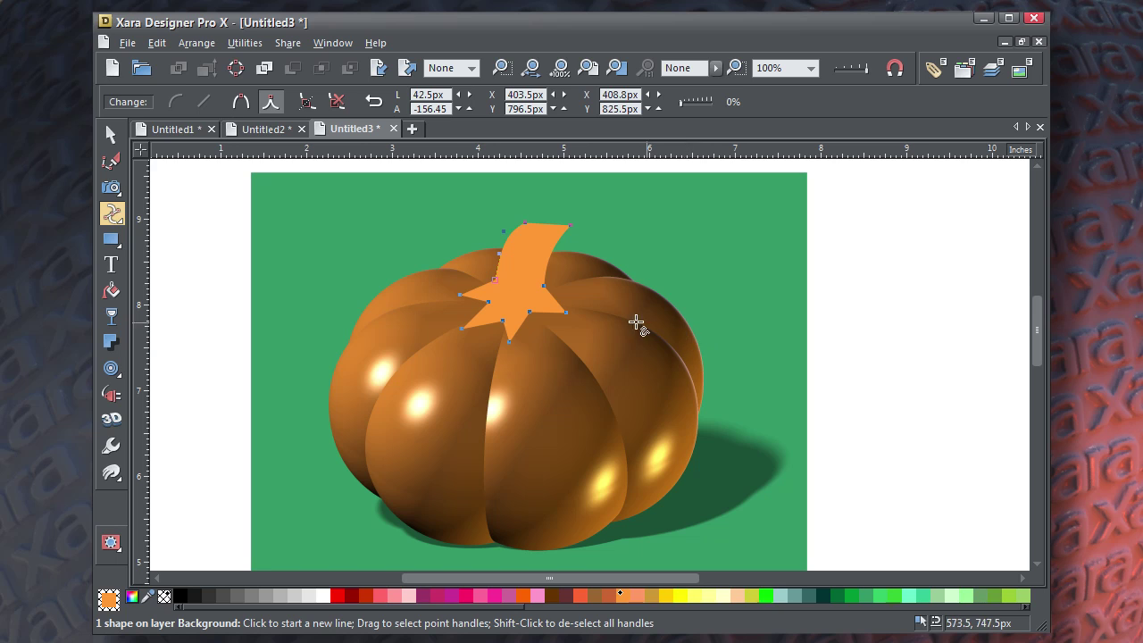
click(111, 134)
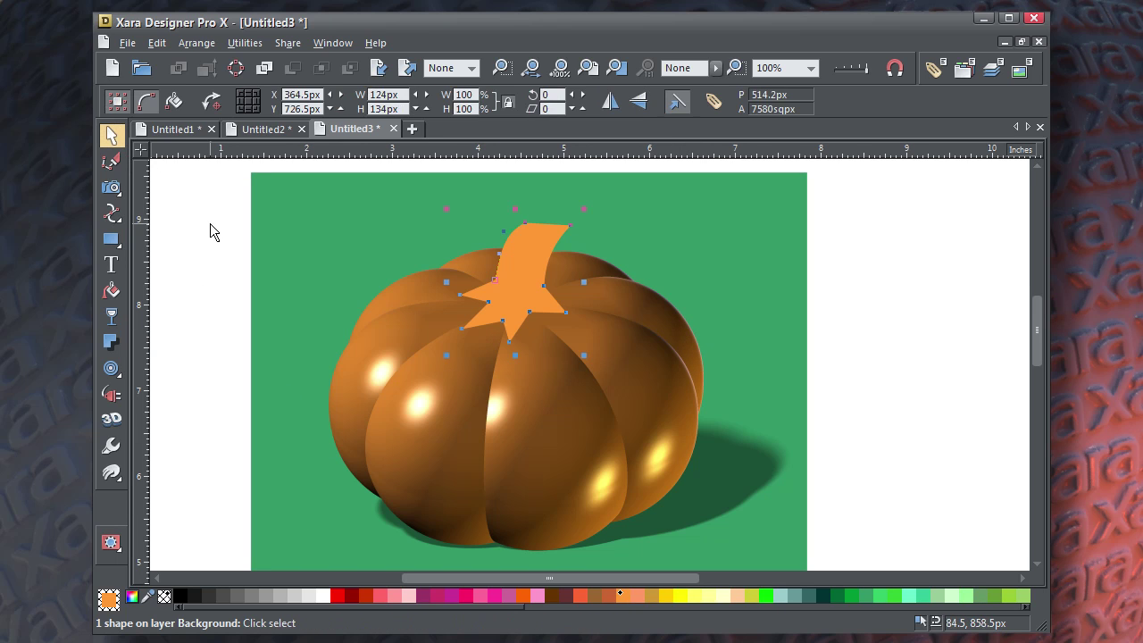
click(210, 223)
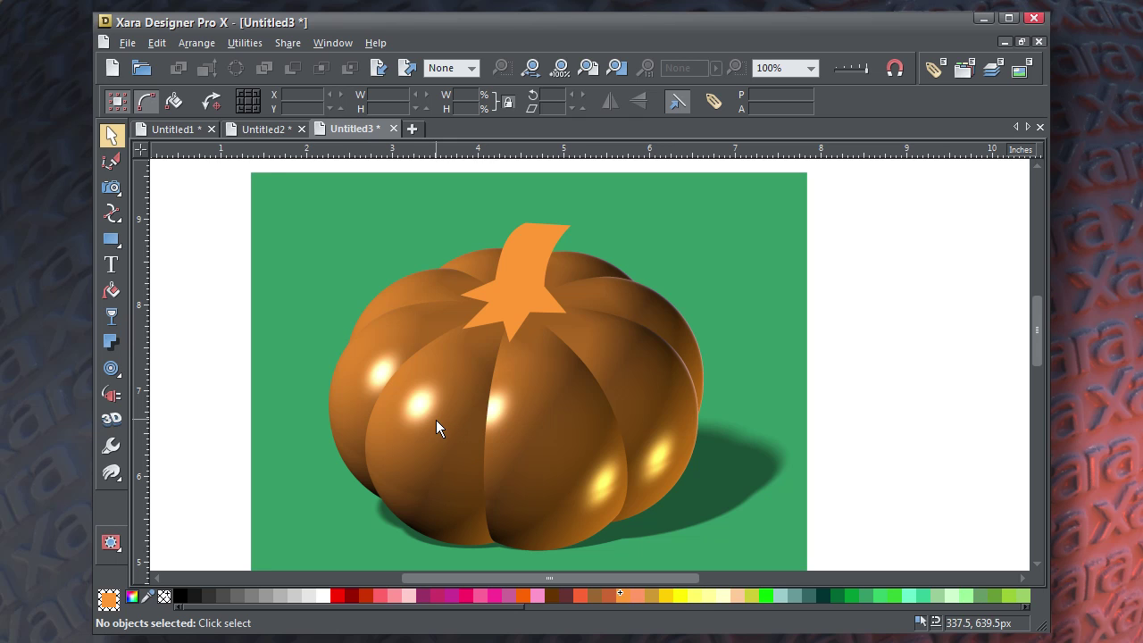
Step: Fill the stem green and apply a linear gradient across its width
click(533, 284)
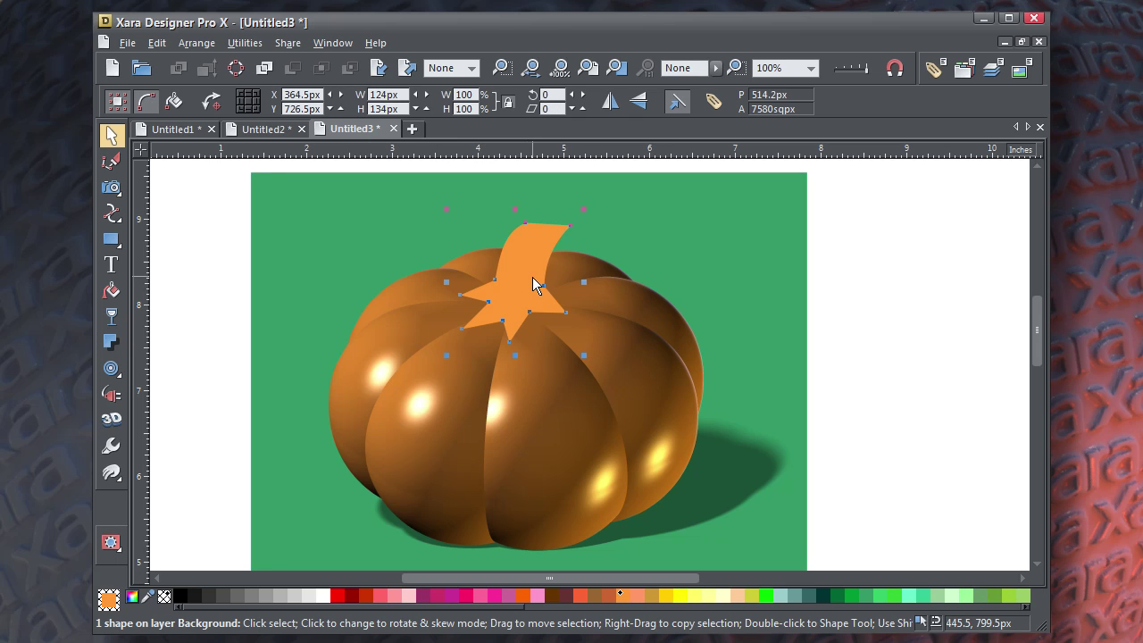
click(849, 594)
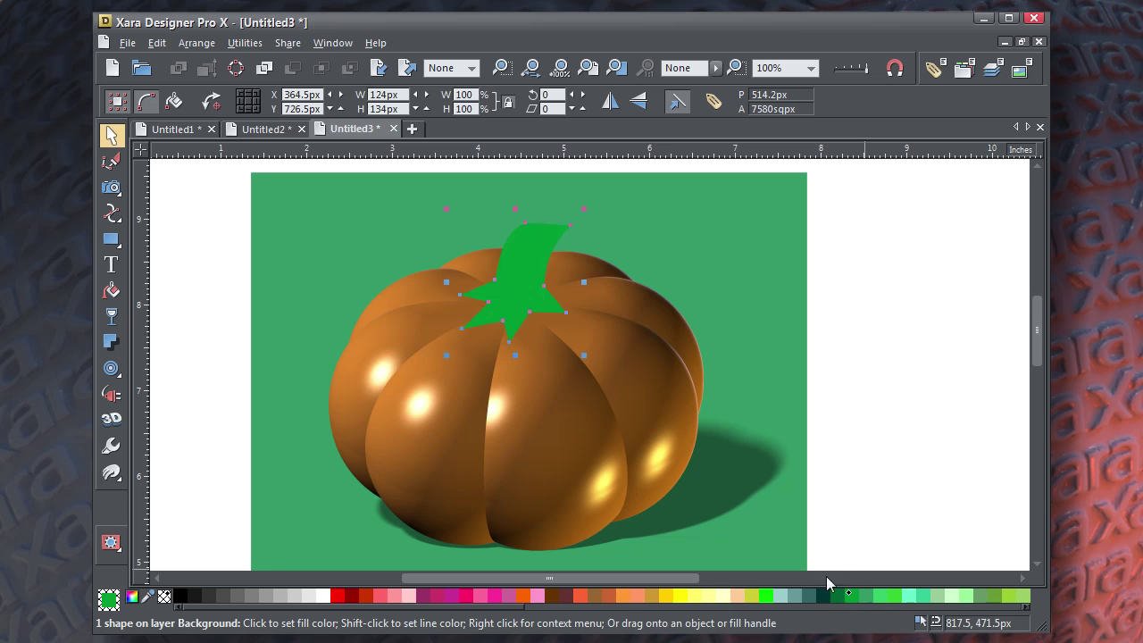
click(110, 290)
drag(502, 279, 545, 283)
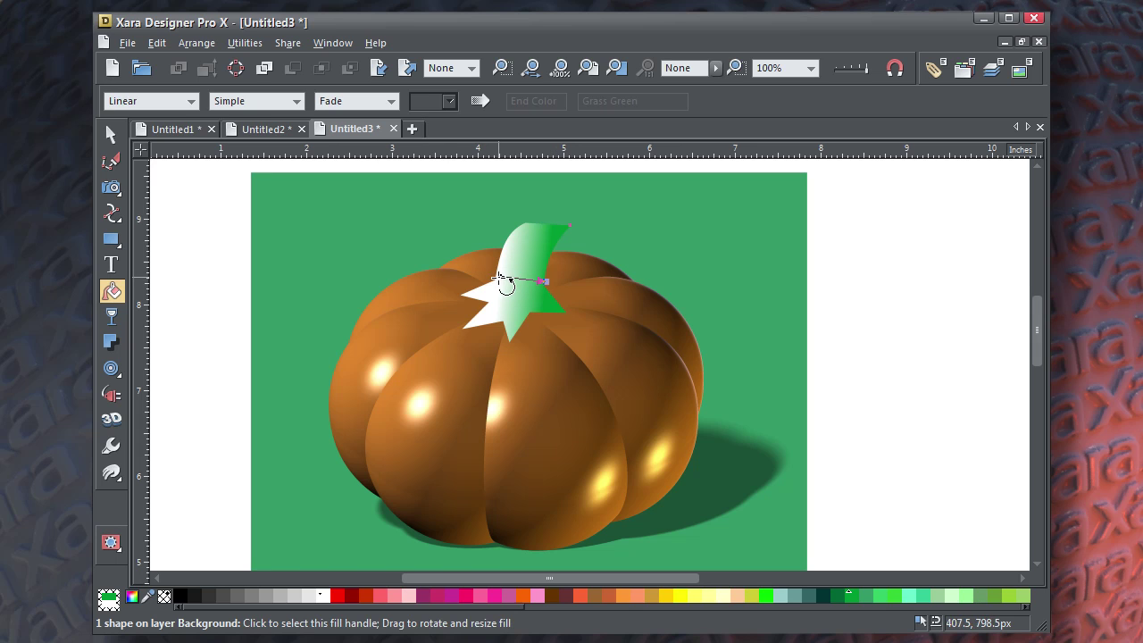
click(502, 278)
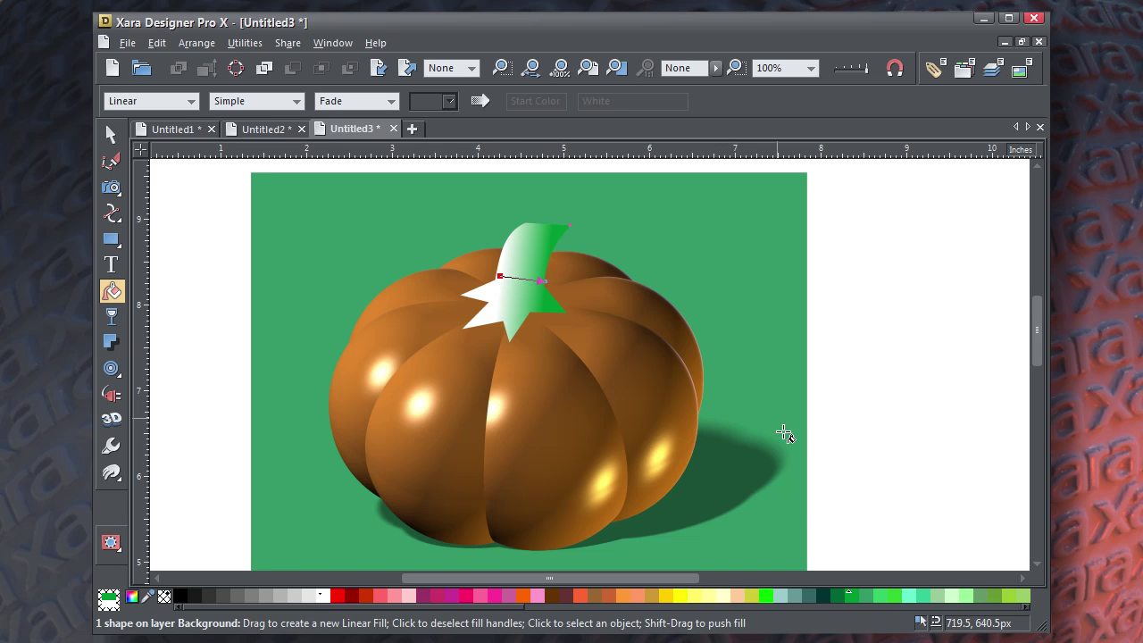
click(851, 595)
Step: Lighten the gradient's start colour to pale mint and fine-tune both gradient points
click(131, 597)
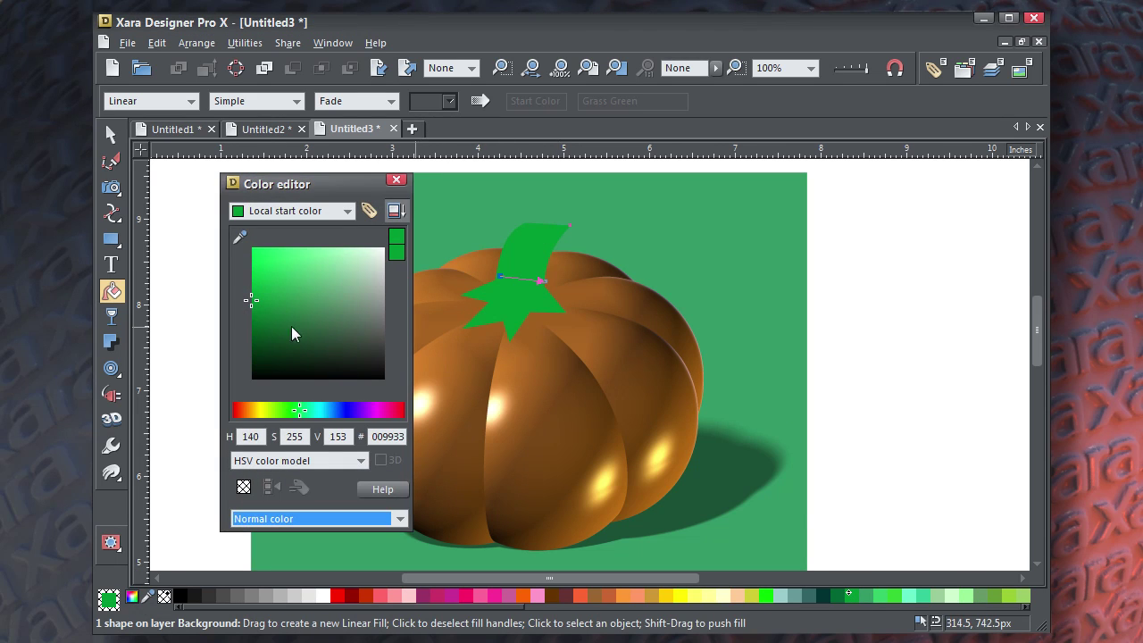
click(296, 287)
drag(296, 287, 343, 261)
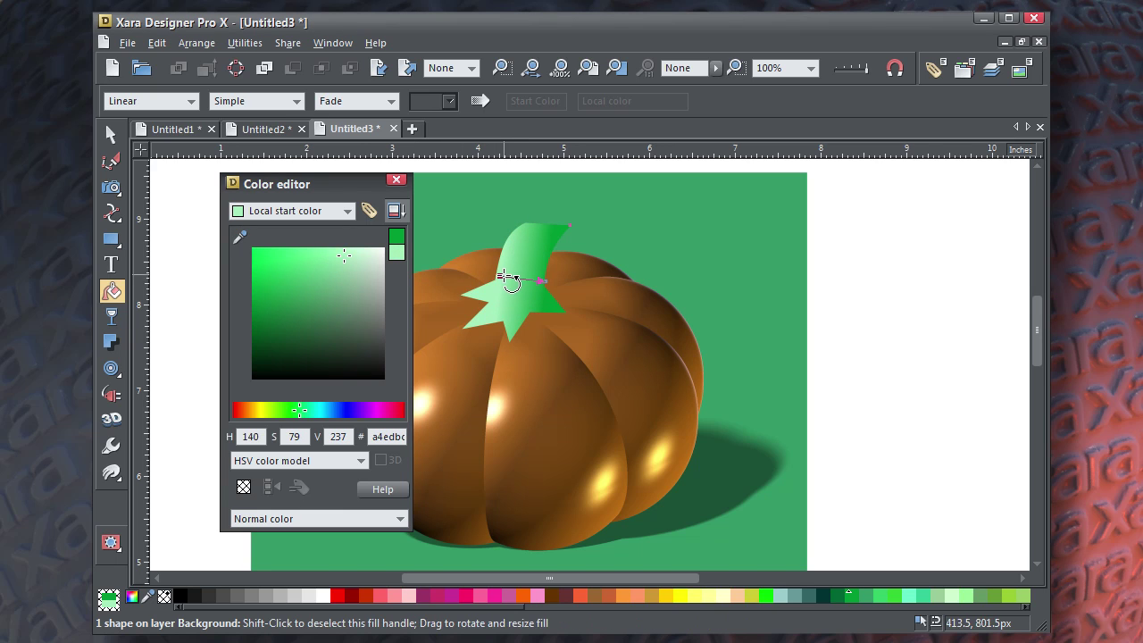
drag(500, 276, 509, 272)
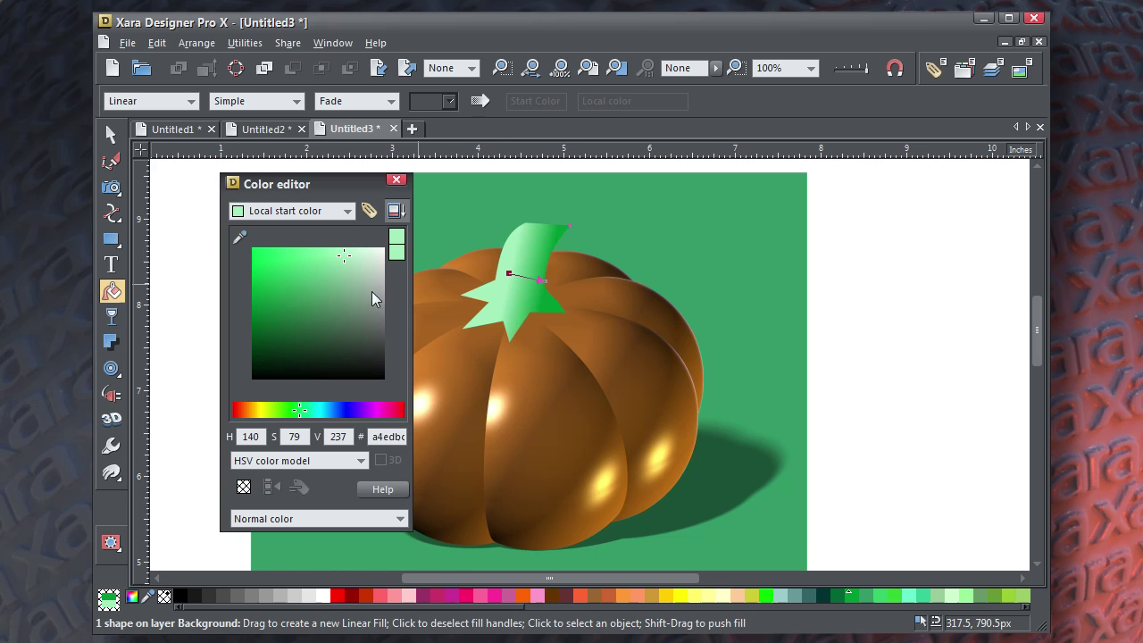
click(356, 263)
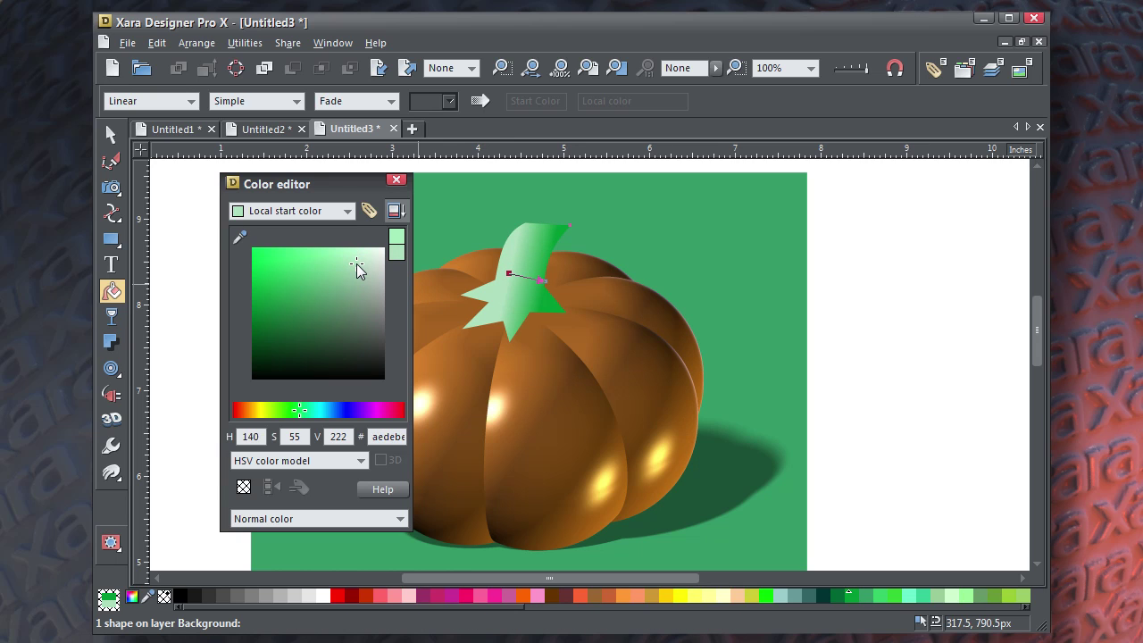
click(396, 181)
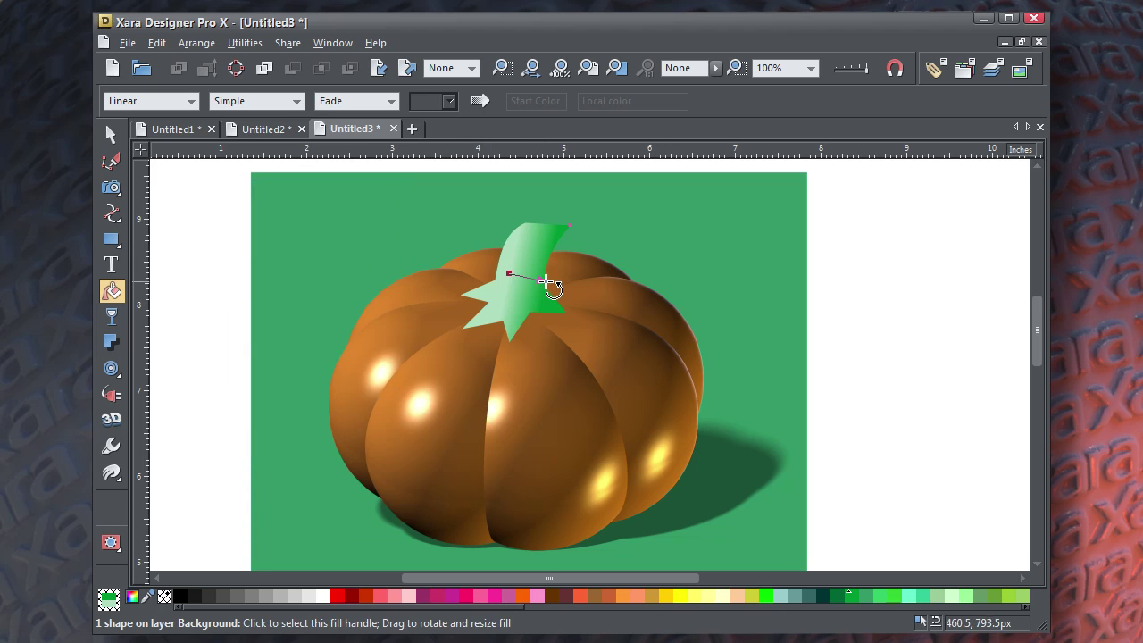
drag(546, 284, 534, 281)
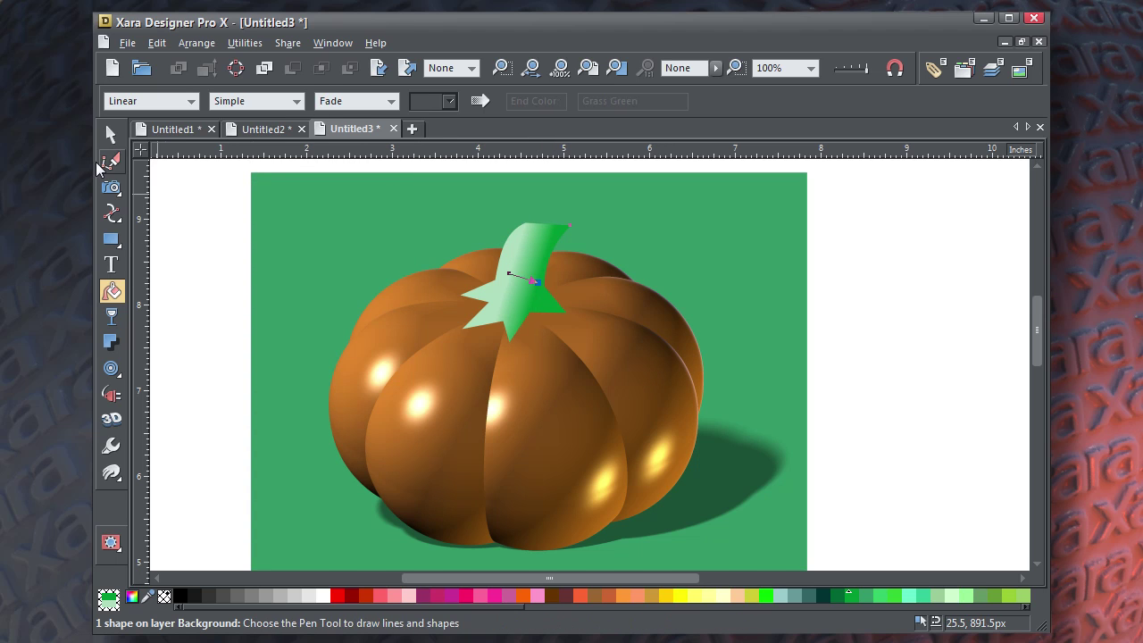
click(111, 135)
Step: Draw an ellipse on the stem top and rotate it to match the stem's tilt
click(217, 212)
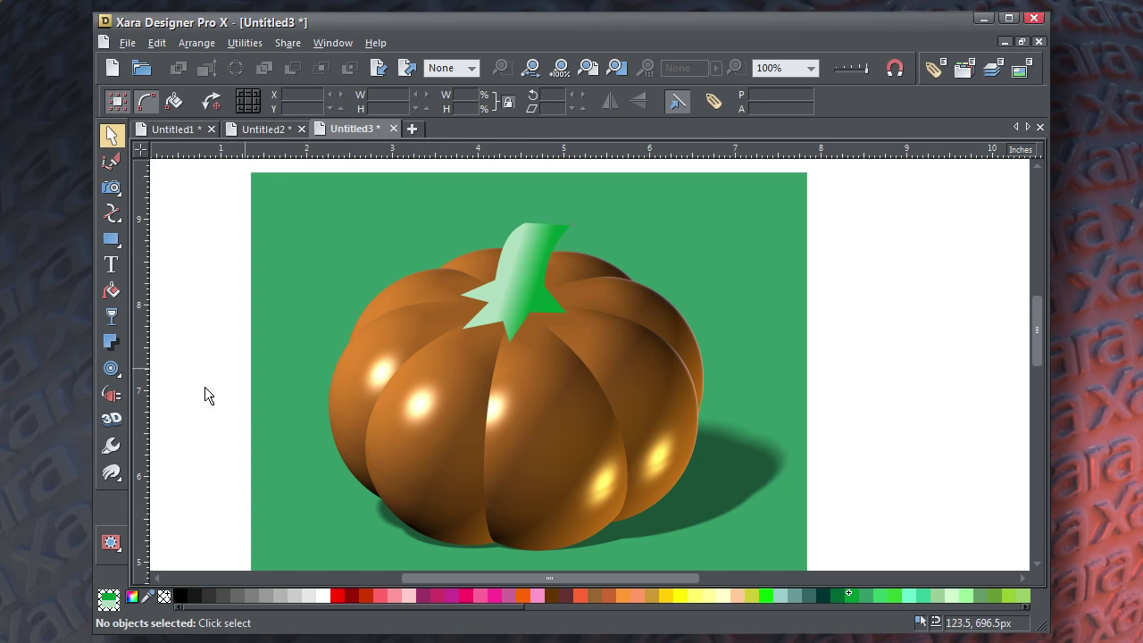
mouse_move(115, 241)
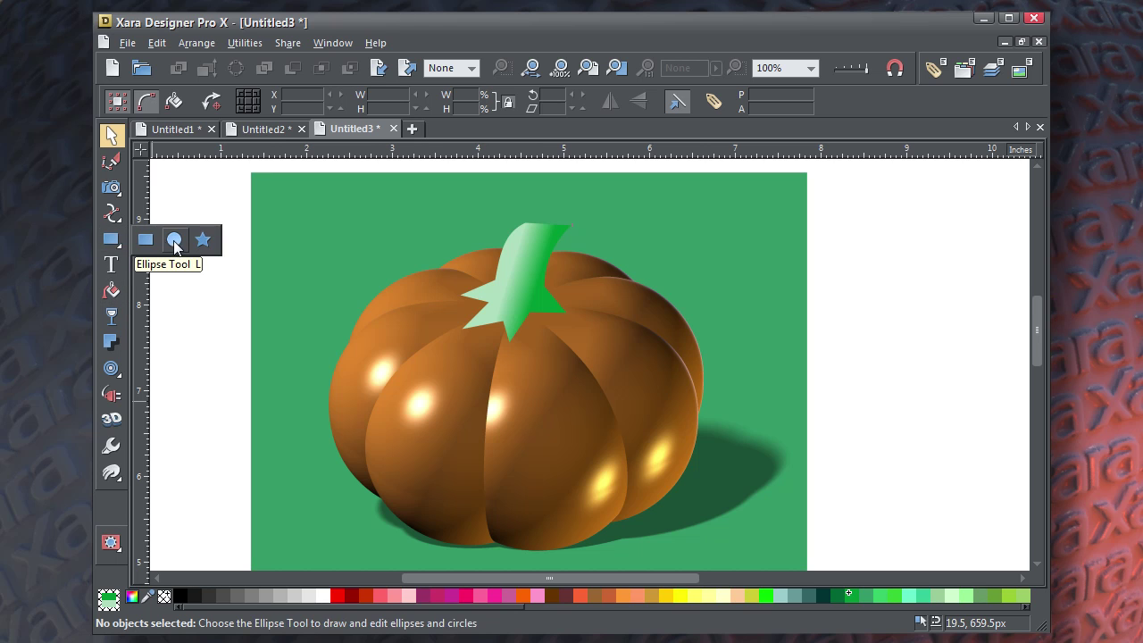
click(174, 241)
scroll(510, 247, up, 1)
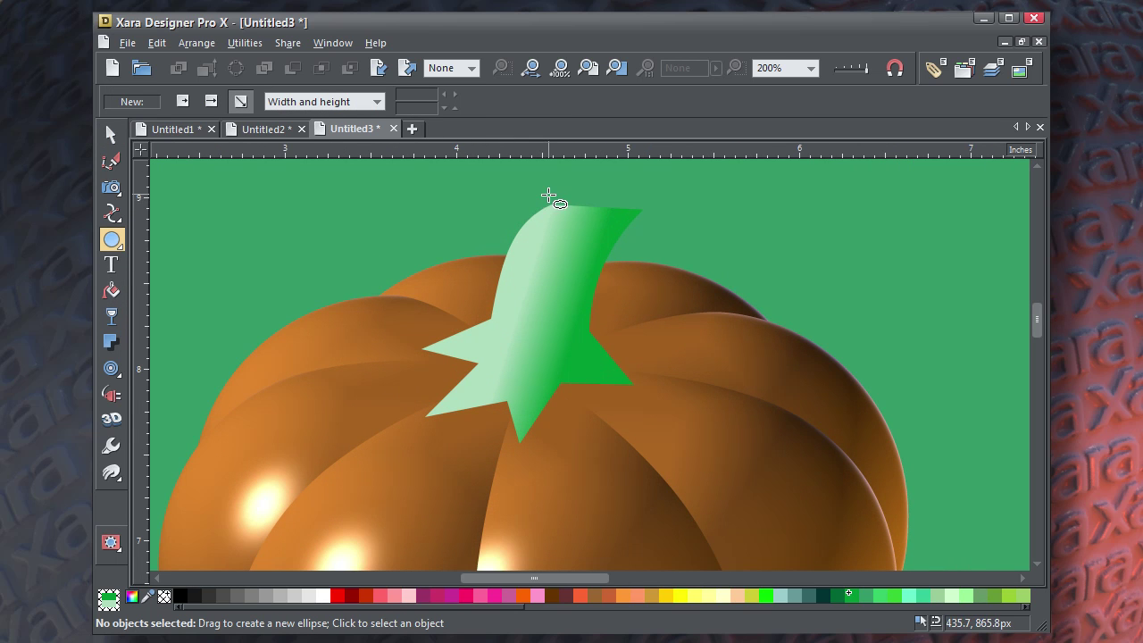
drag(549, 195, 632, 228)
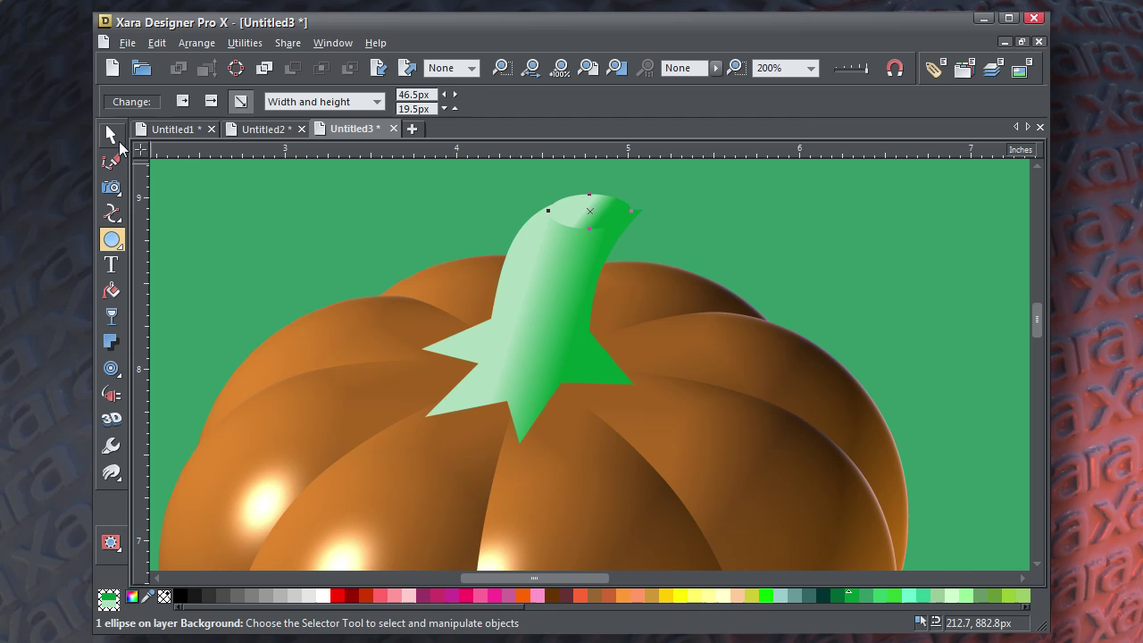
click(112, 136)
drag(564, 215, 557, 213)
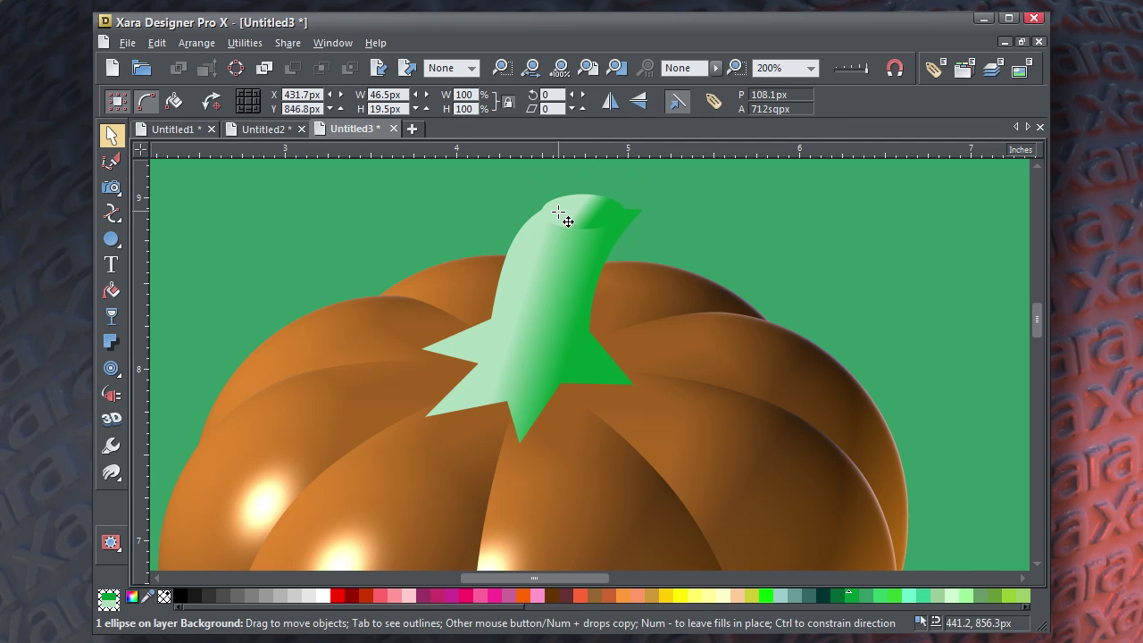
drag(636, 243, 539, 230)
Step: Colour the ellipse darker green and skew it wider to the right
scroll(454, 295, down, 2)
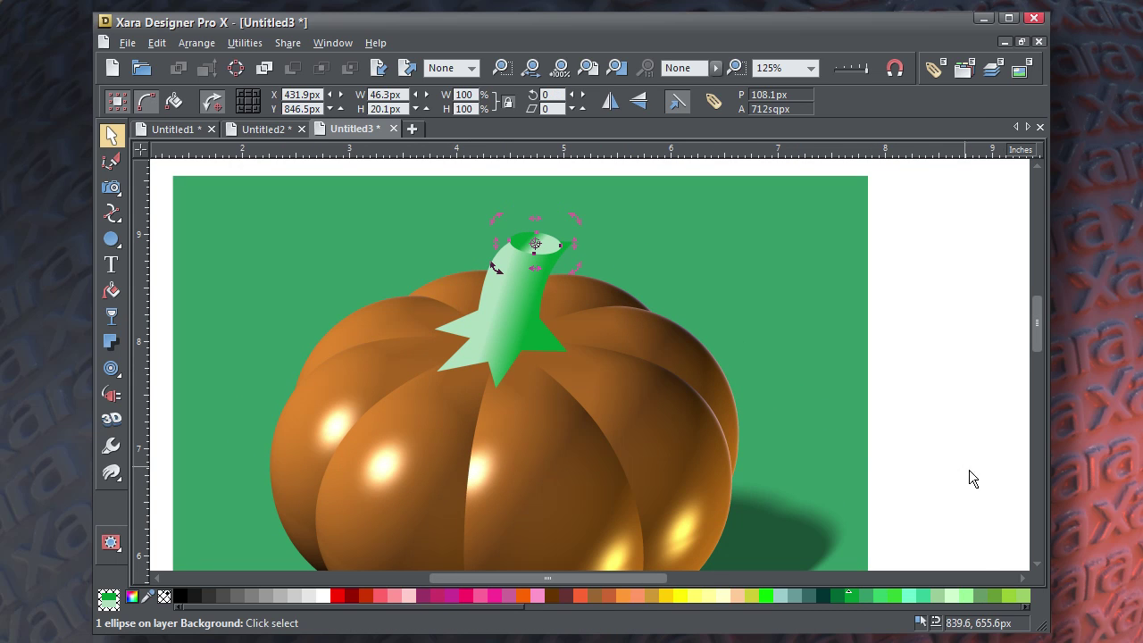
click(834, 595)
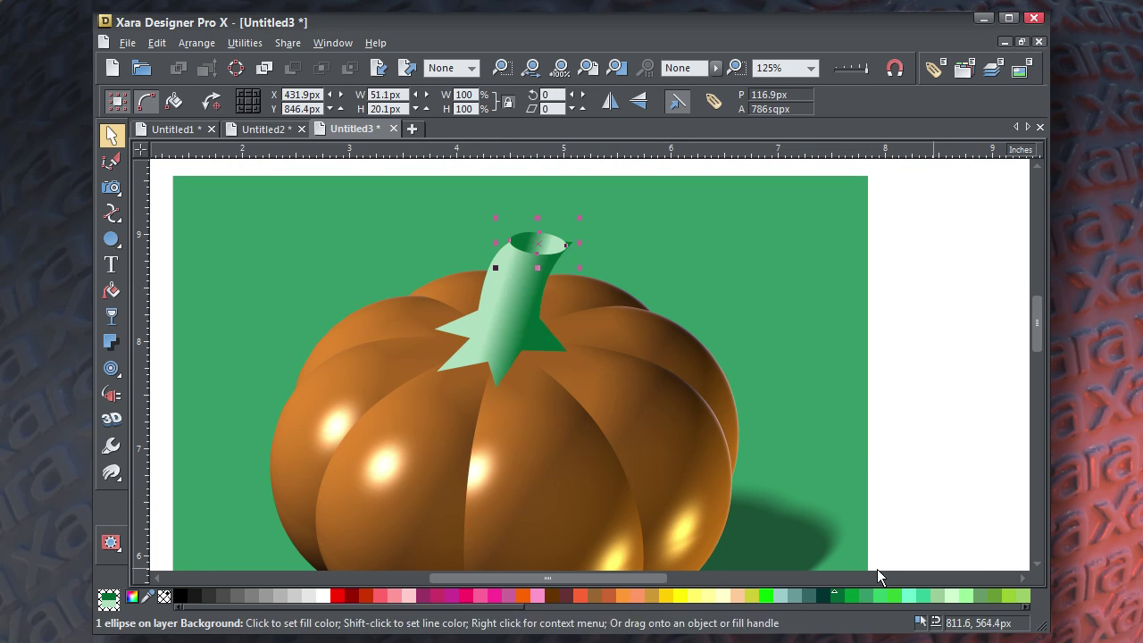
click(523, 247)
scroll(523, 247, up, 2)
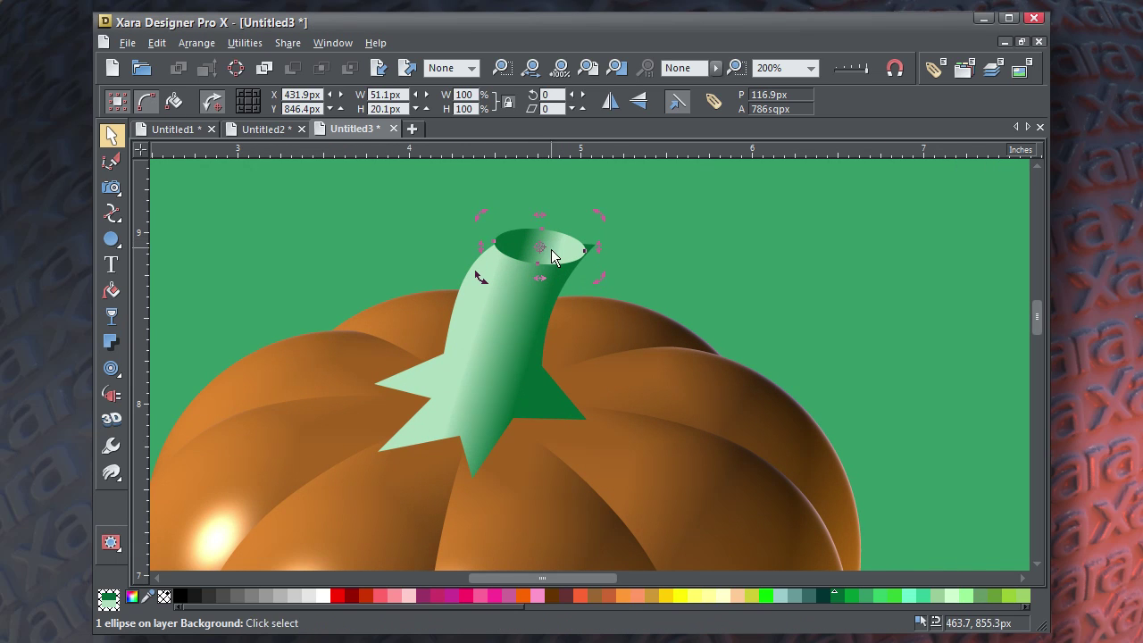
drag(594, 242, 600, 250)
click(782, 289)
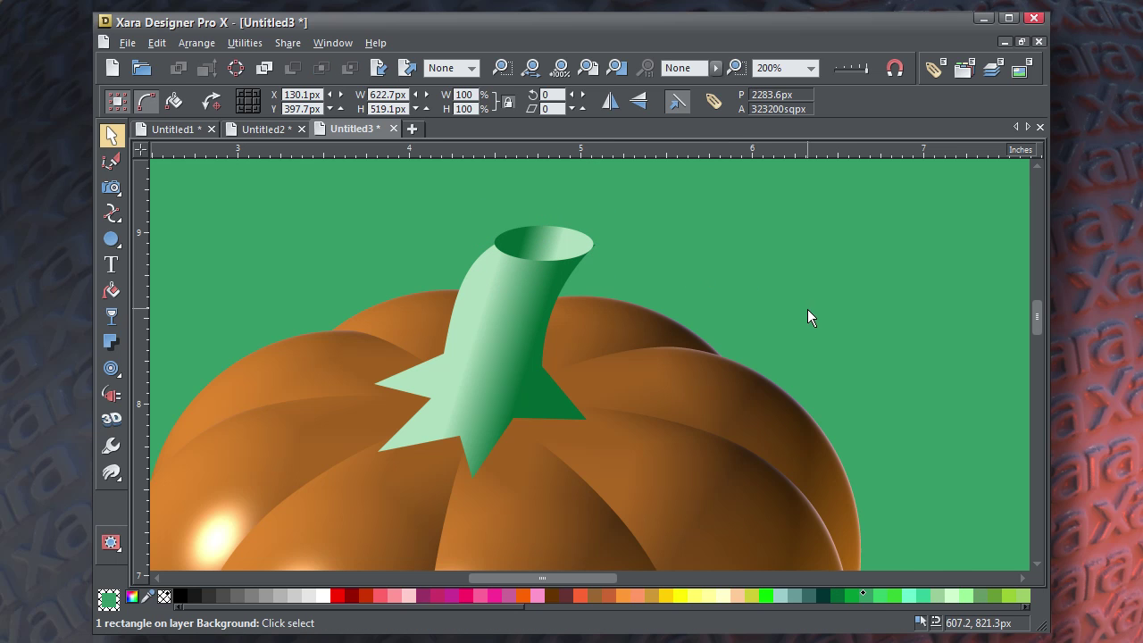
scroll(658, 412, down, 1)
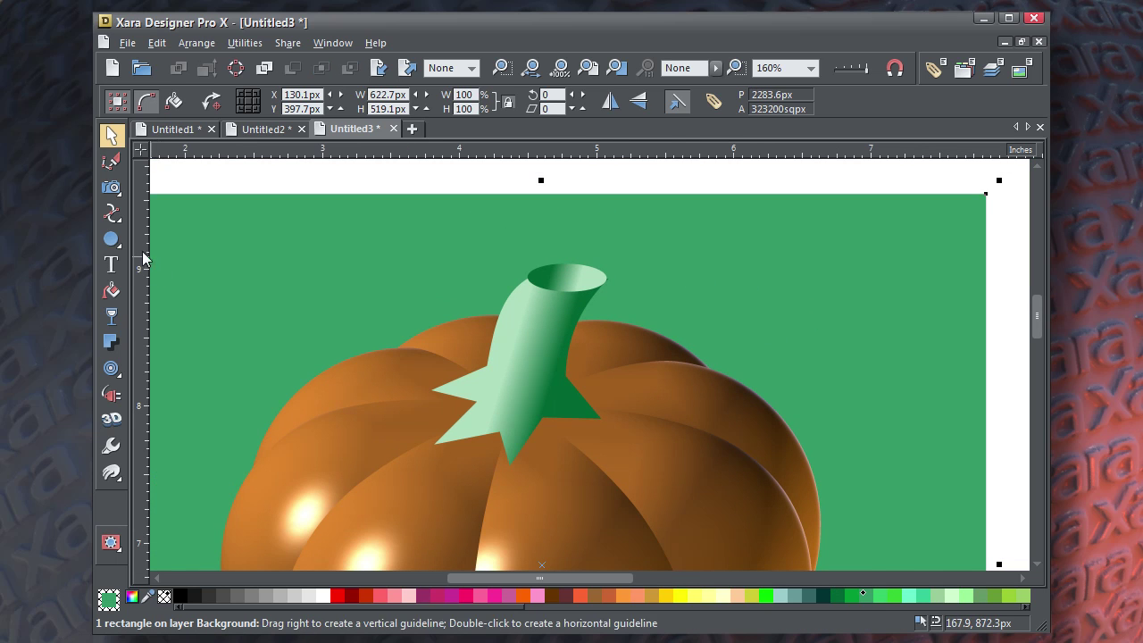
Step: Trace an outline between the stem base and the adjoining pumpkin lobe
click(112, 213)
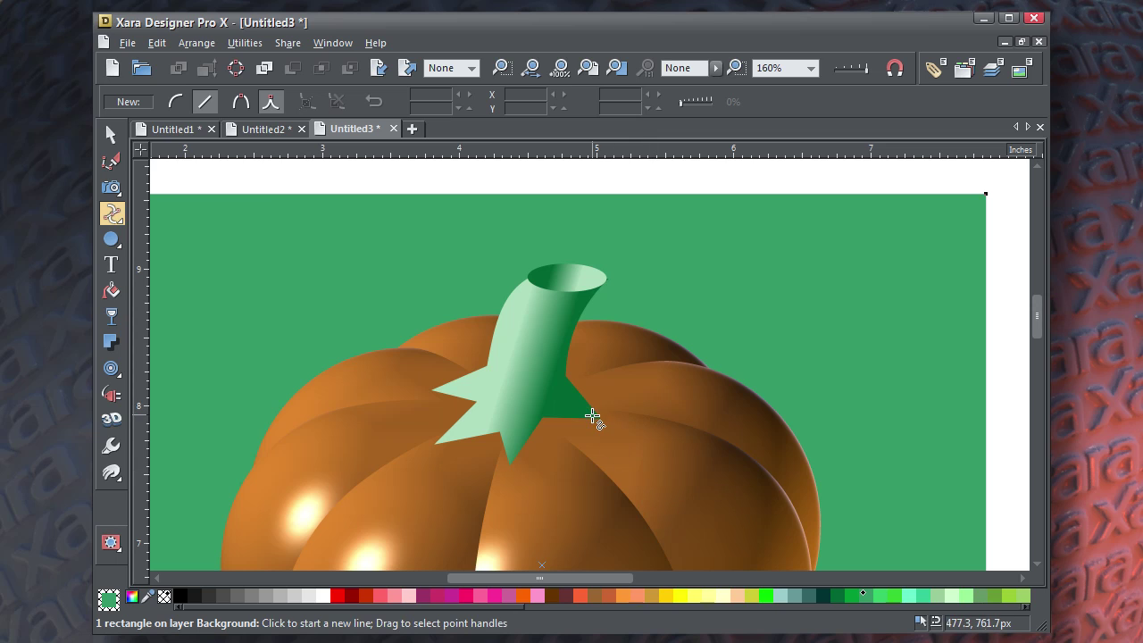
click(592, 416)
click(657, 424)
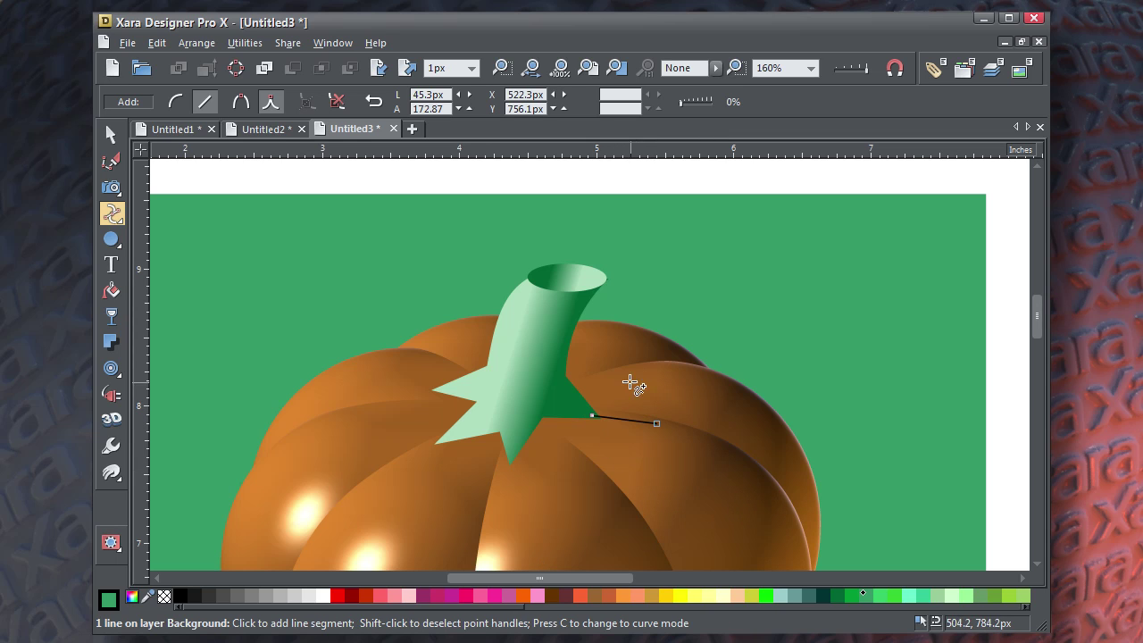
click(631, 363)
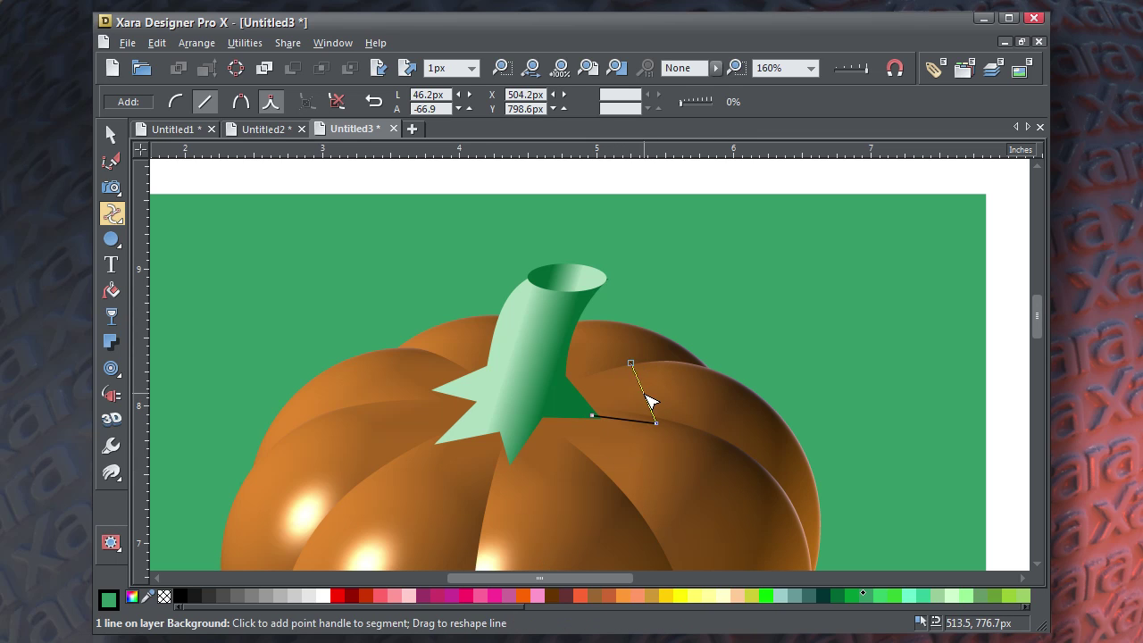
drag(649, 400, 636, 399)
click(645, 333)
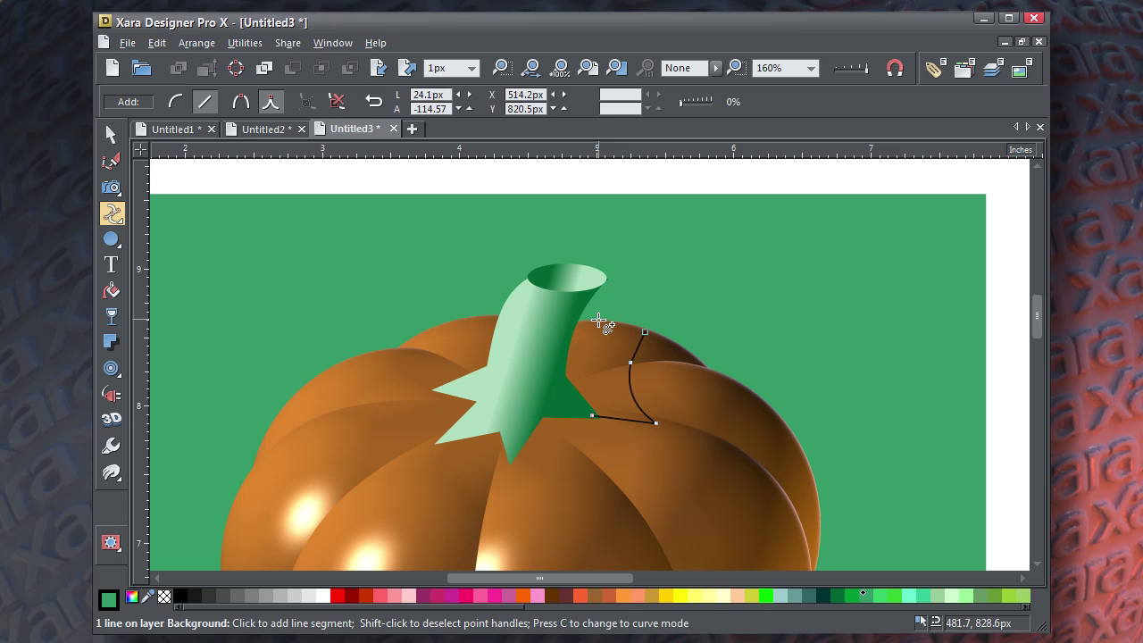
click(599, 320)
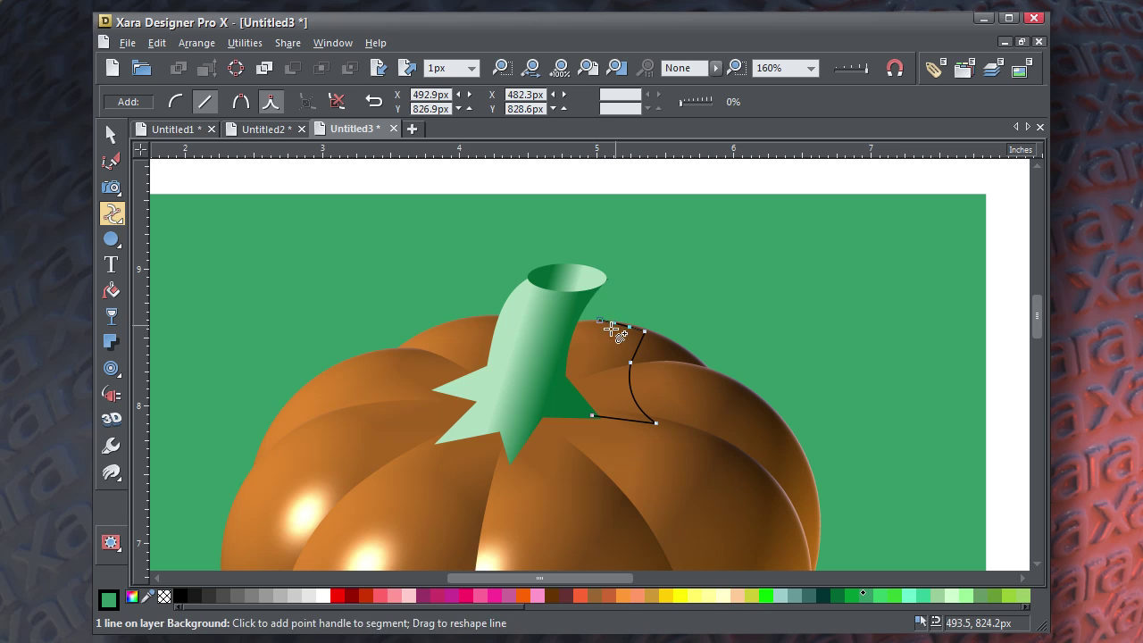
click(576, 360)
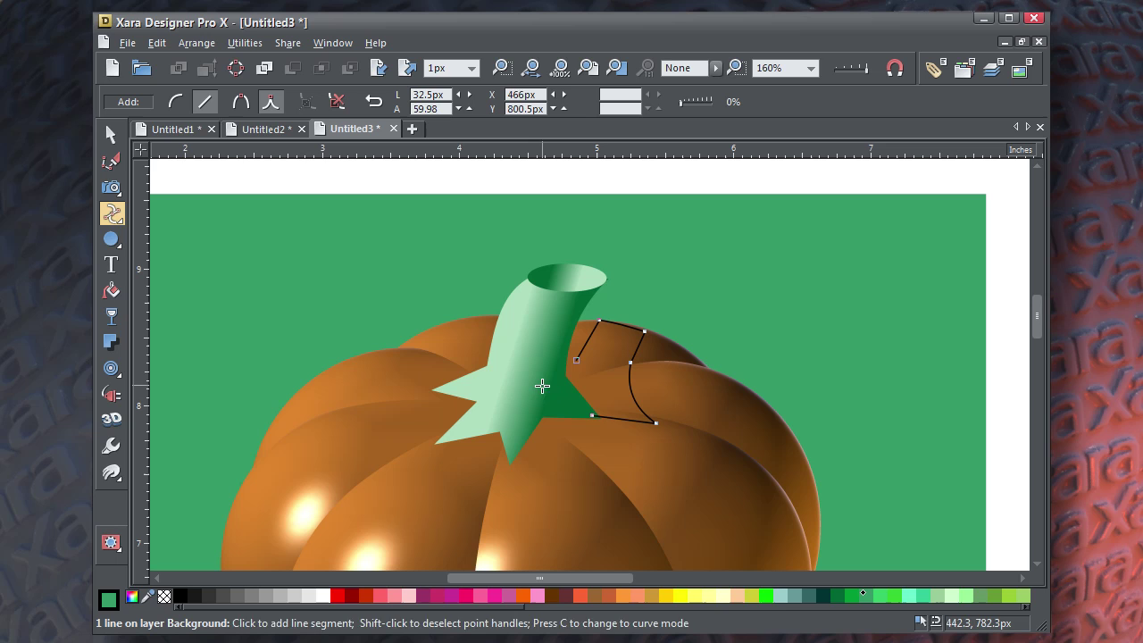
click(542, 386)
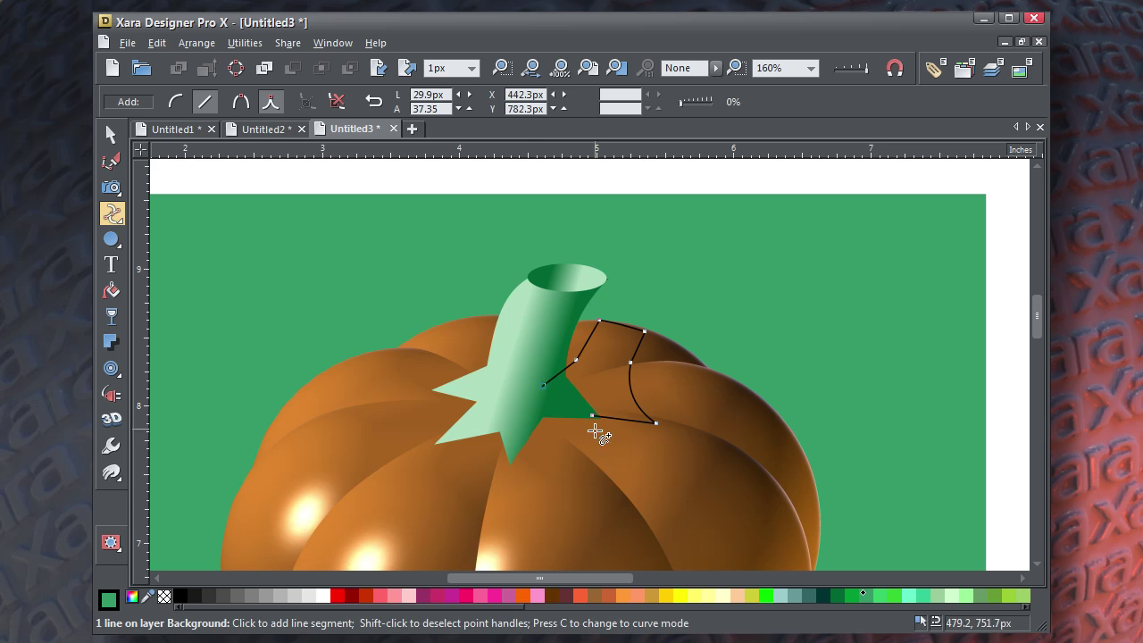
click(533, 422)
click(560, 430)
Step: Close the 86.2×77.5px shape and fill it dark brown
click(592, 416)
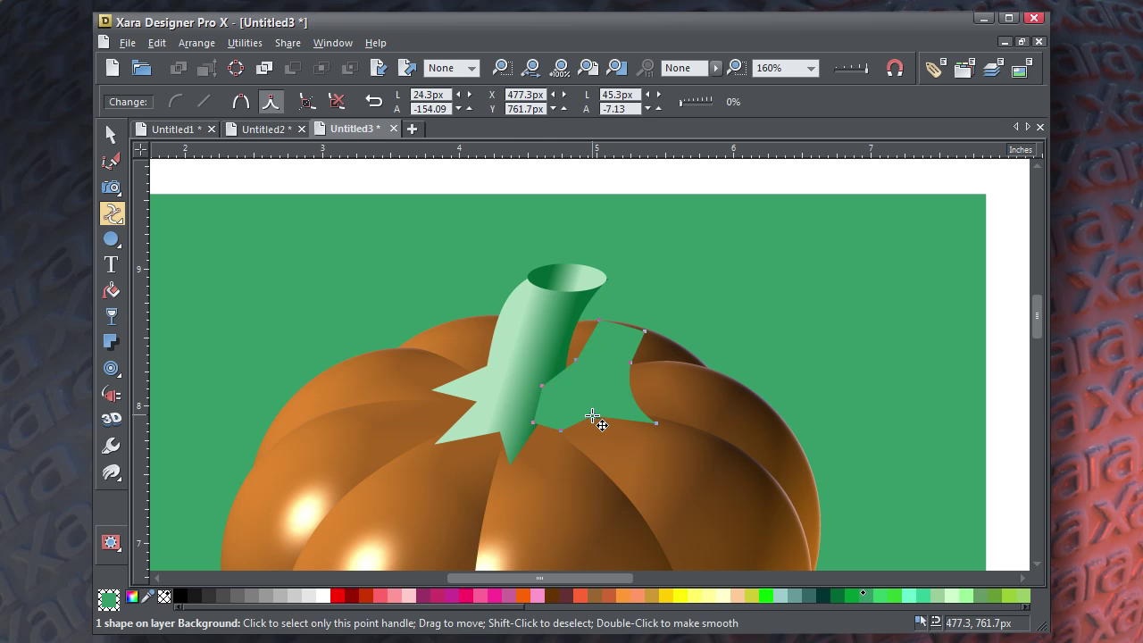
click(111, 134)
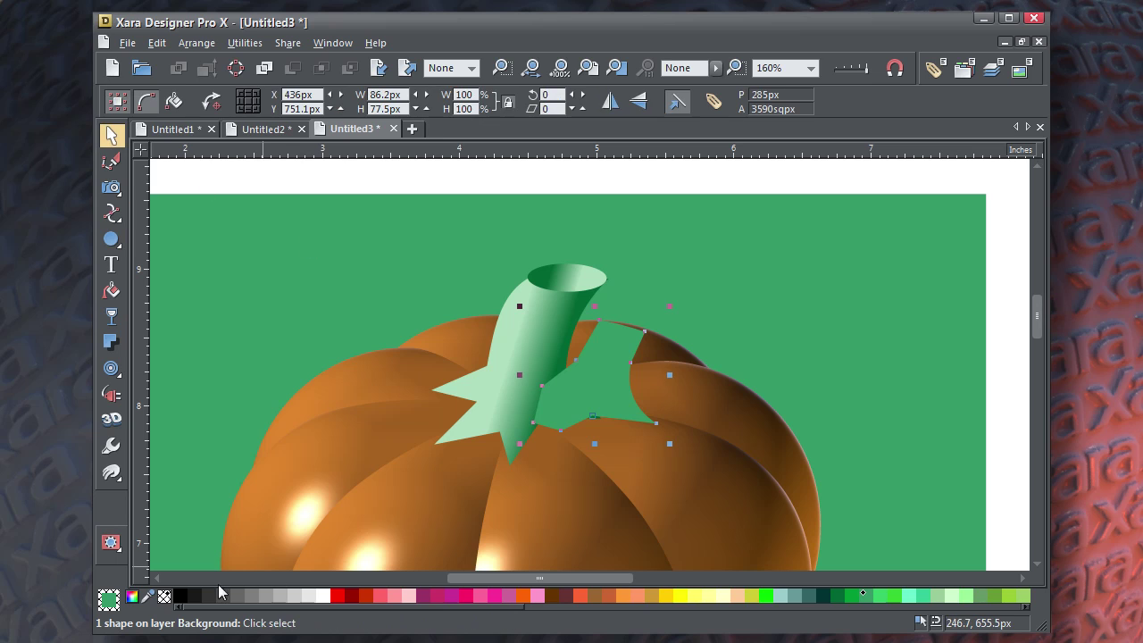
click(568, 604)
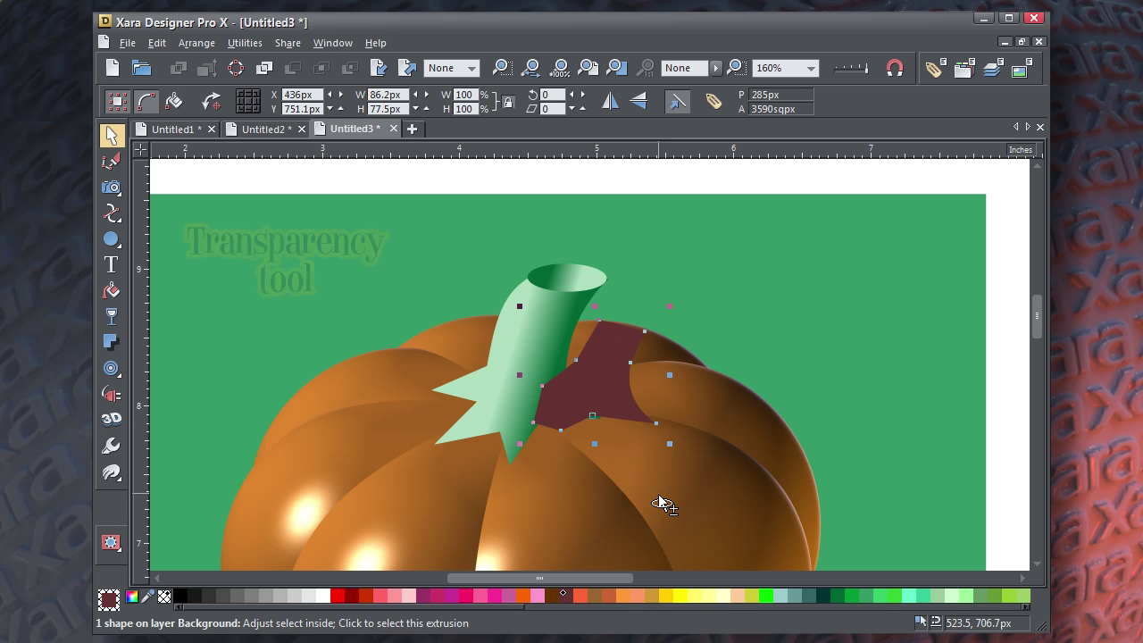
Step: Send the brown shadow behind the stem and give it 42% Stained glass transparency
key(ctrl+Page_Down)
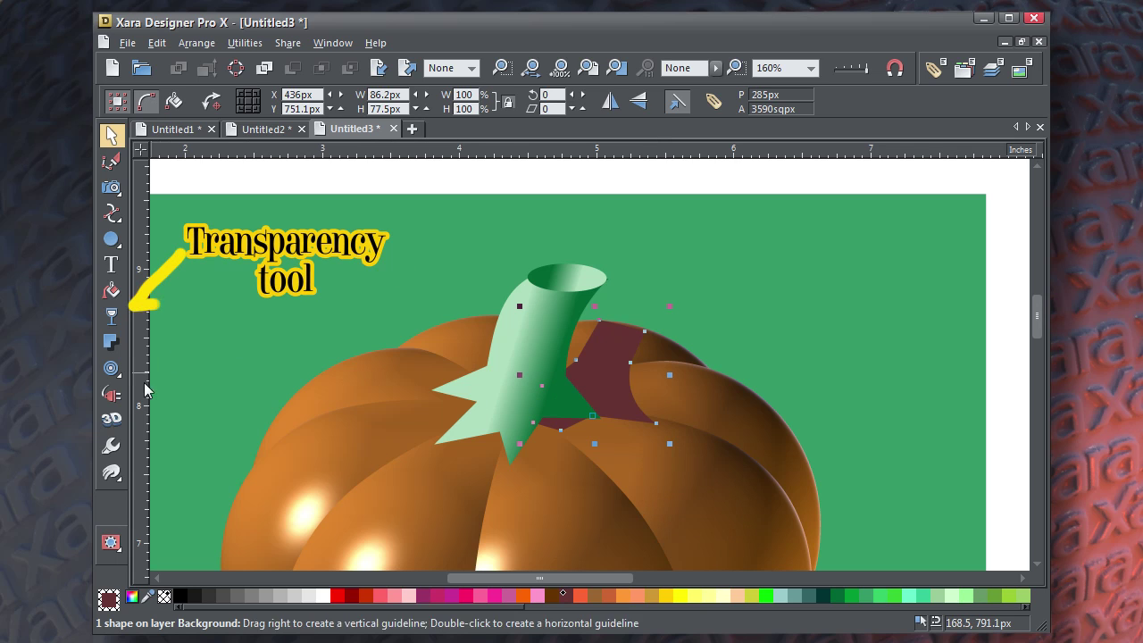
click(117, 320)
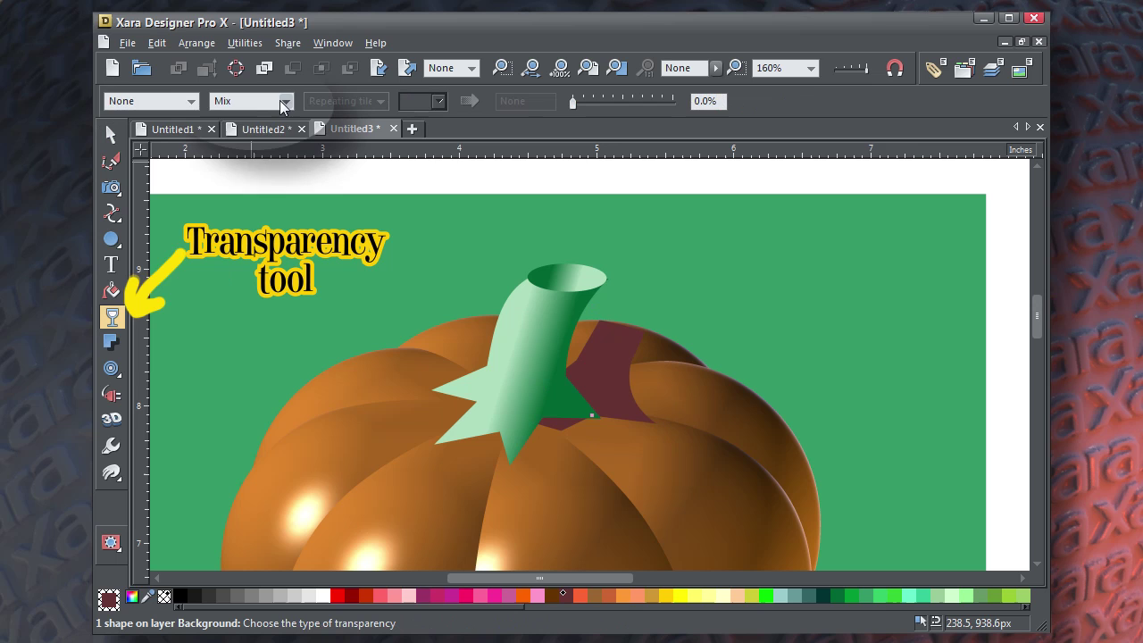
click(280, 100)
click(263, 134)
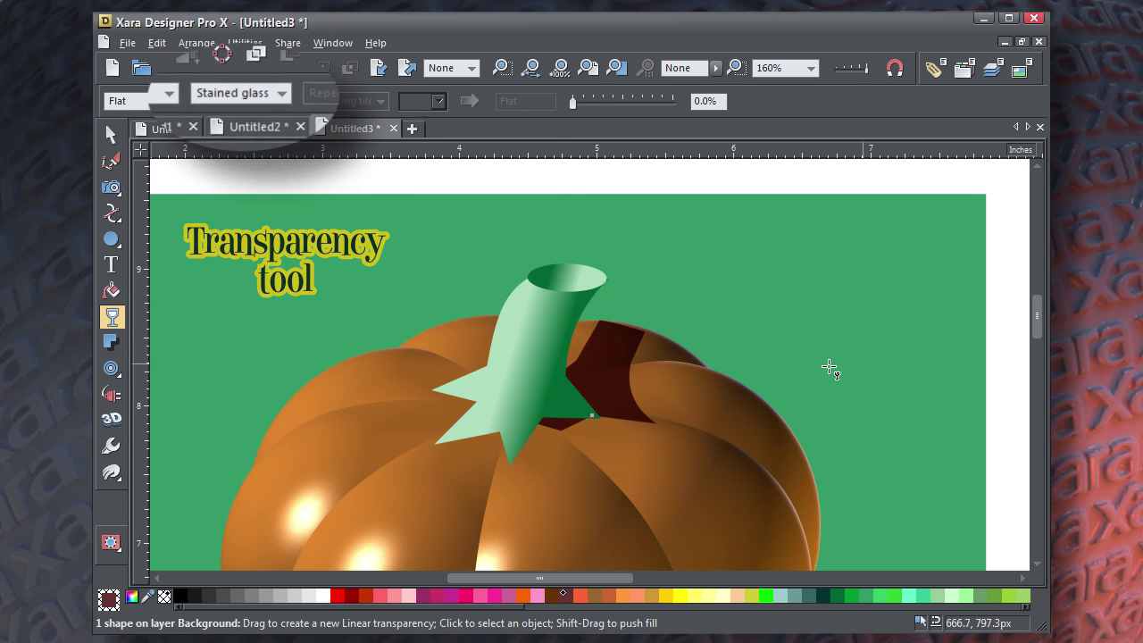
drag(571, 103, 615, 106)
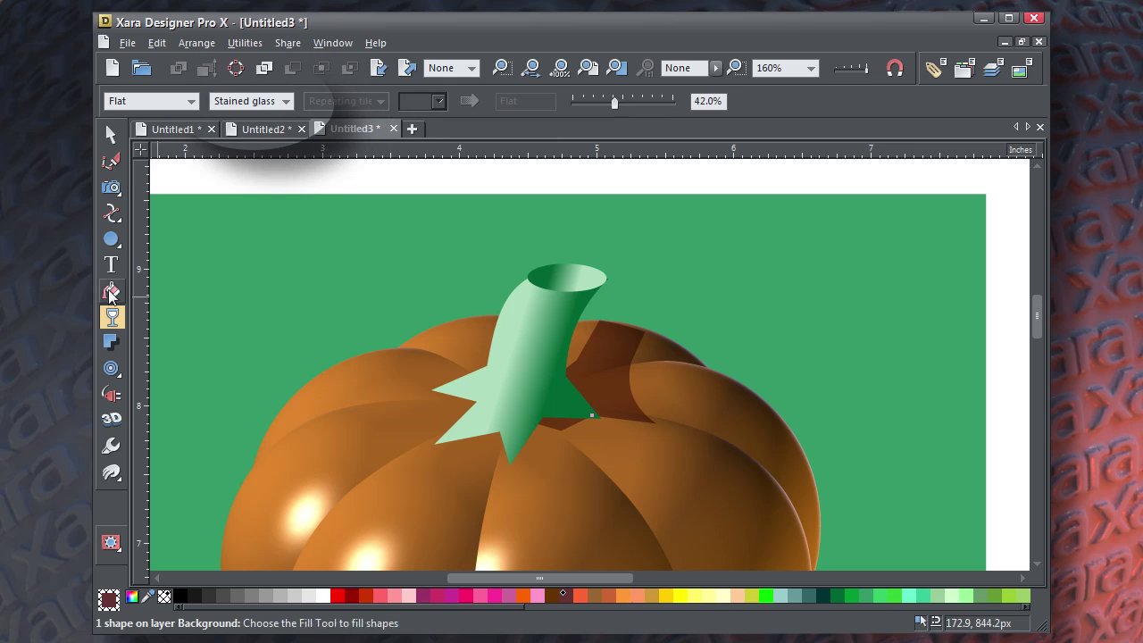
Step: Nudge one edge of the shadow shape, then refit and centre the pumpkin in view
click(111, 213)
drag(631, 332, 632, 331)
scroll(713, 444, down, 2)
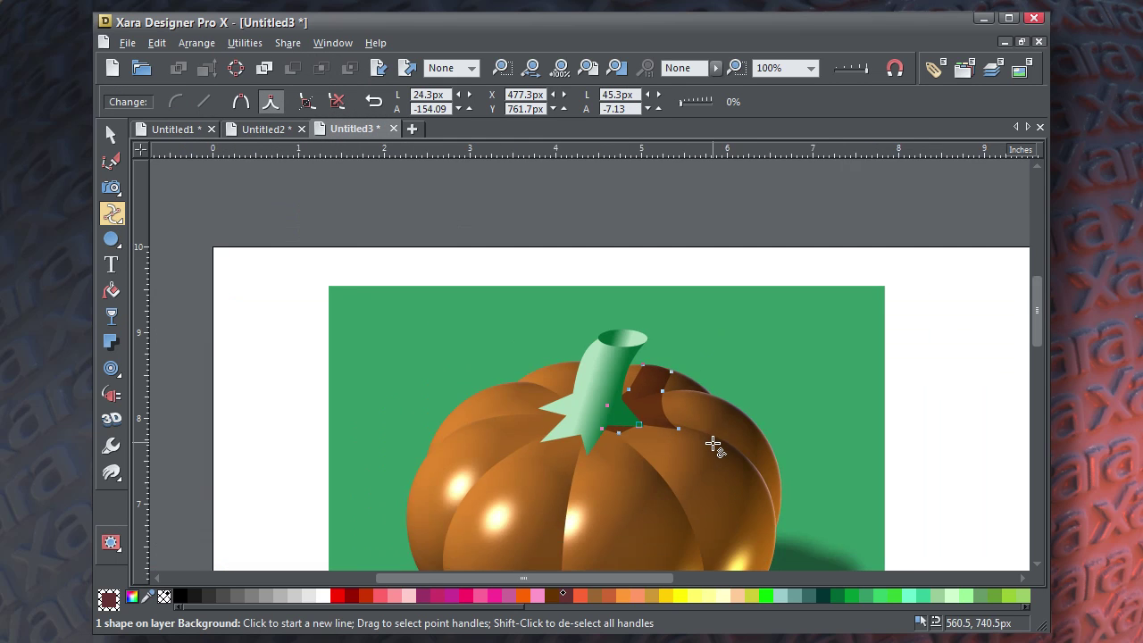
click(110, 134)
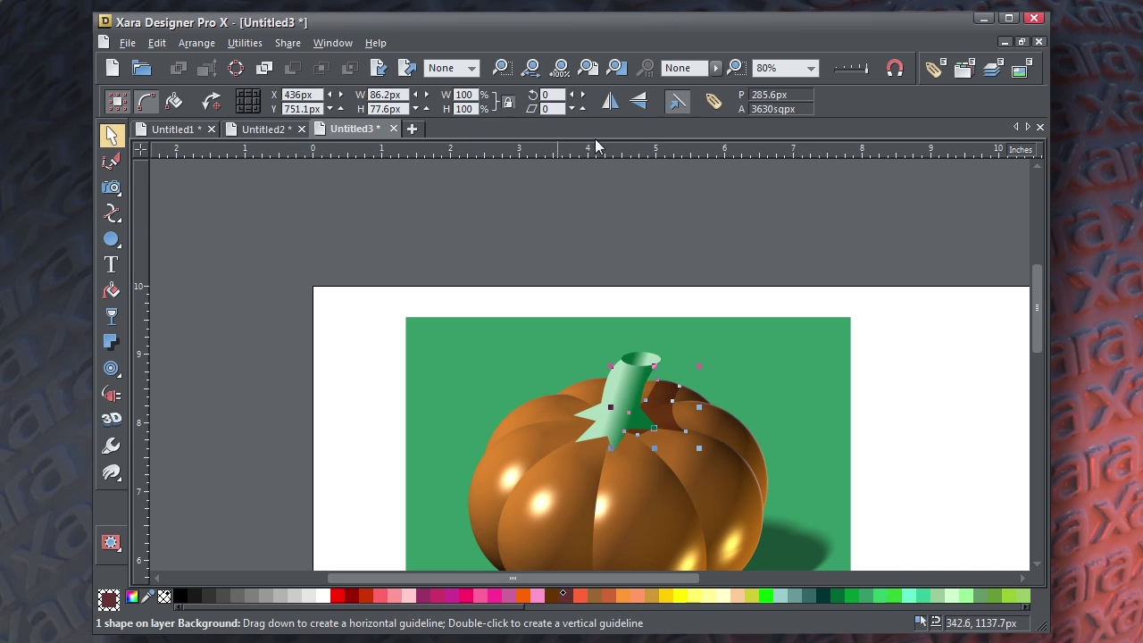
click(588, 68)
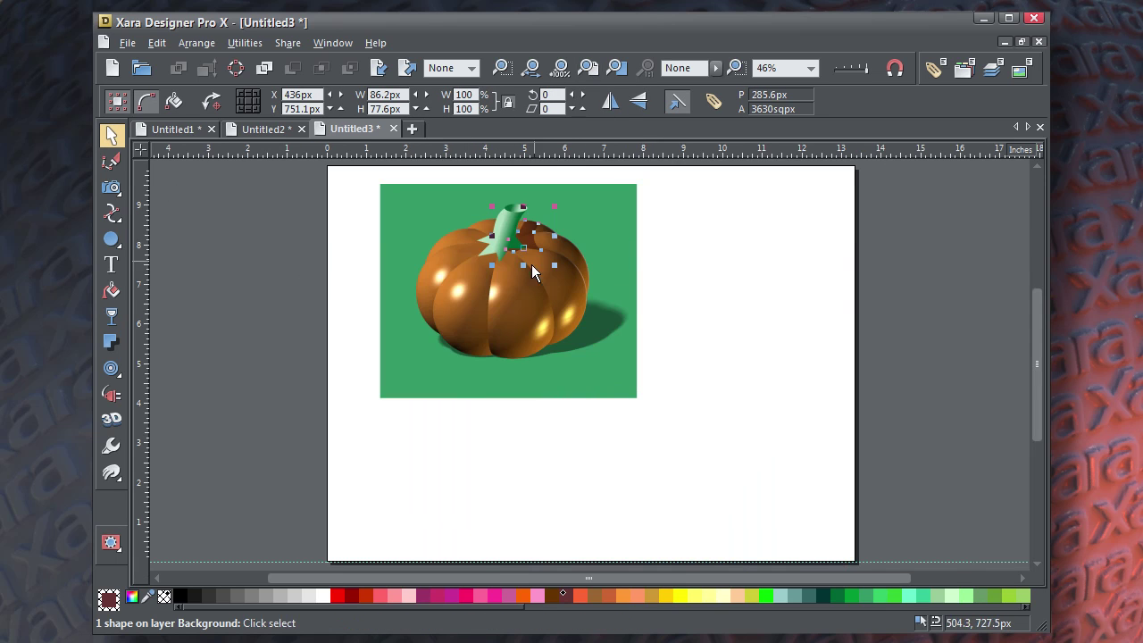
scroll(414, 269, up, 2)
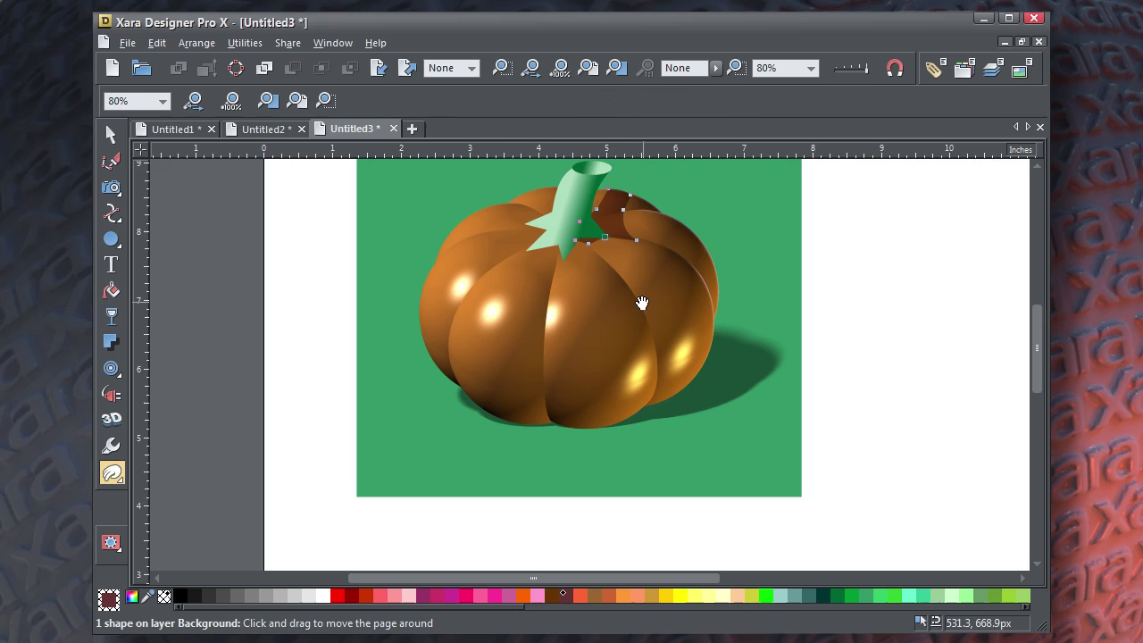
drag(641, 303, 625, 356)
click(838, 380)
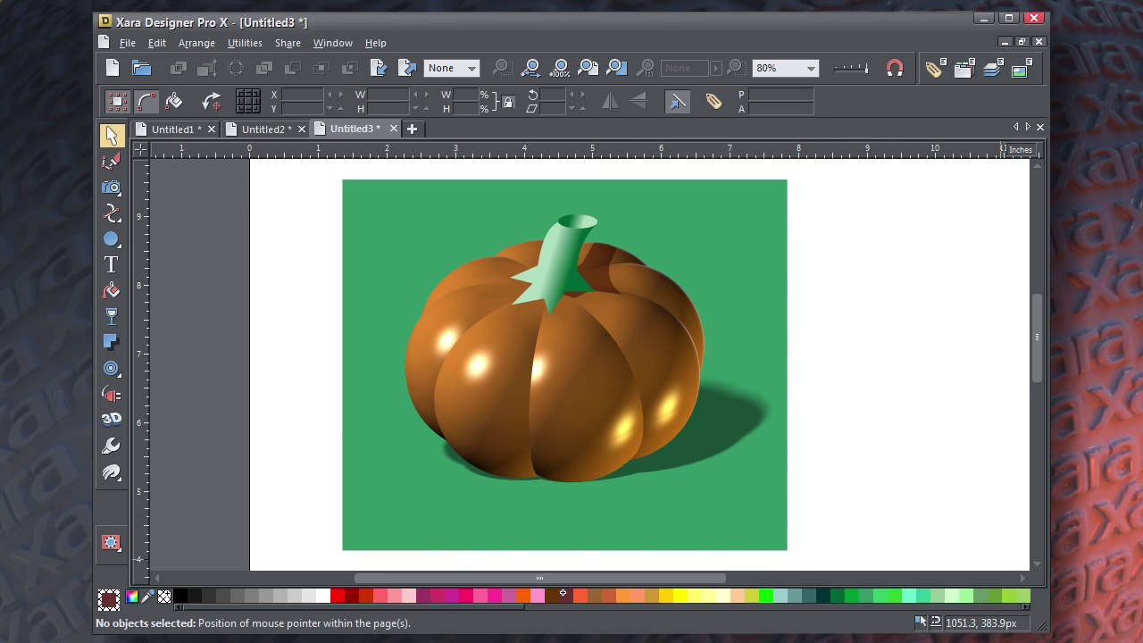
Step: Rotate one of the pumpkin's 3D extrusion lights to shine from a new direction
click(630, 425)
double_click(630, 425)
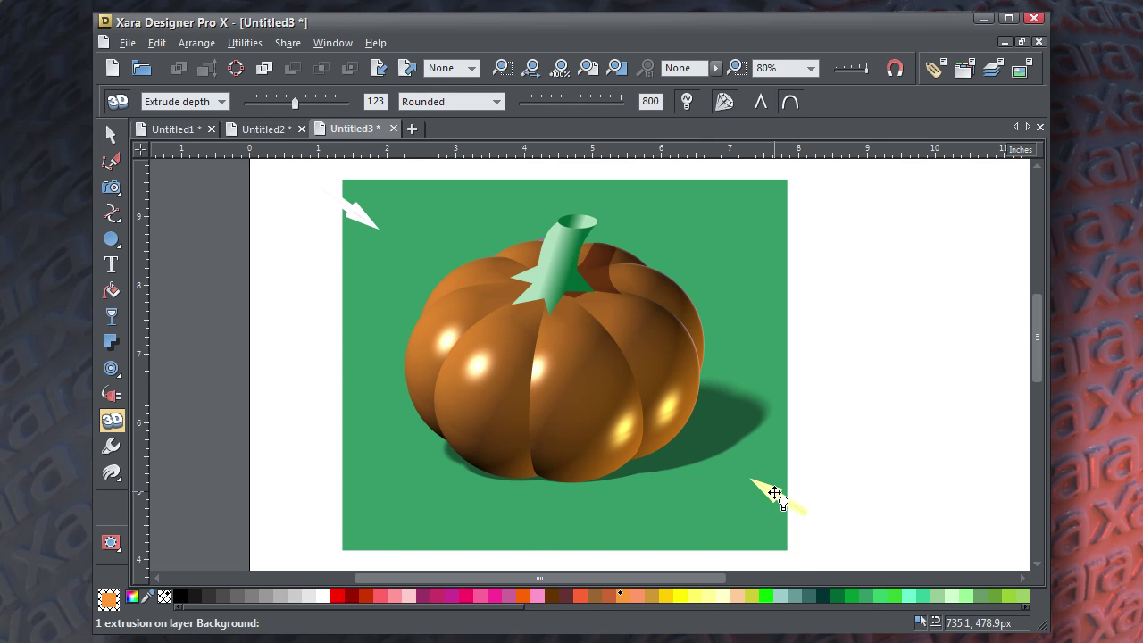
mouse_move(775, 493)
mouse_down()
mouse_move(801, 494)
mouse_move(842, 411)
mouse_move(822, 365)
mouse_move(759, 520)
mouse_move(777, 523)
mouse_up()
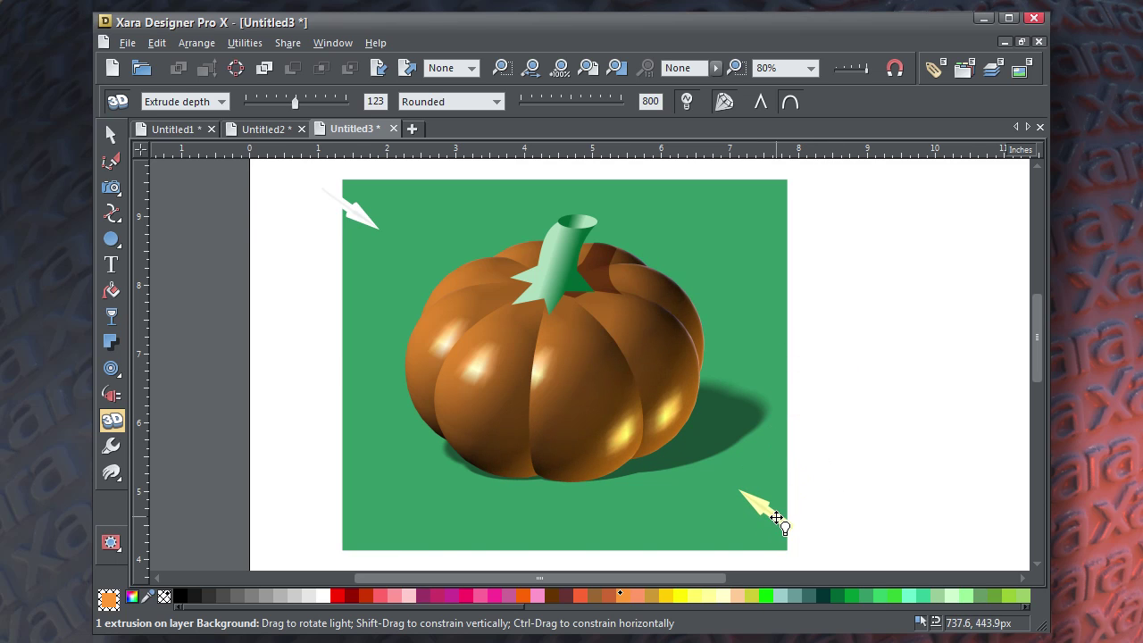
Step: Change the extrusion's Light 2 colour to a muted olive grey, 8b896e
click(132, 600)
drag(316, 186, 284, 173)
click(315, 199)
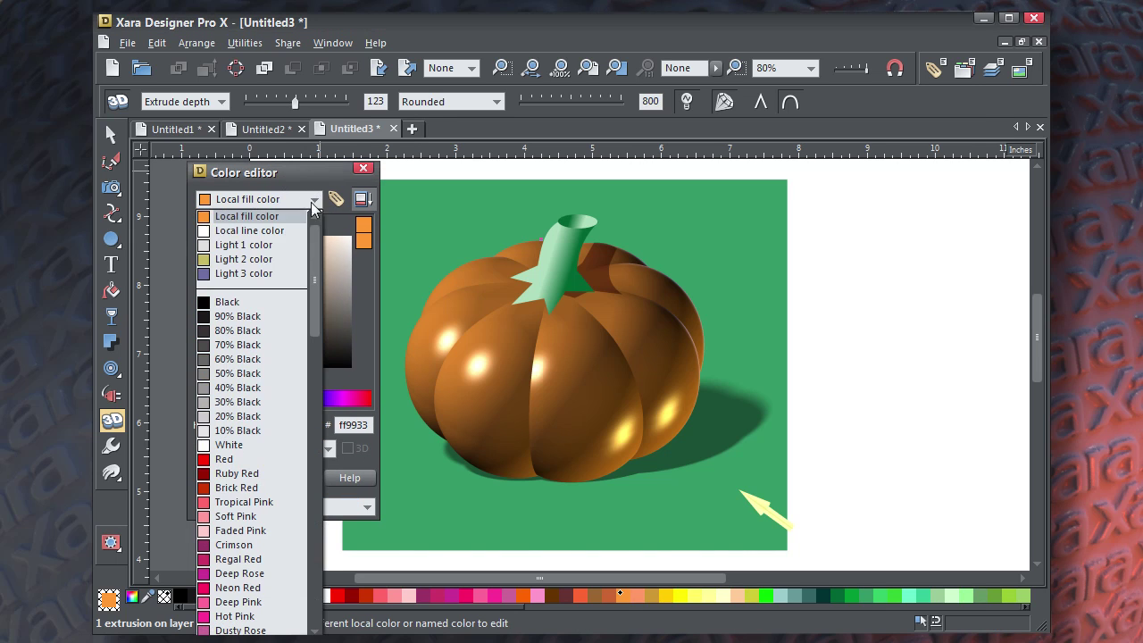
click(268, 261)
drag(336, 256, 369, 402)
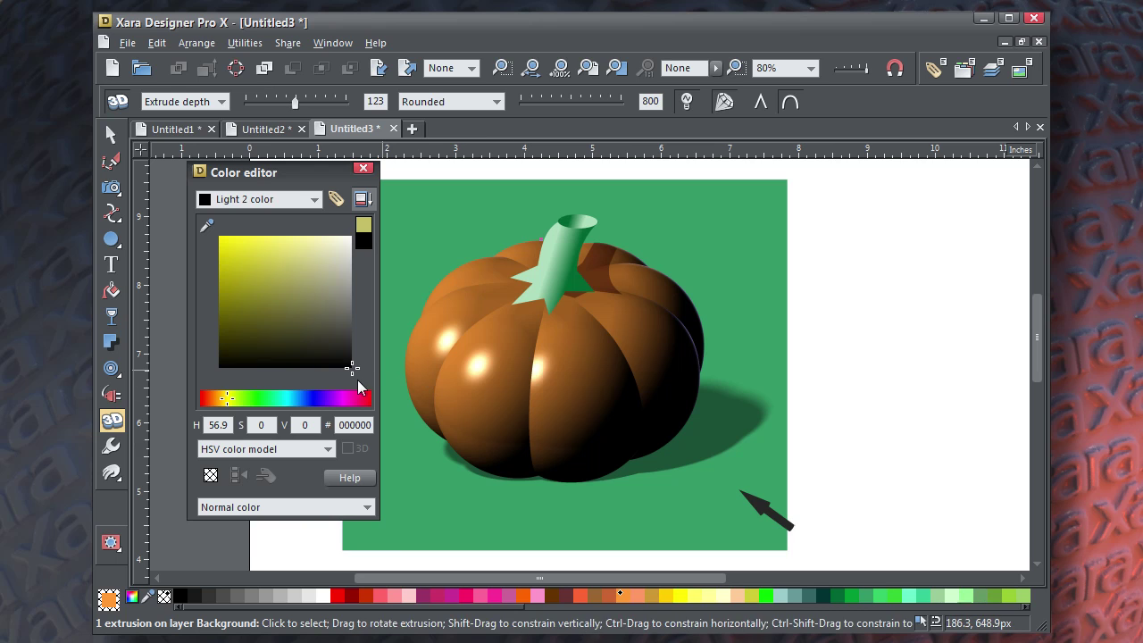
drag(354, 370, 325, 297)
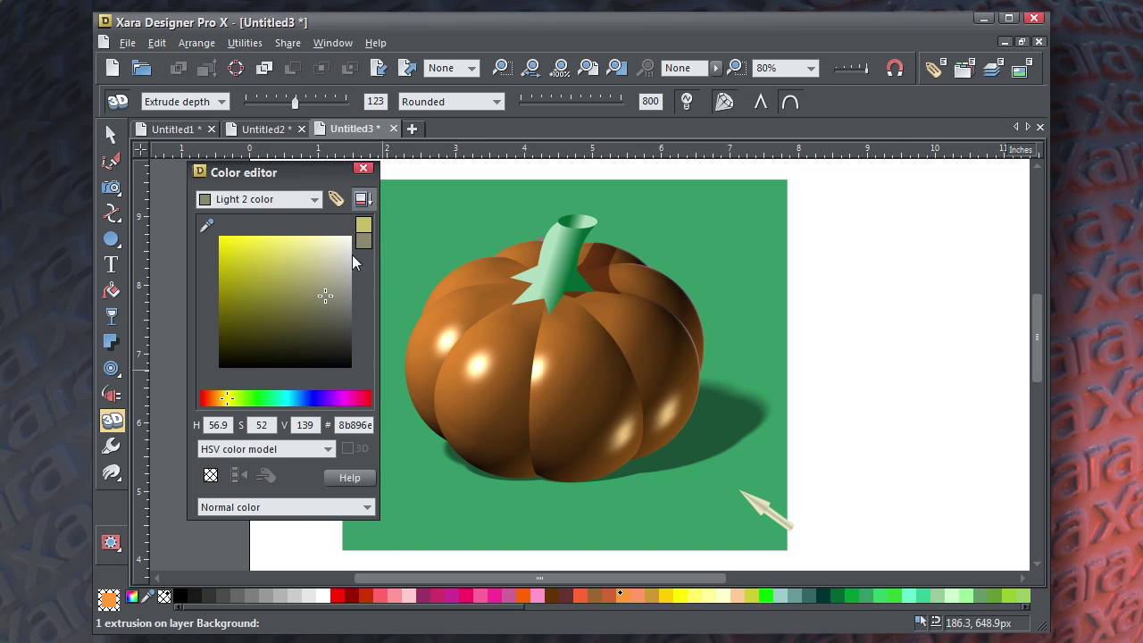
click(362, 168)
click(111, 134)
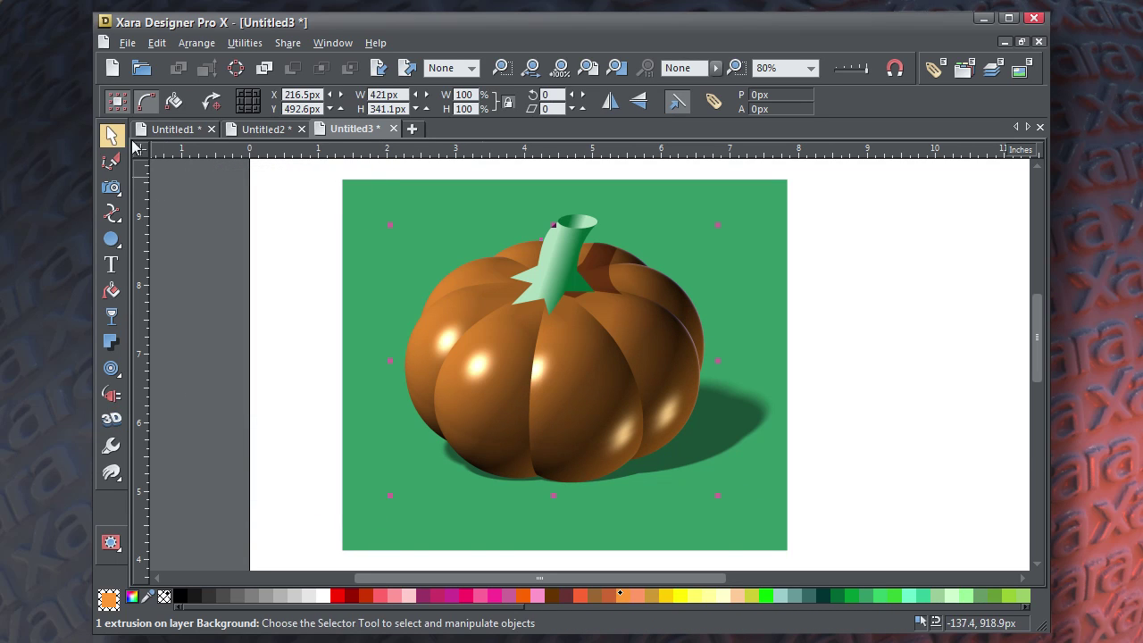
key(Escape)
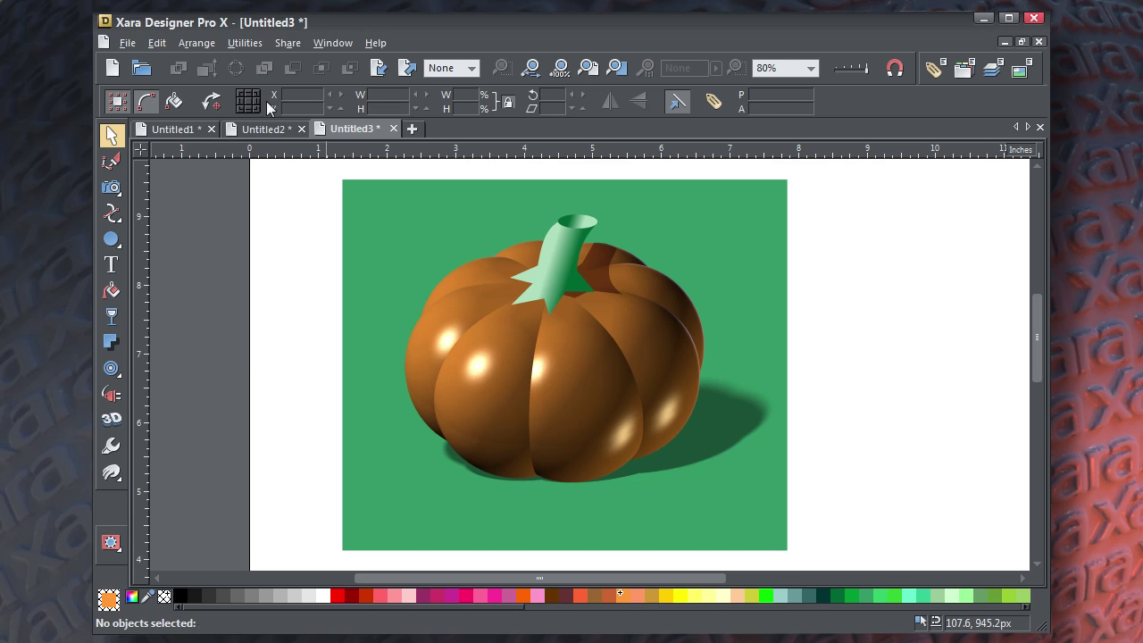
Step: Draw an orange circle right of the pumpkin with a Circular fill centred upper-left
click(112, 239)
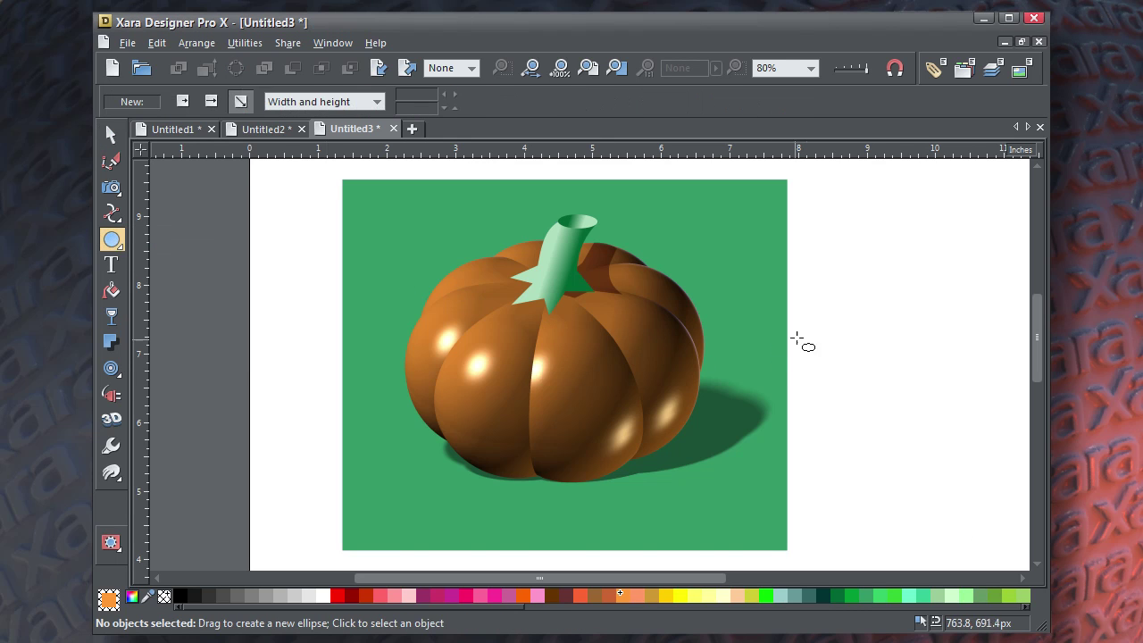
drag(832, 288, 979, 436)
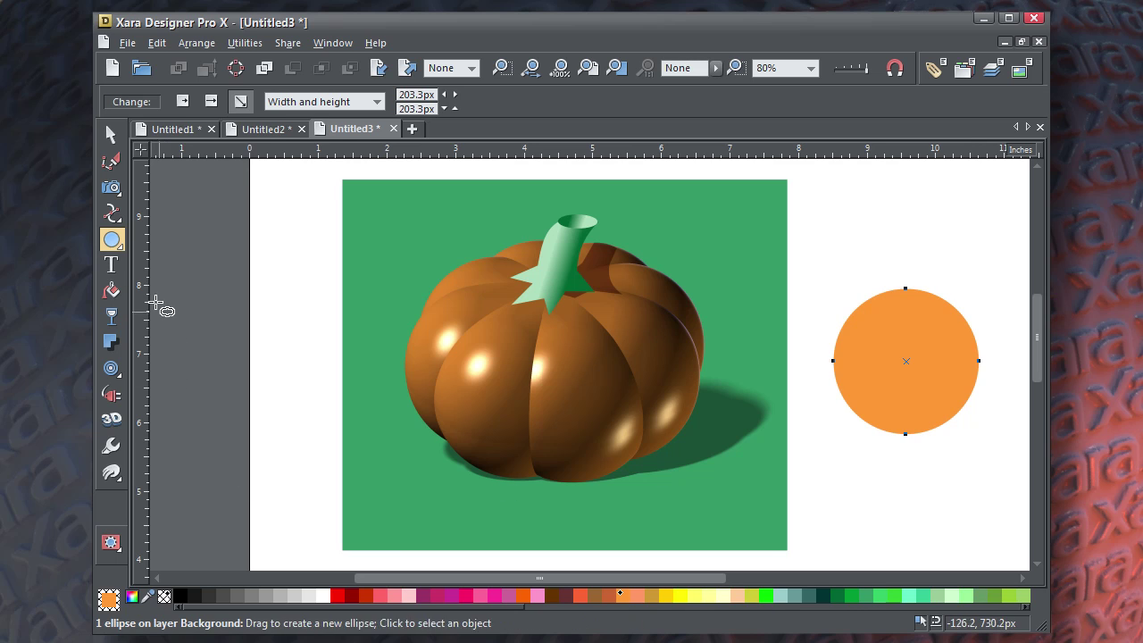
click(111, 290)
click(190, 100)
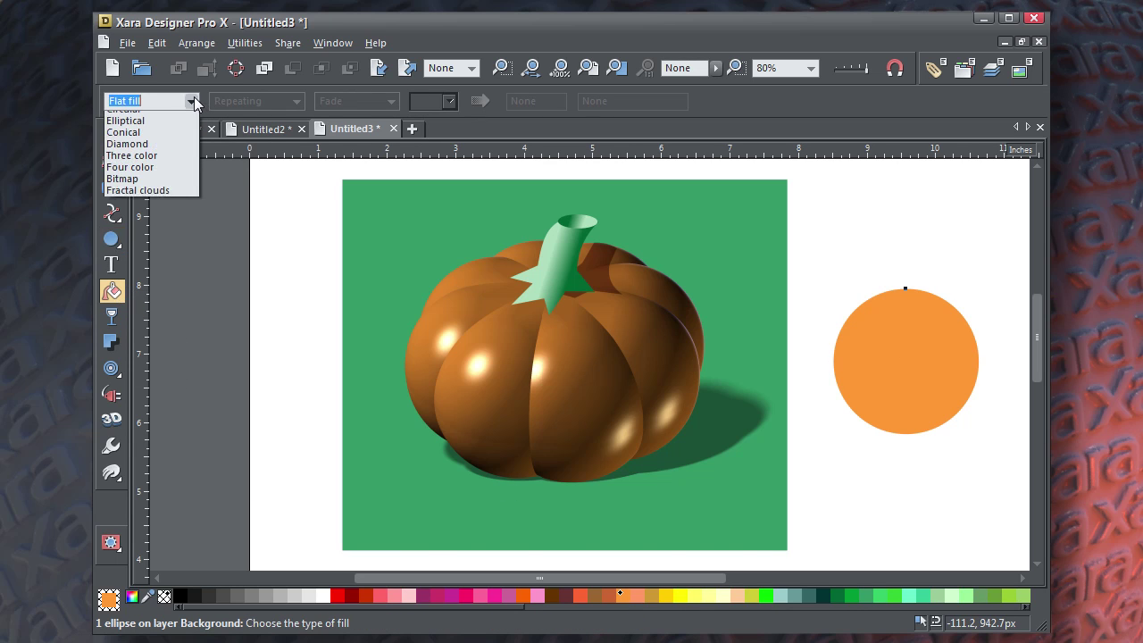
click(147, 141)
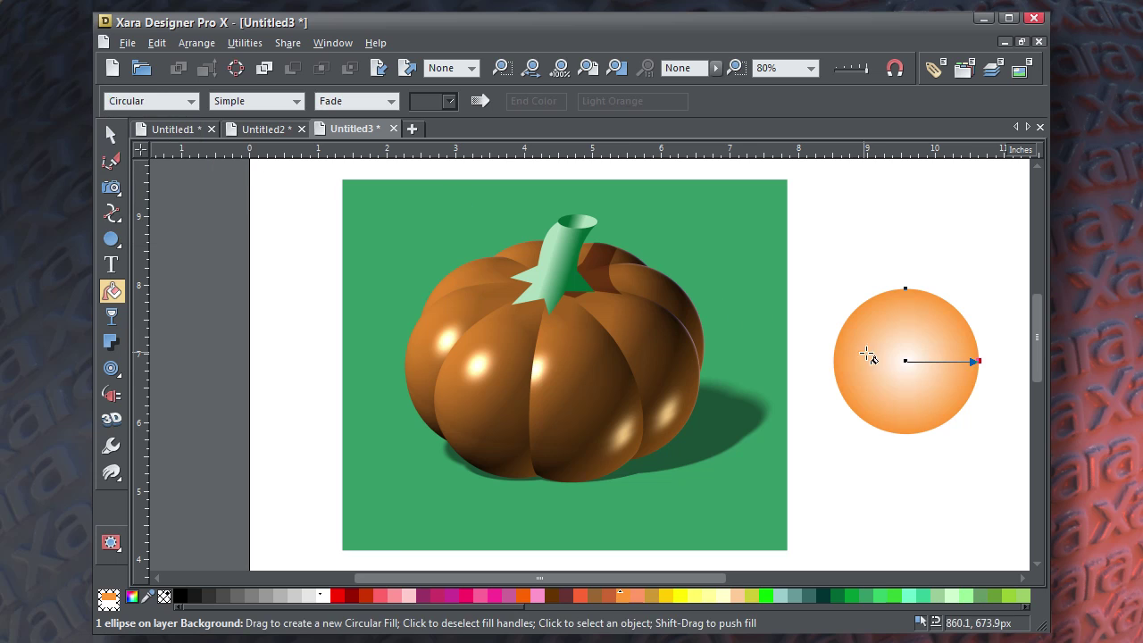
drag(912, 371, 898, 342)
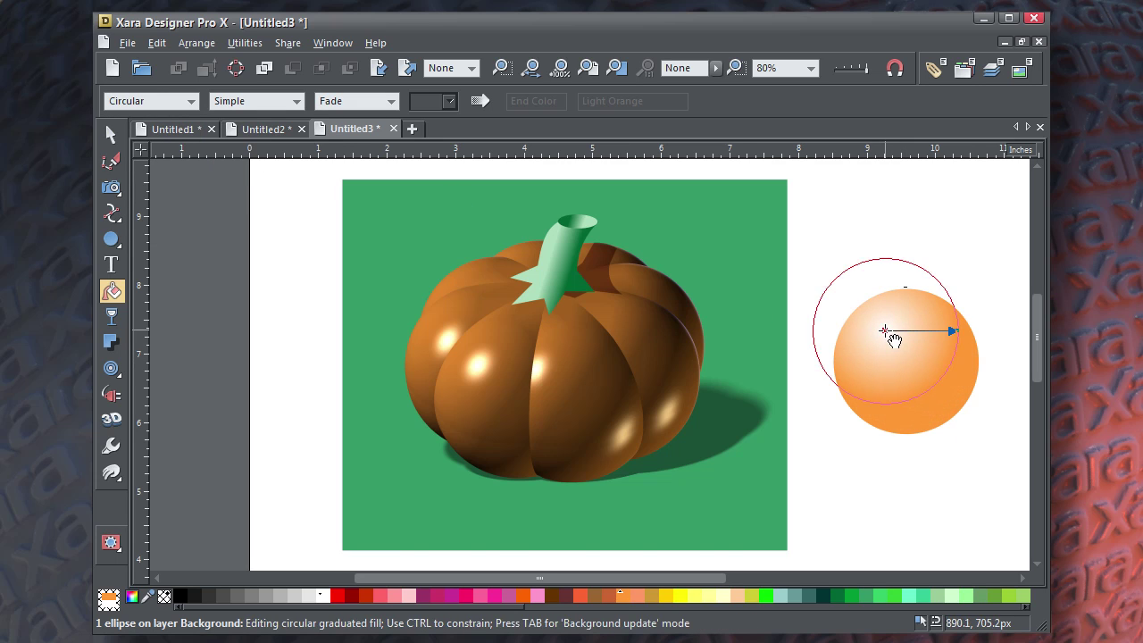
drag(884, 331, 884, 331)
drag(962, 337, 939, 380)
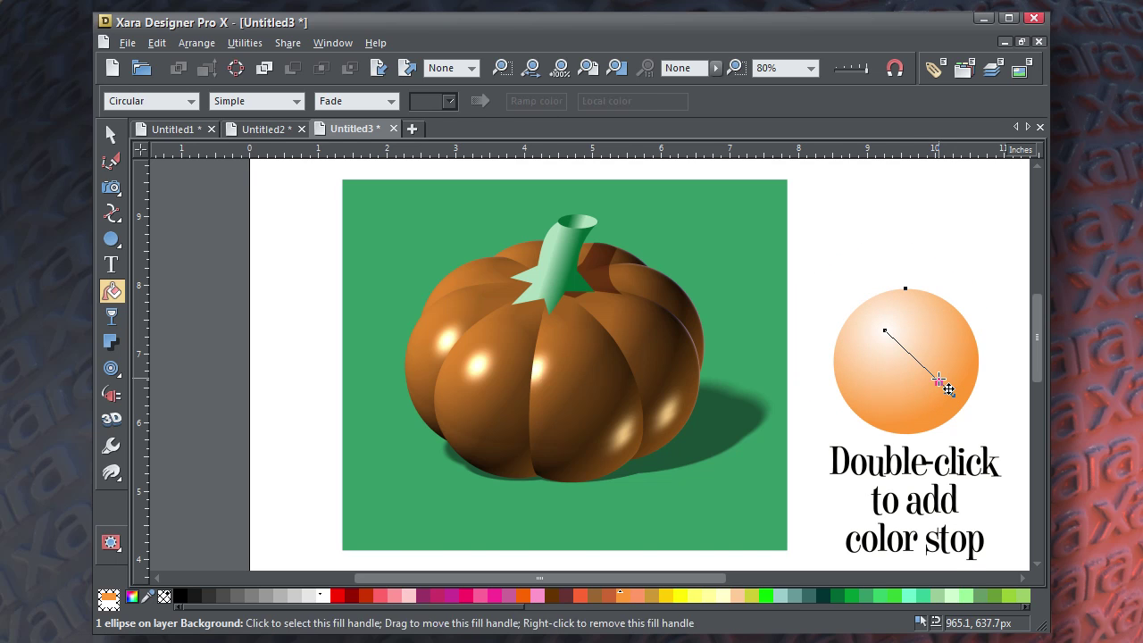
Step: Make the fill's outer colour brown and add a Light Orange stop near the highlight
drag(594, 599, 952, 403)
double_click(933, 384)
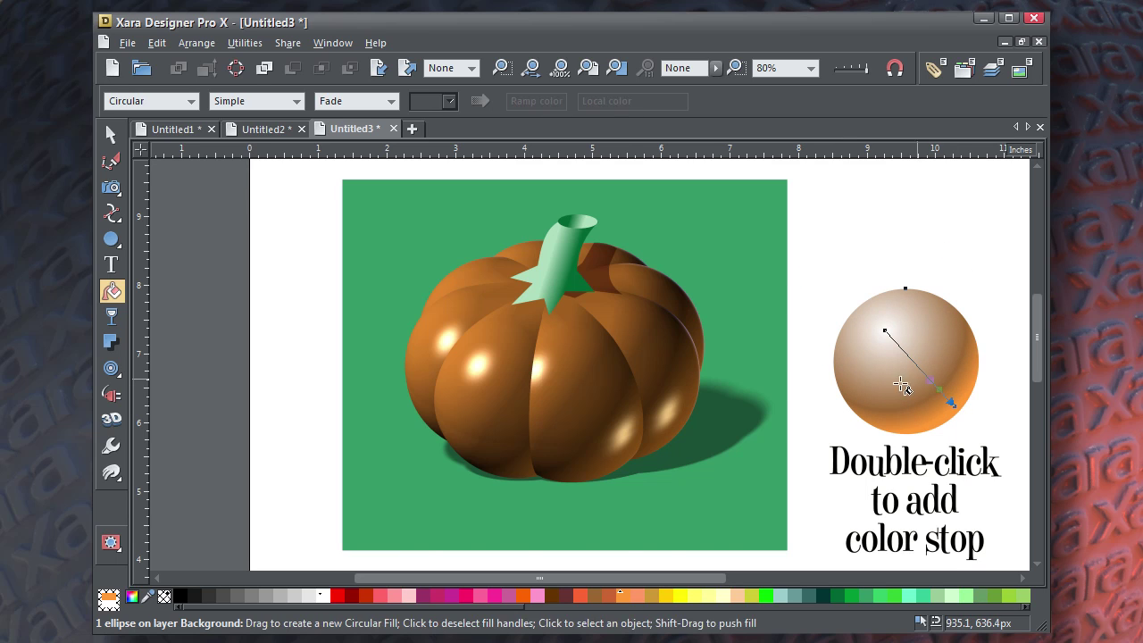
click(622, 599)
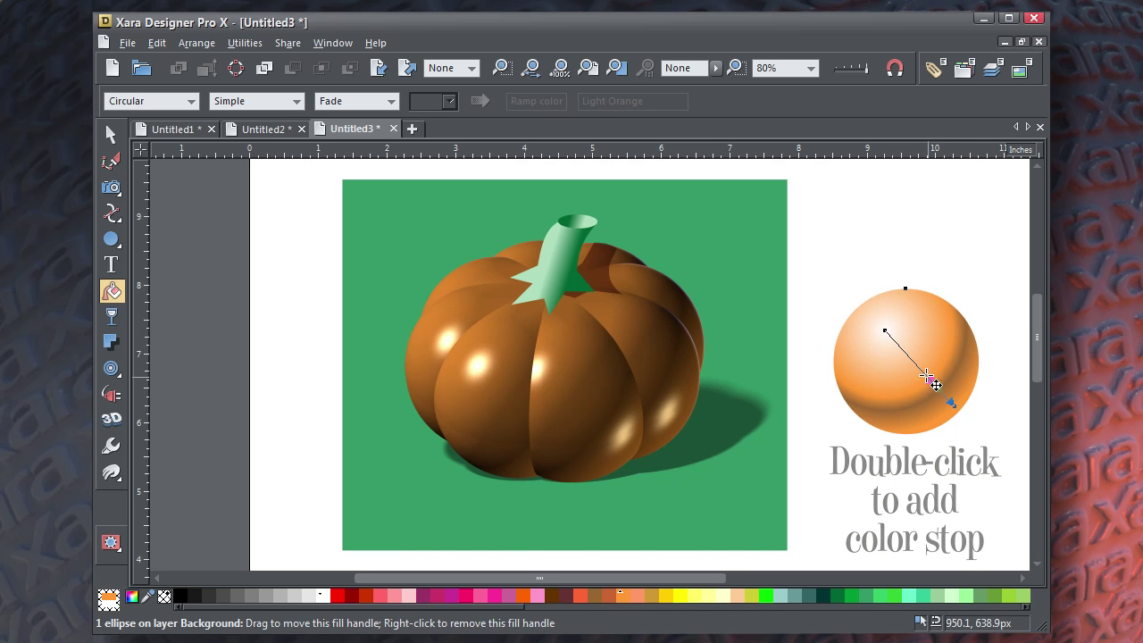
drag(938, 385, 907, 356)
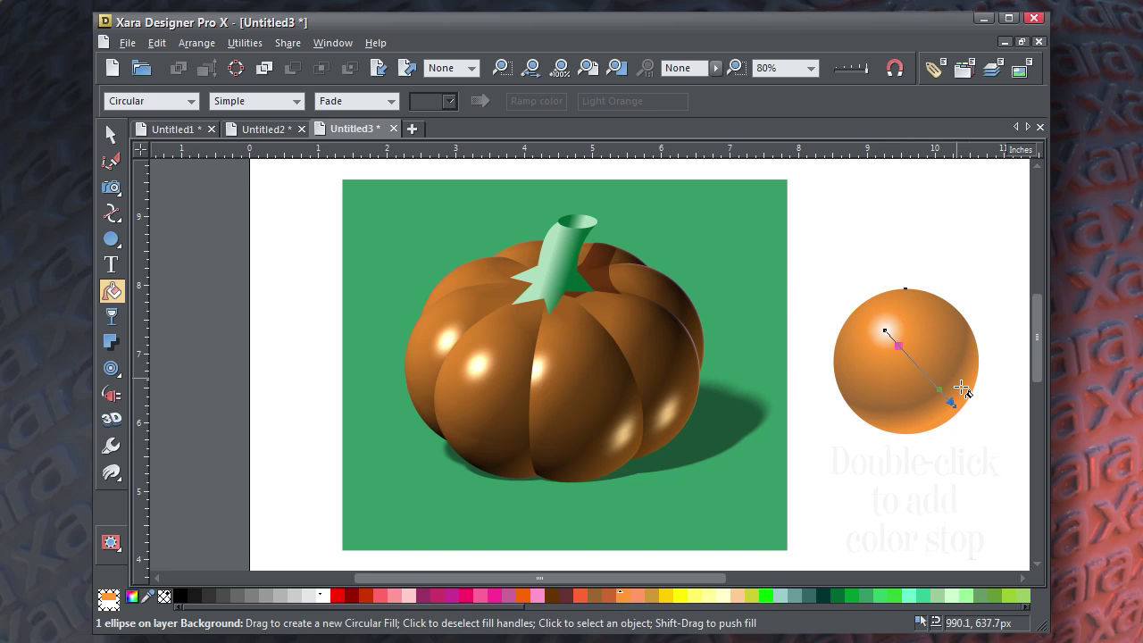
drag(953, 408, 951, 406)
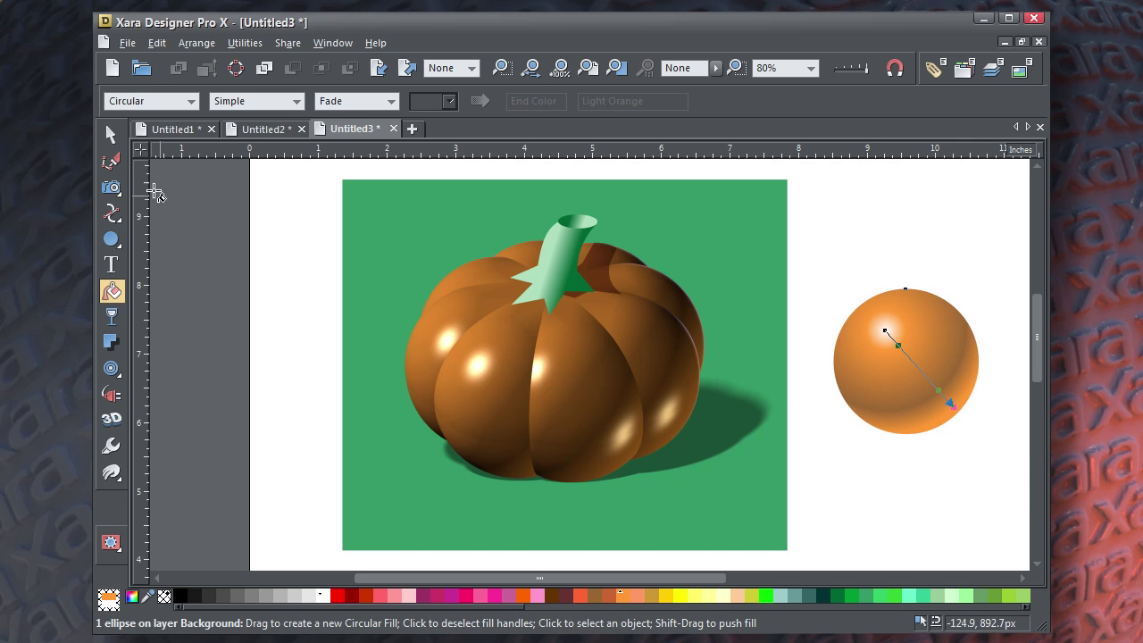
click(116, 132)
click(895, 498)
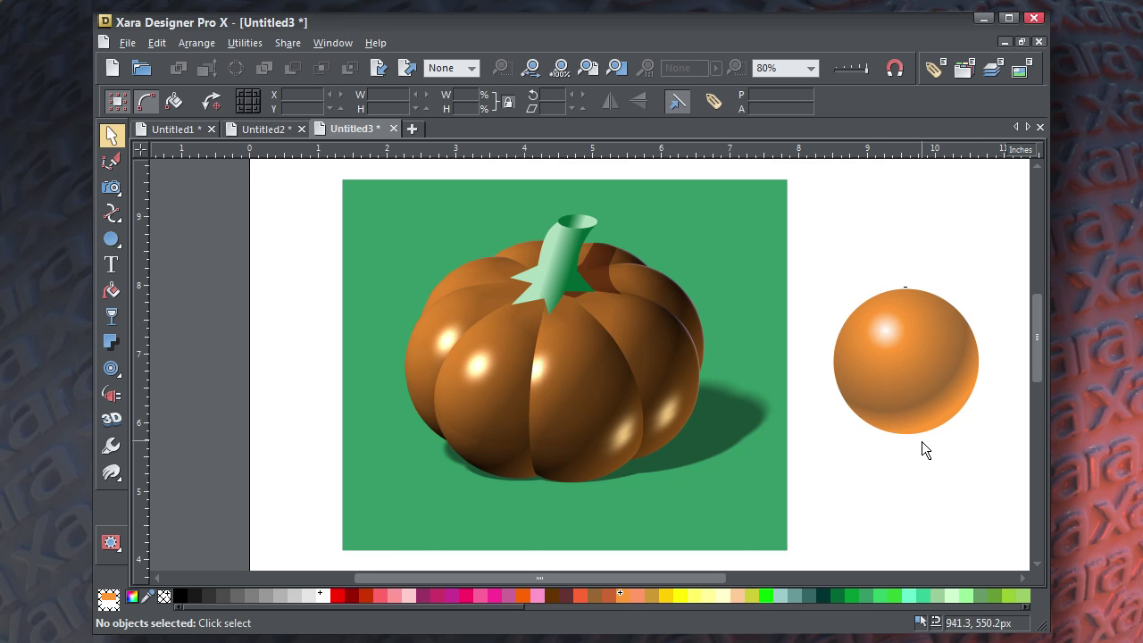
click(908, 372)
scroll(908, 373, up, 2)
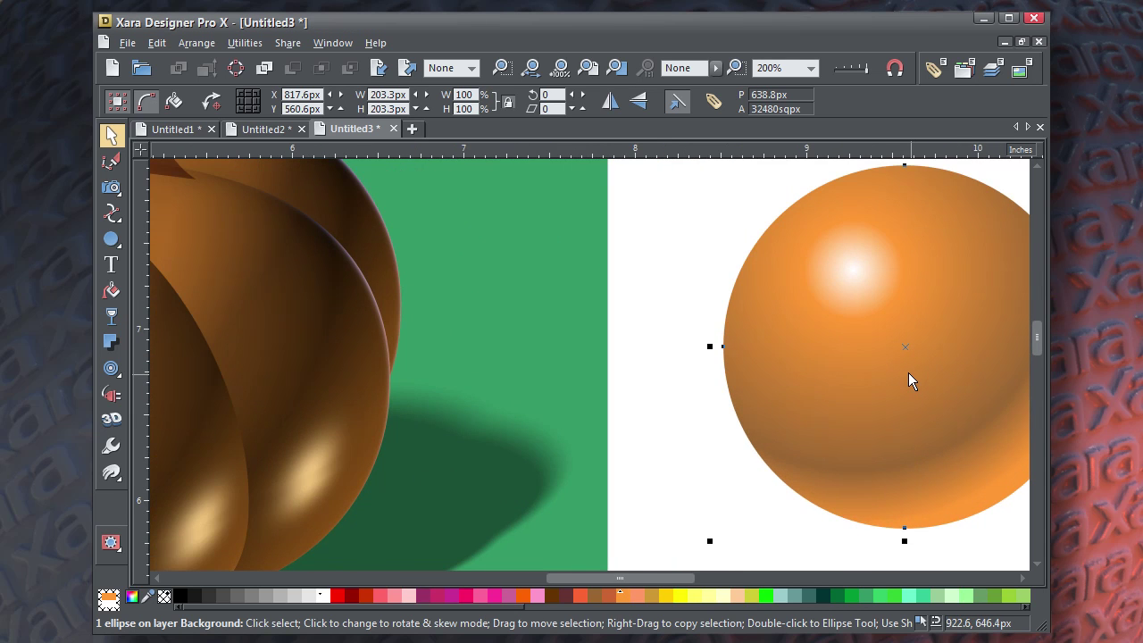
drag(909, 373, 670, 385)
click(929, 433)
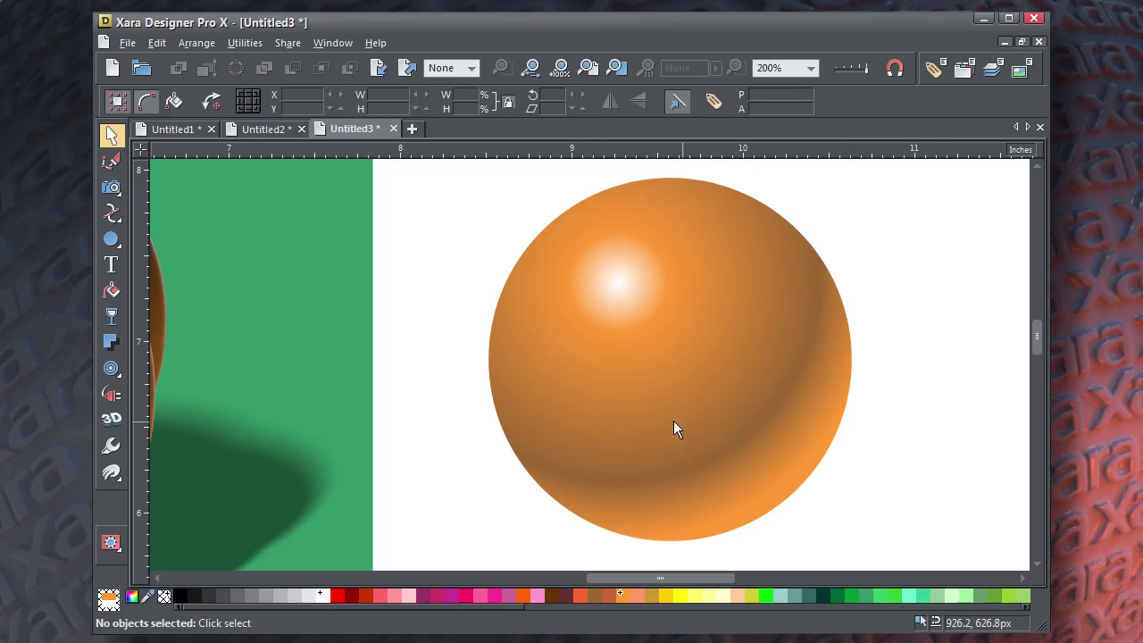